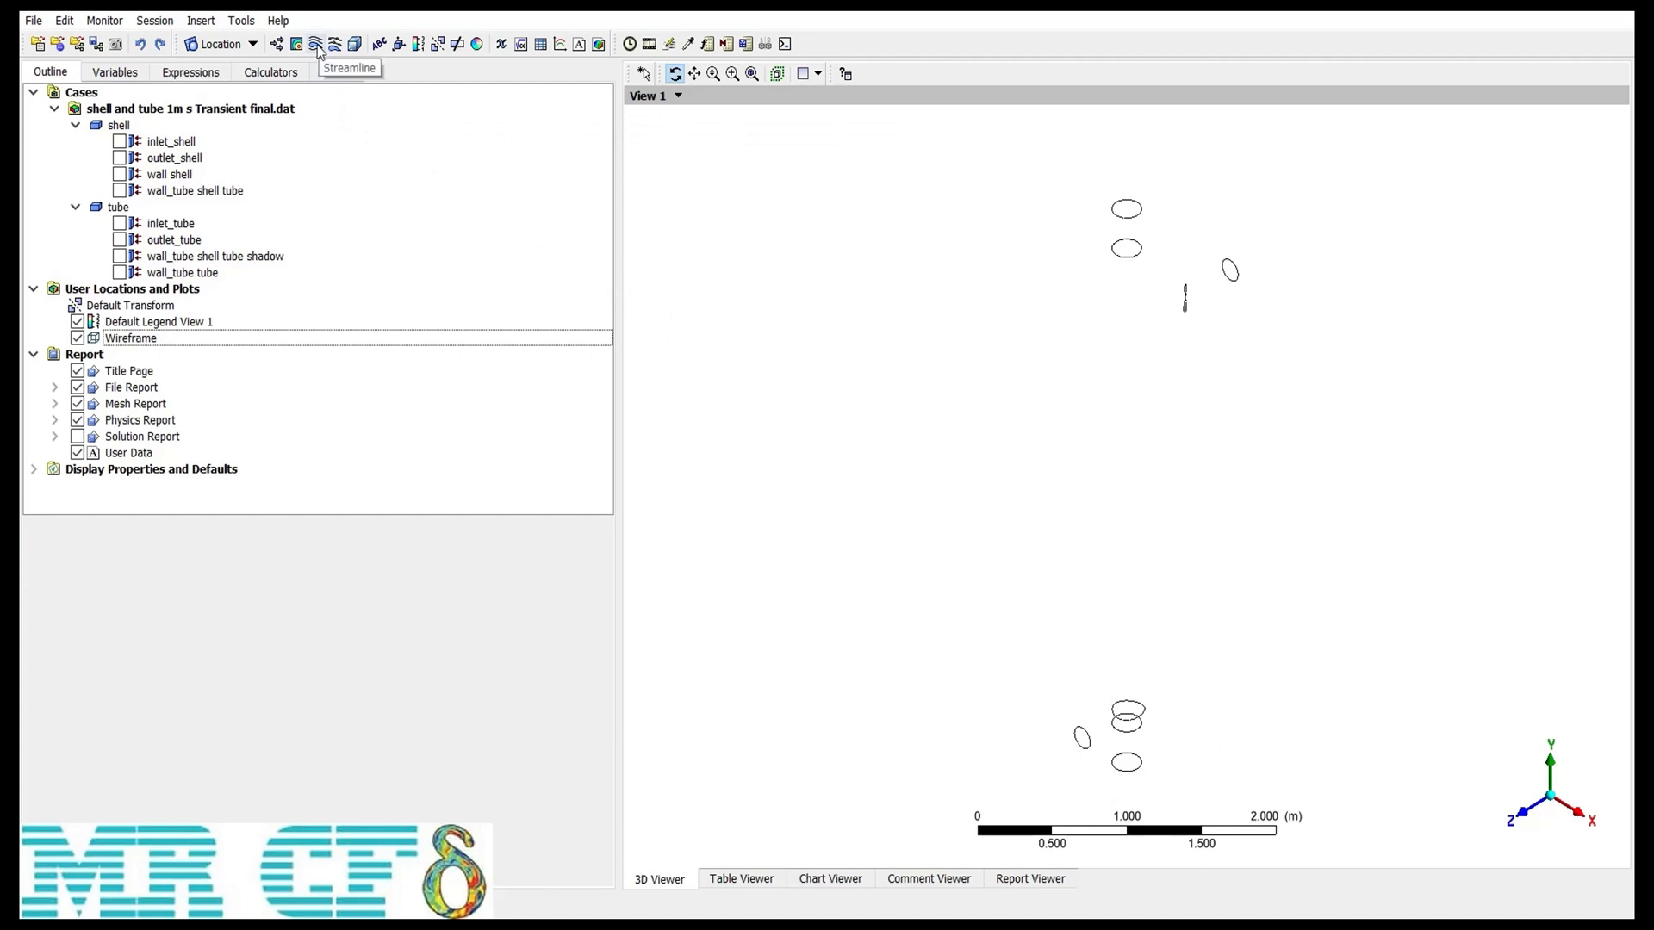
Step: Insert a new streamline object named Streamline 1
click(200, 20)
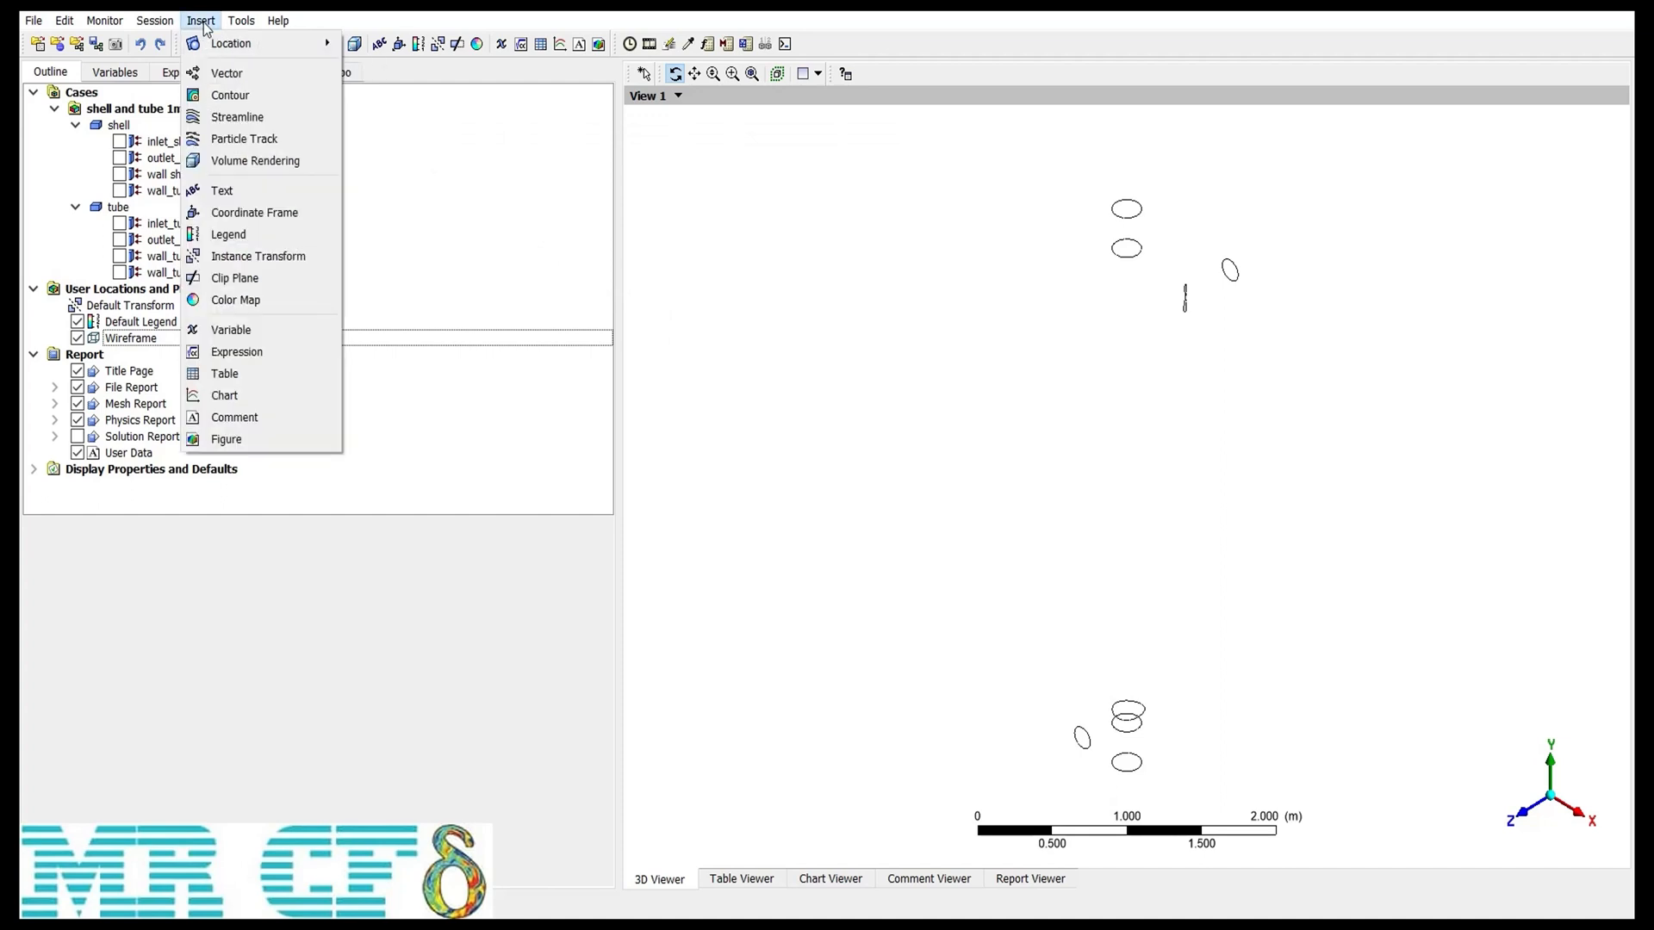
click(313, 124)
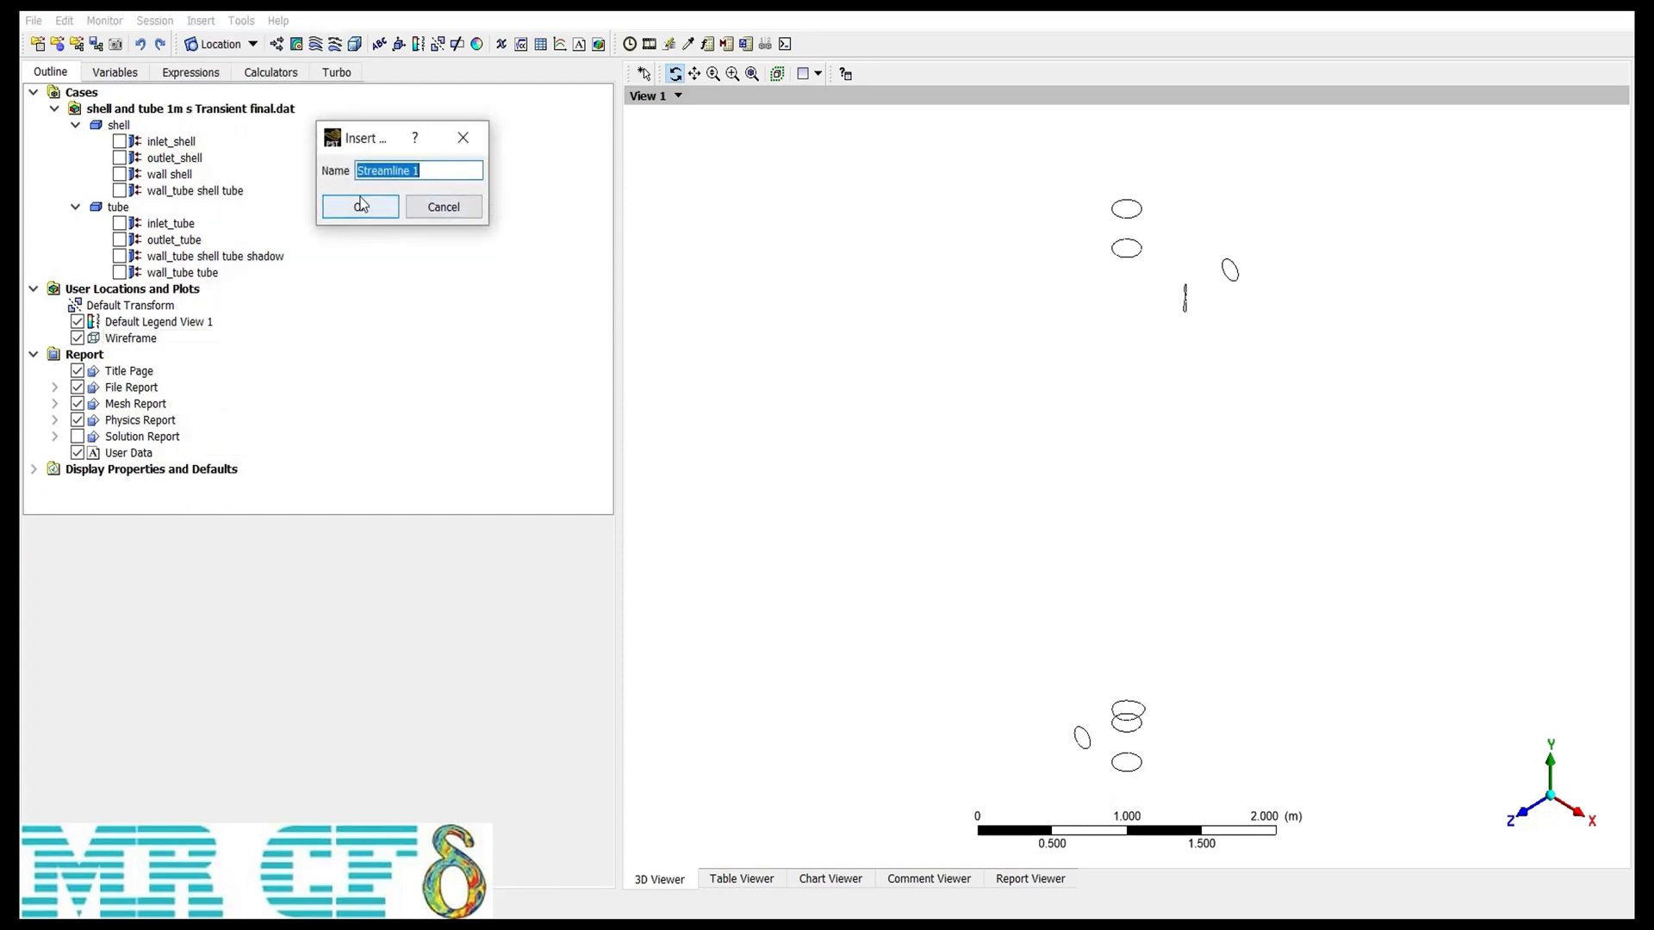
click(360, 208)
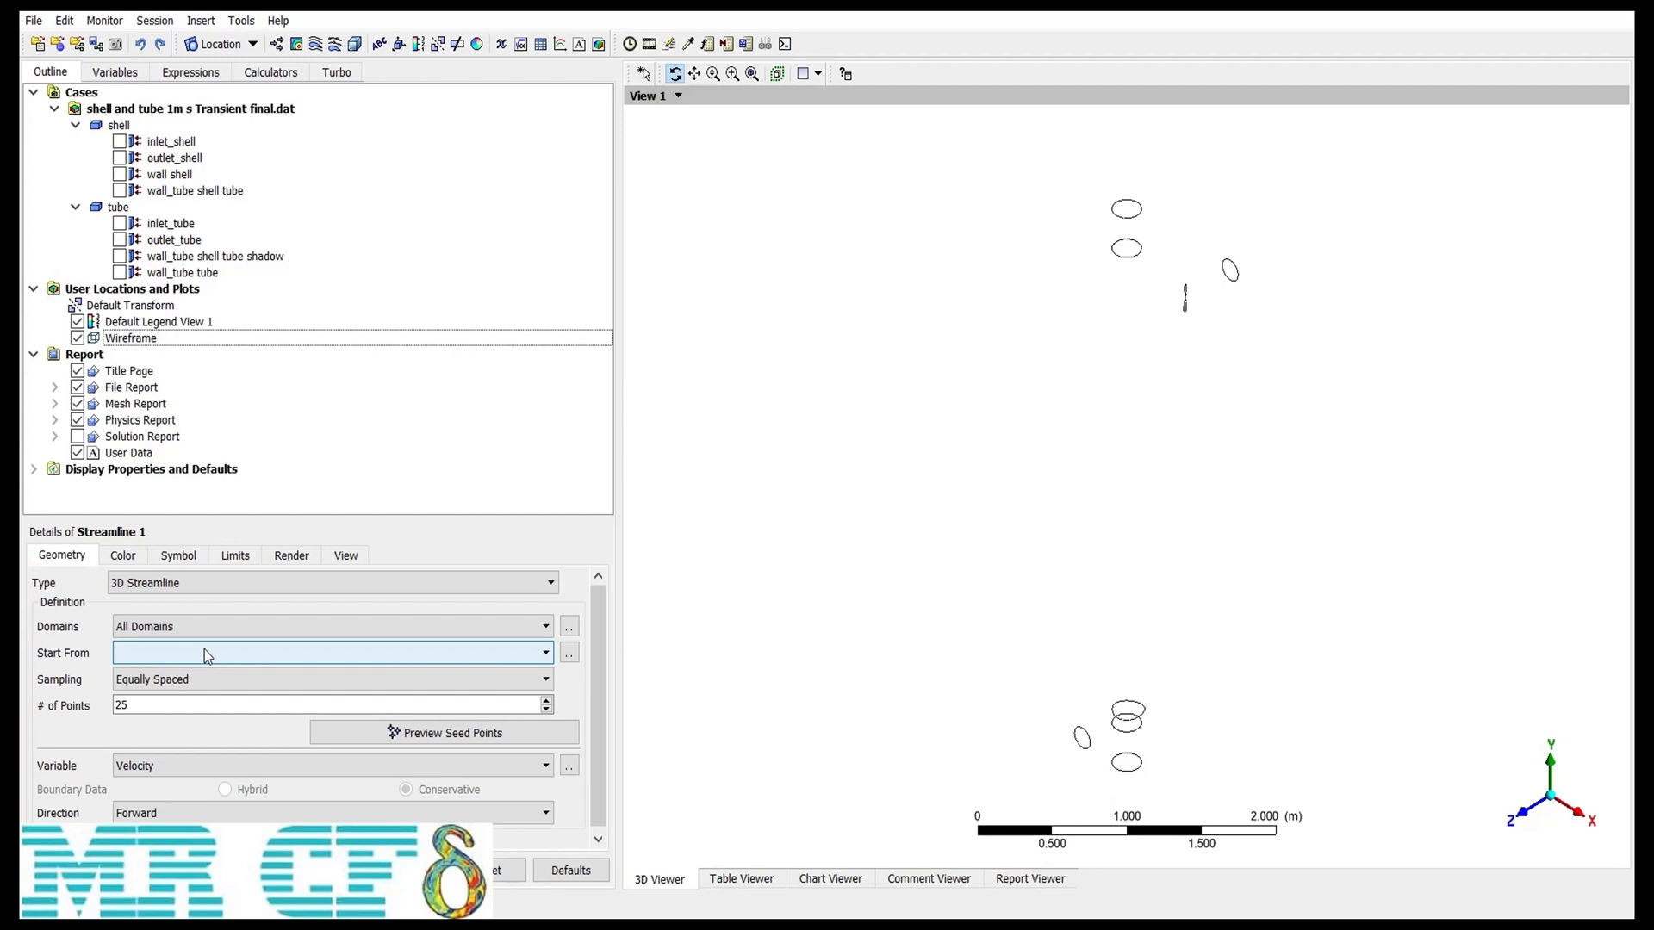
Step: Set the streamline to start from inlet_tube with Equally Spaced sampling and Forward direction, and apply it
click(157, 660)
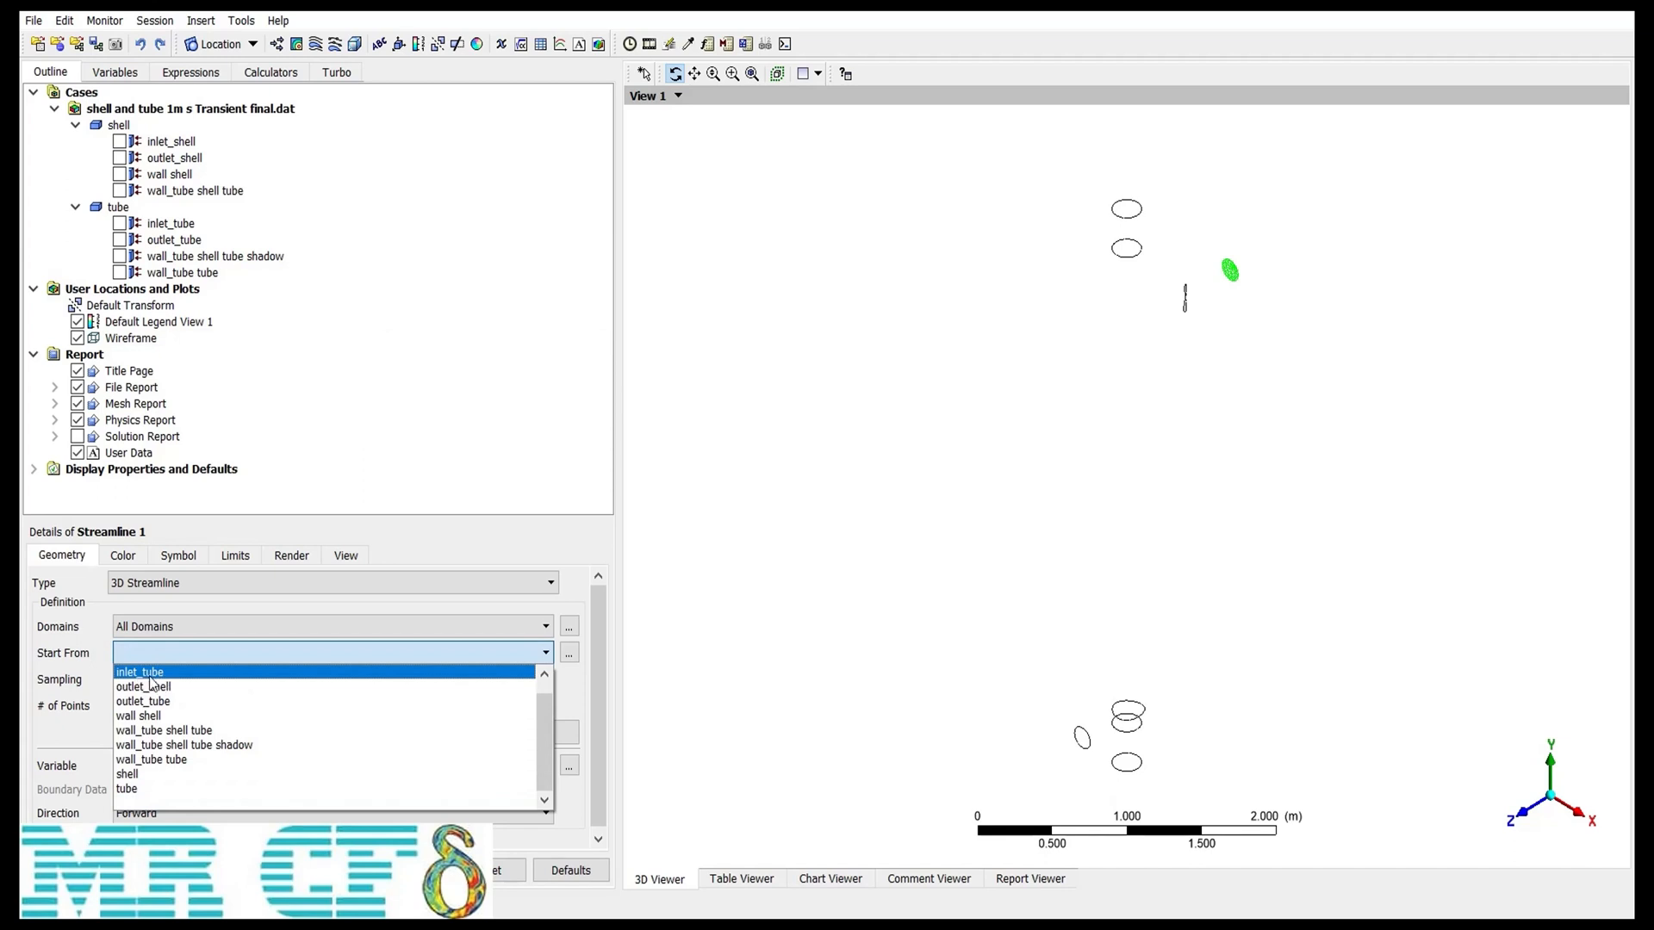
click(150, 677)
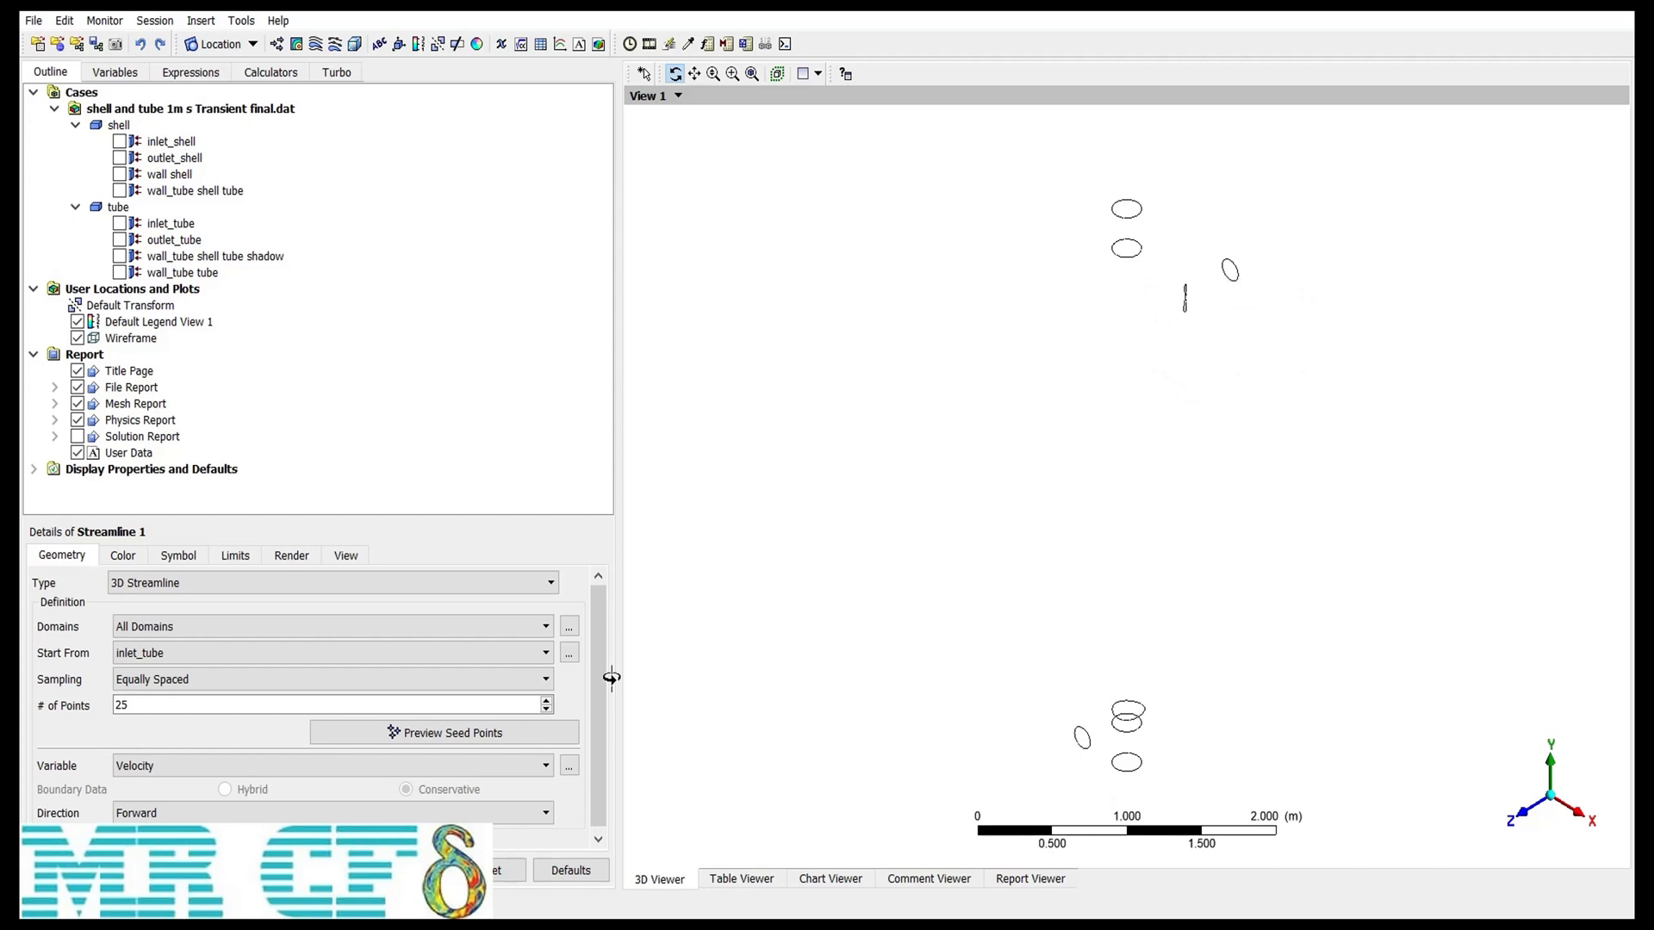
click(224, 685)
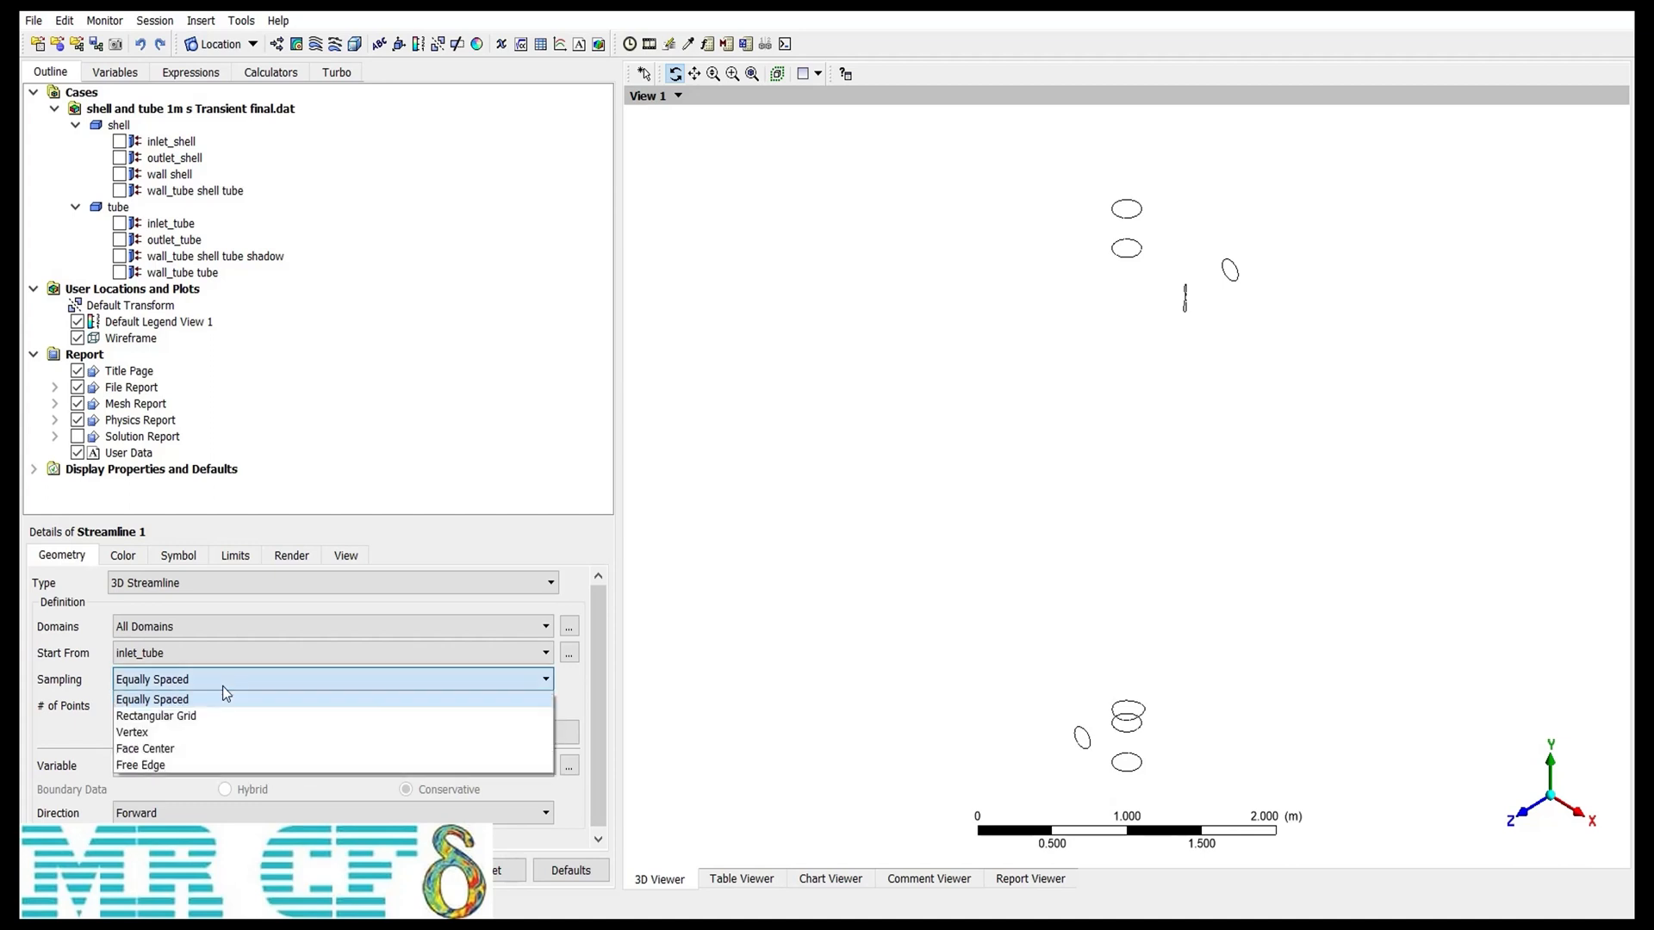
click(167, 700)
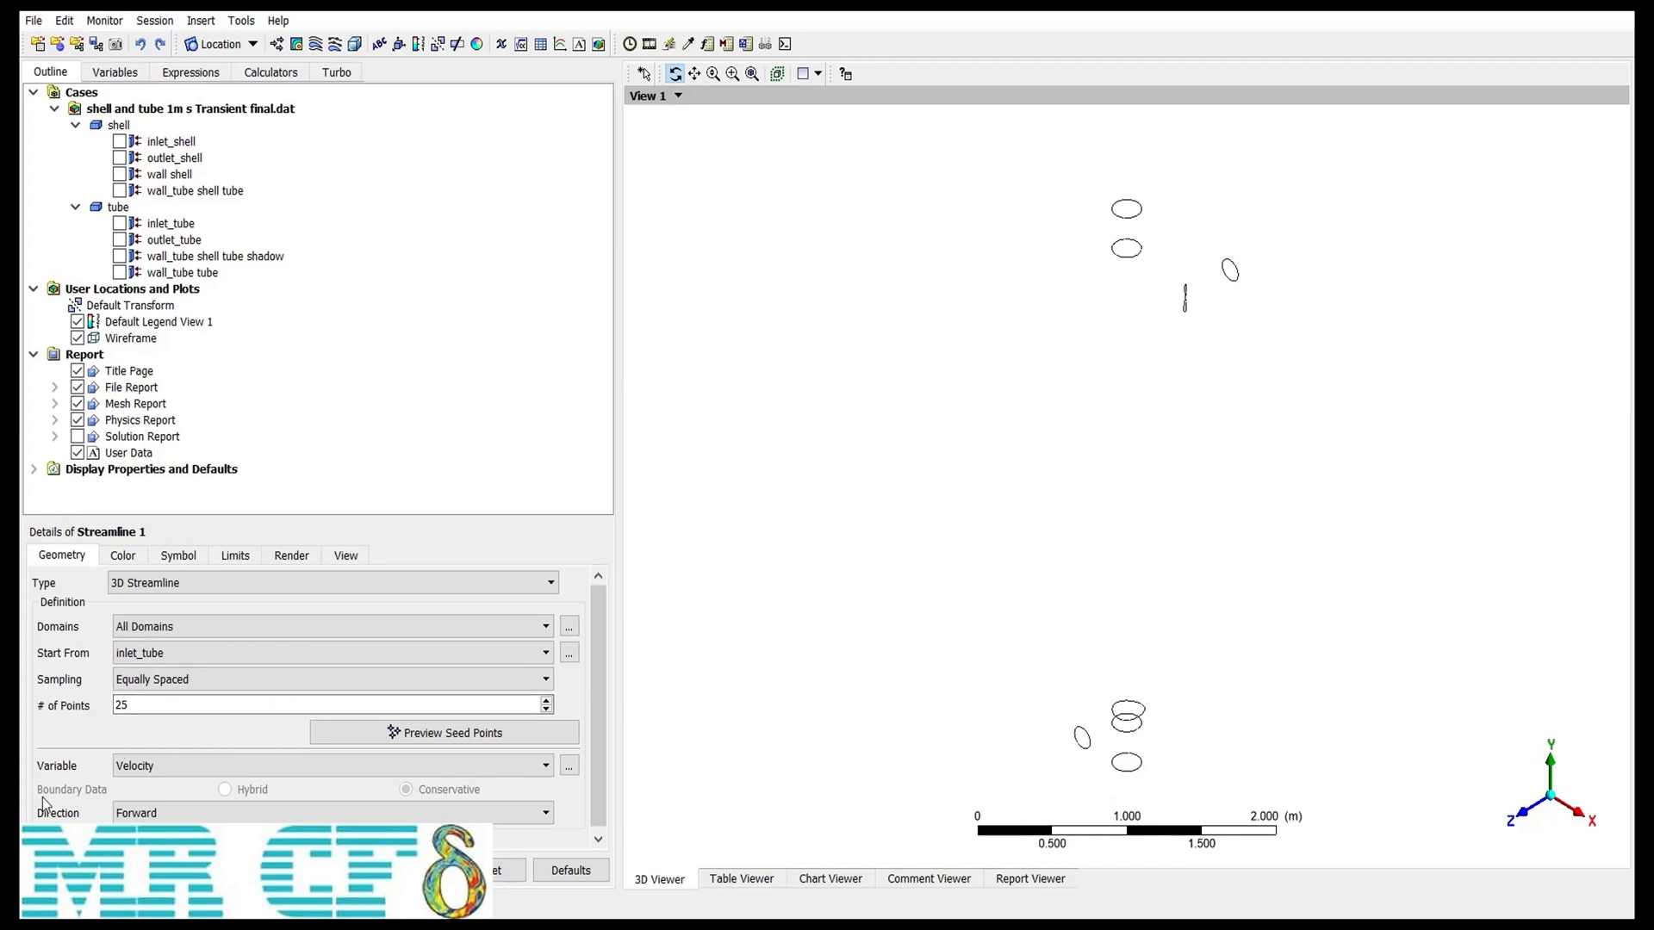
click(156, 816)
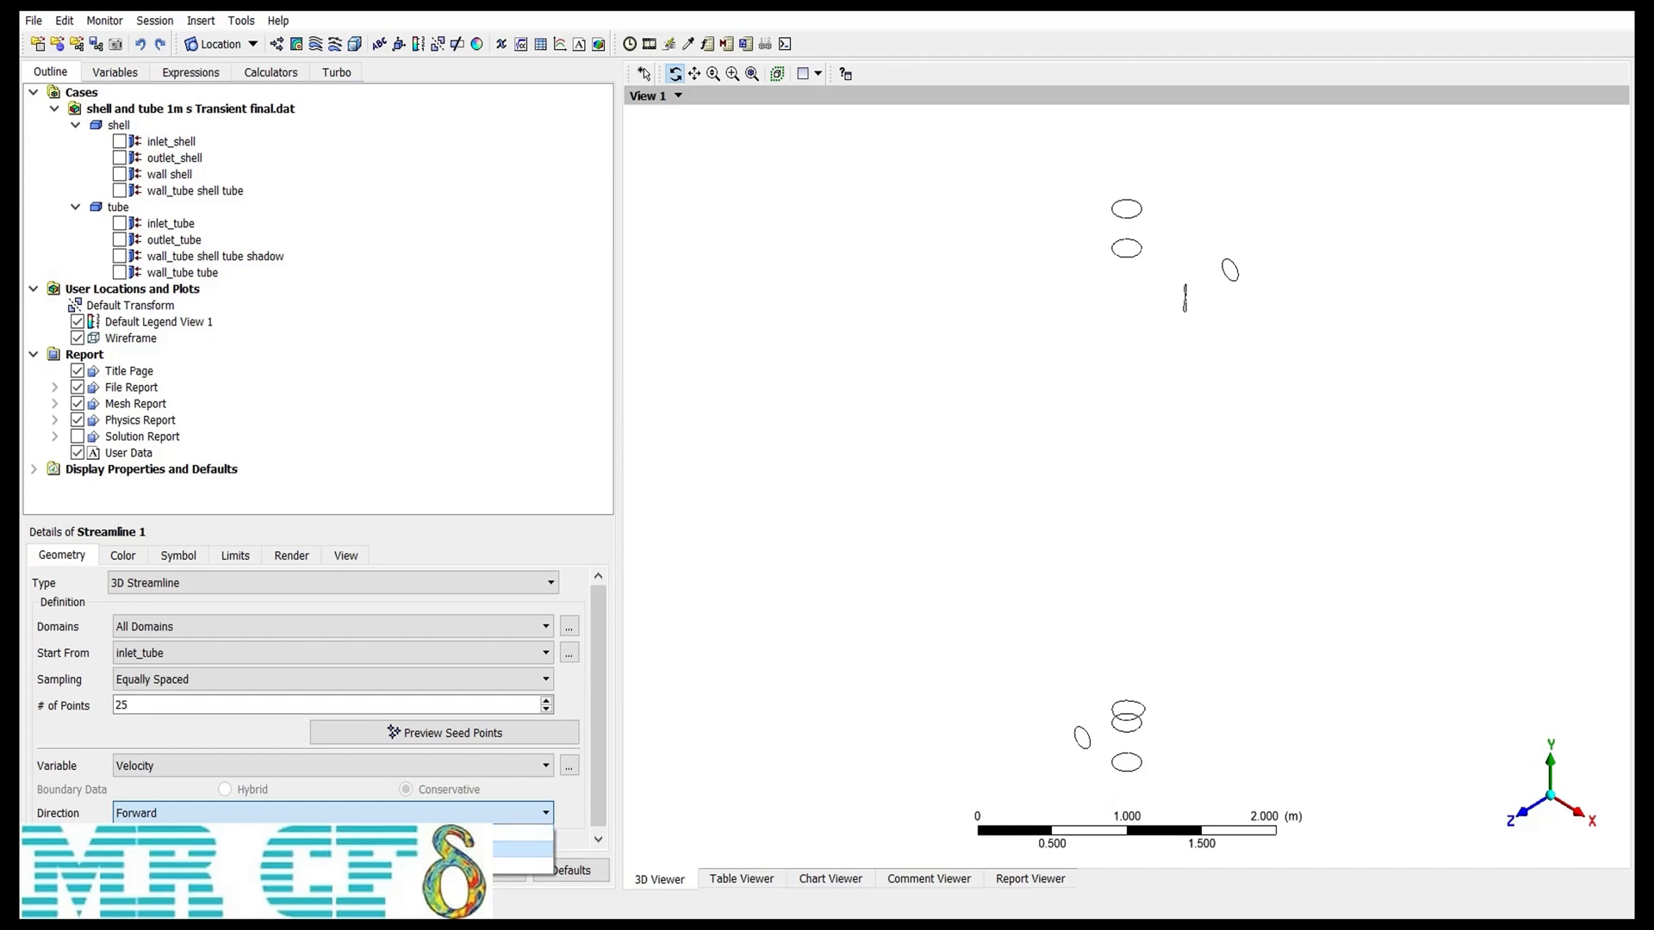
click(72, 788)
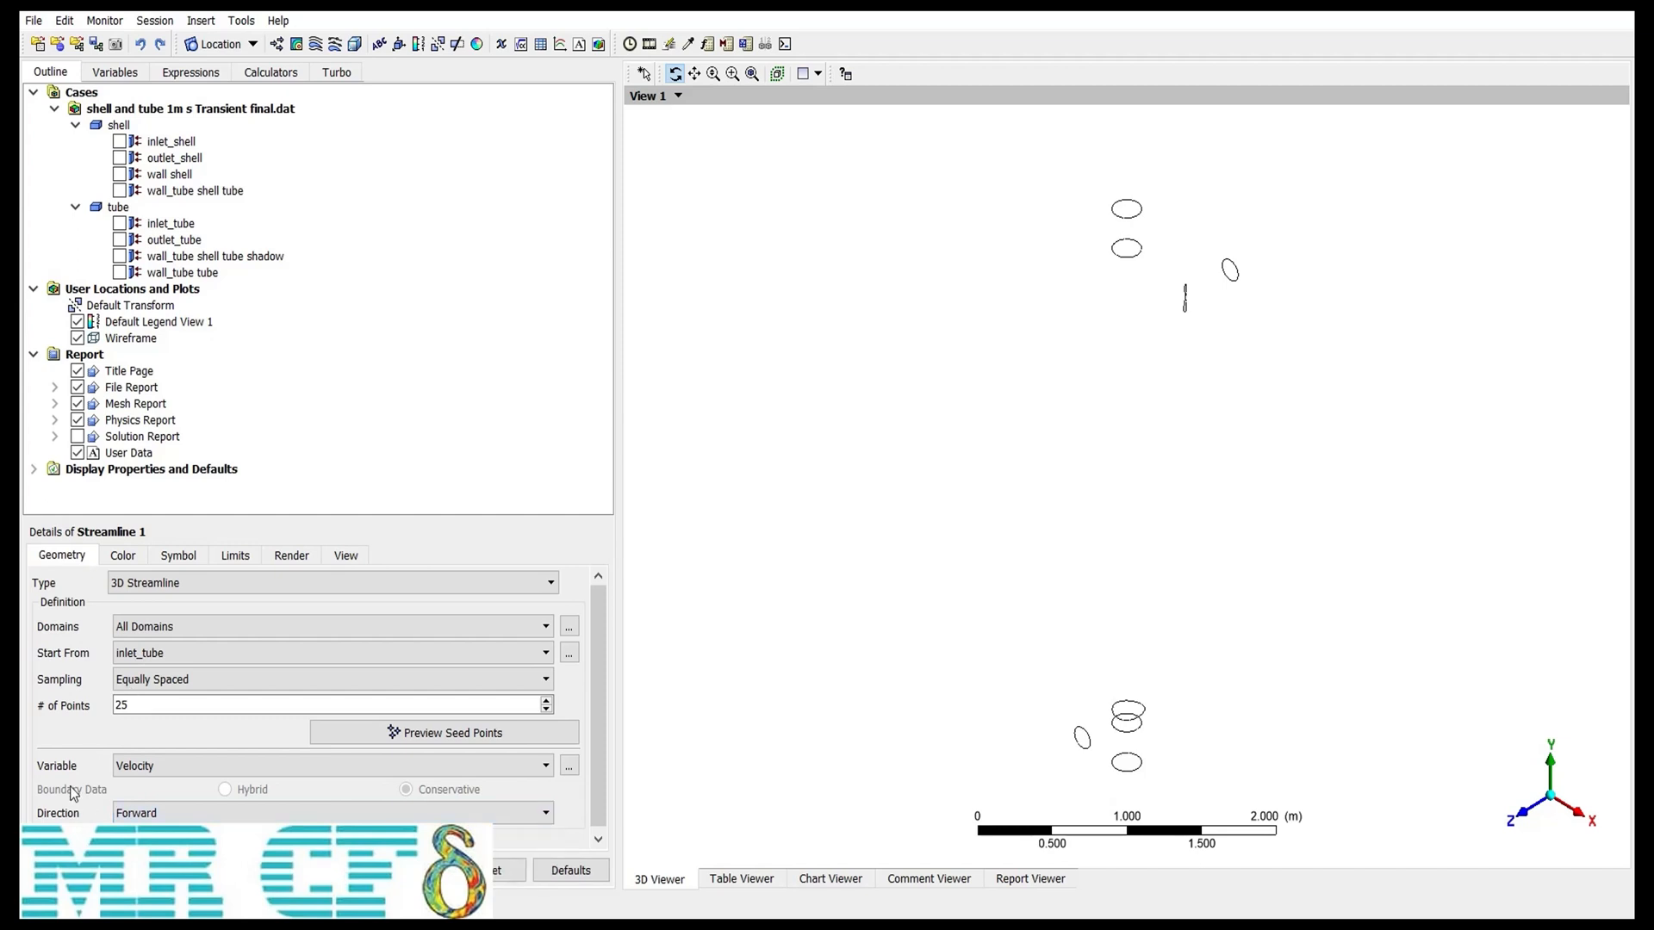
click(66, 870)
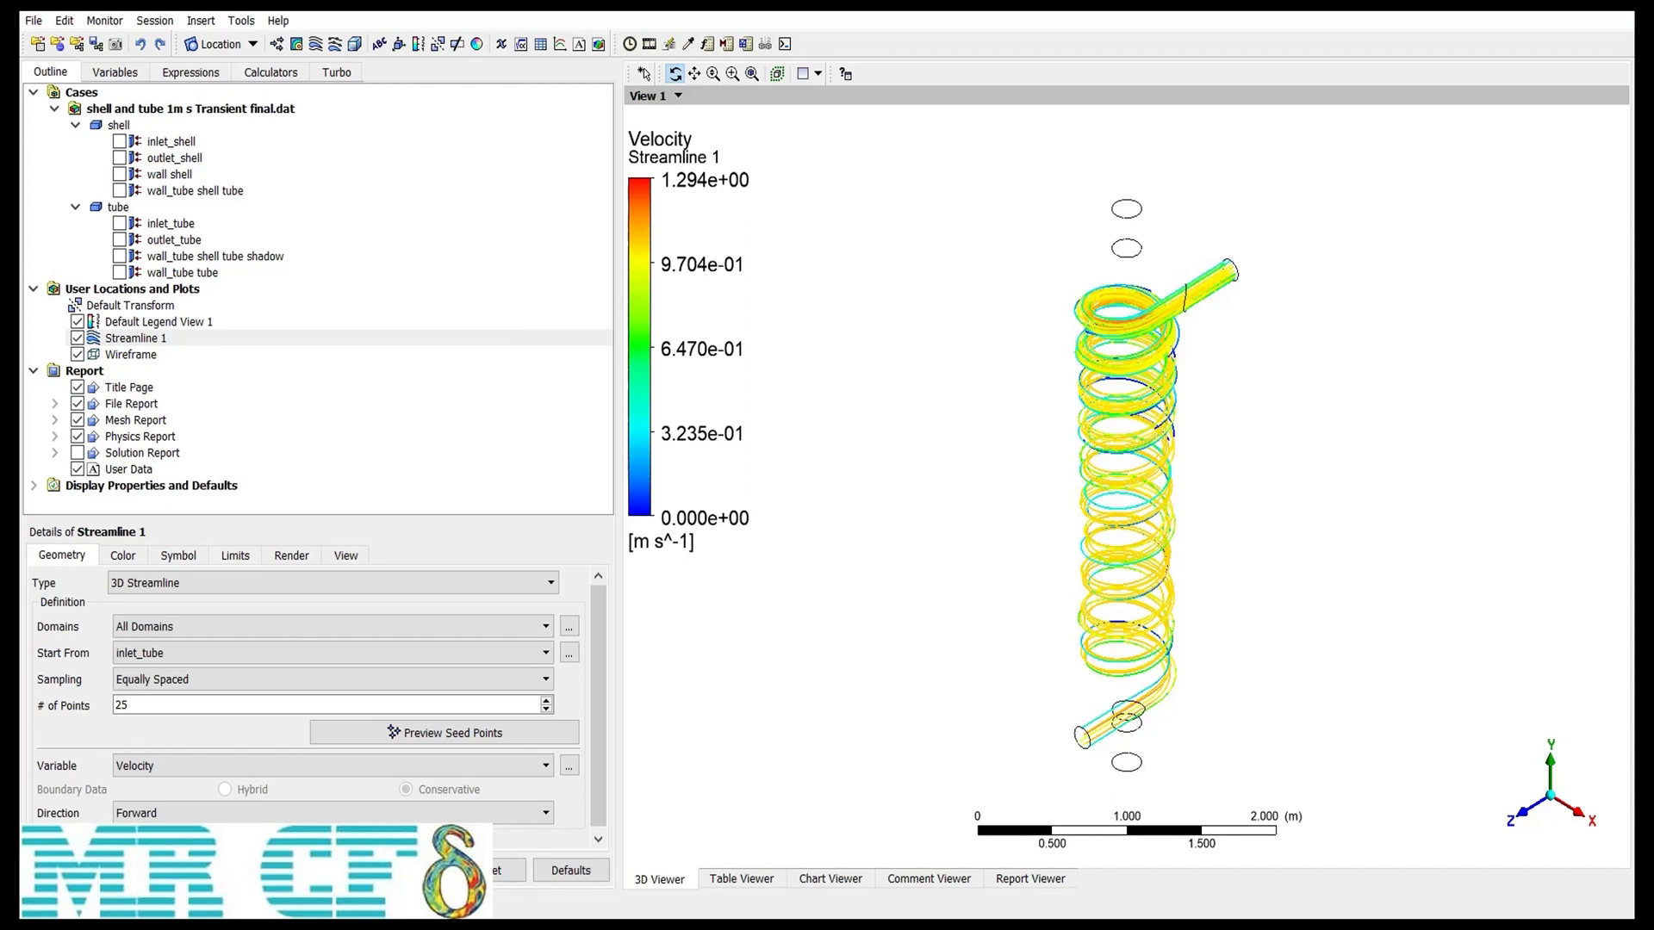
Step: Color the streamlines by Time instead of a variable and apply the change
click(183, 591)
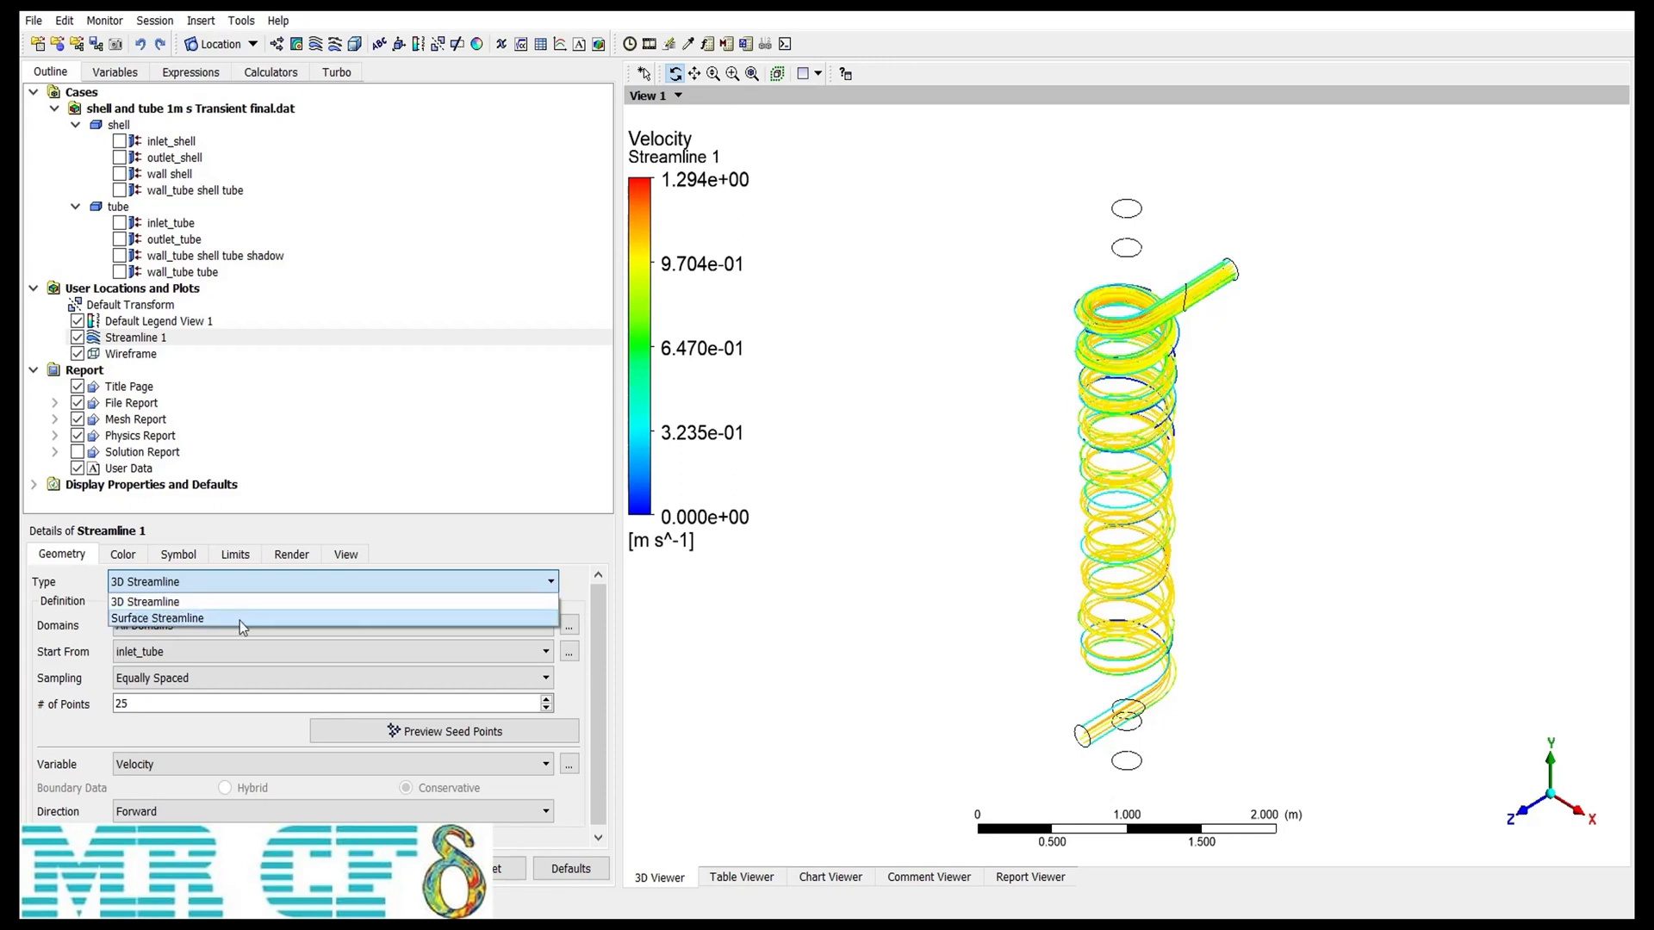
click(47, 589)
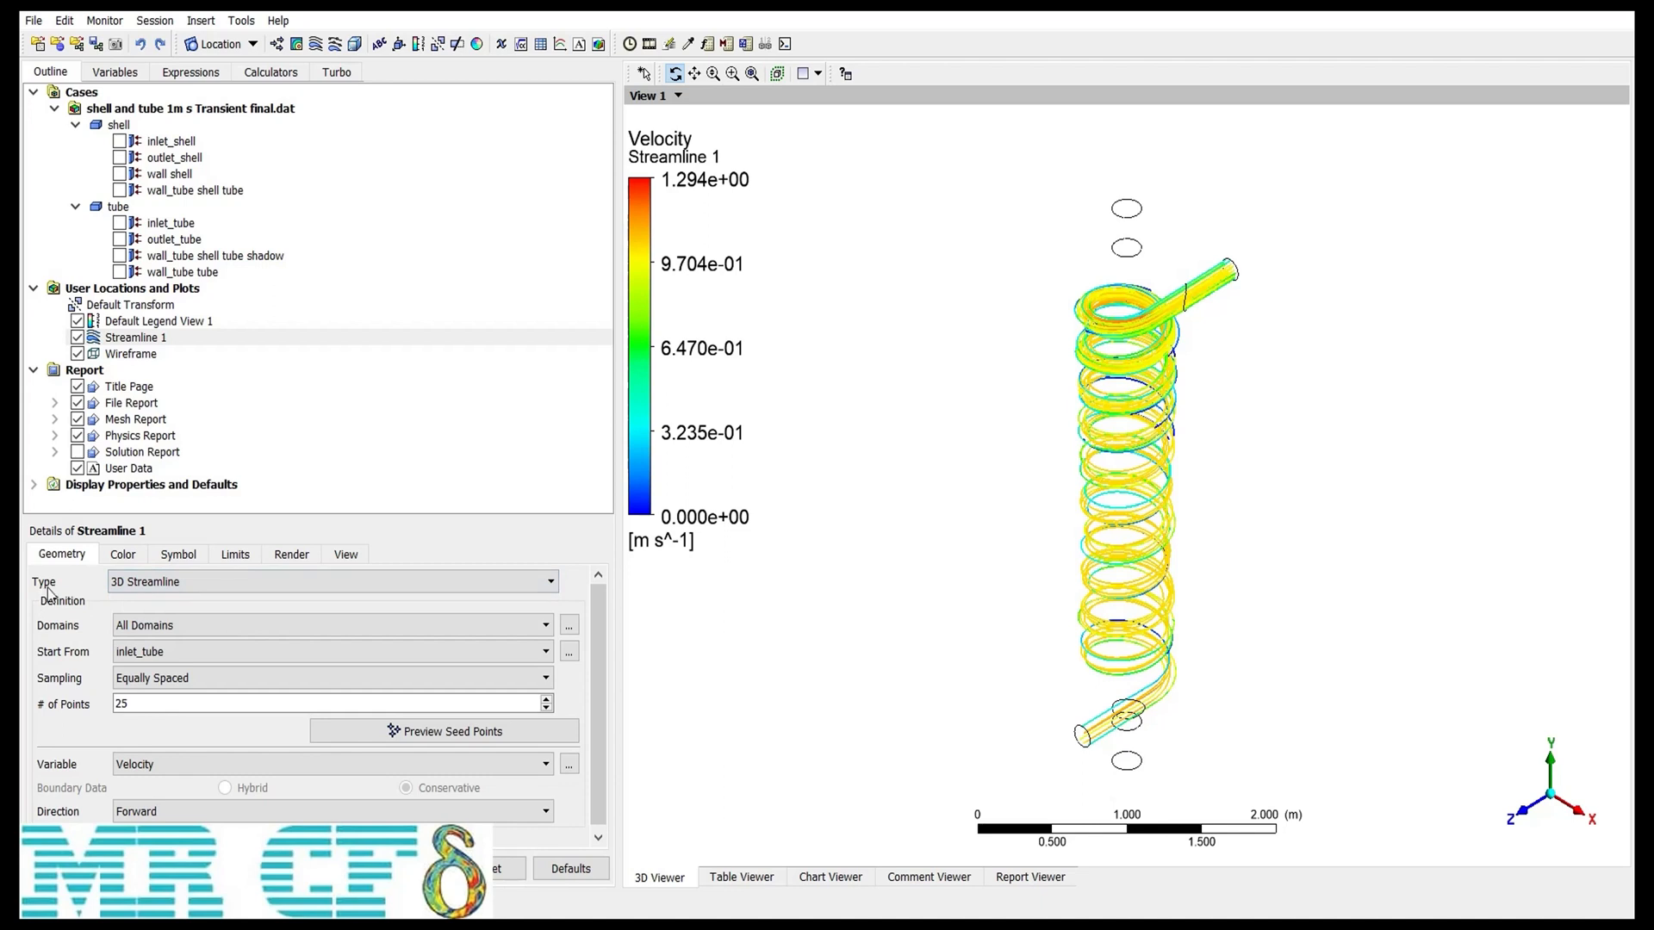
click(123, 558)
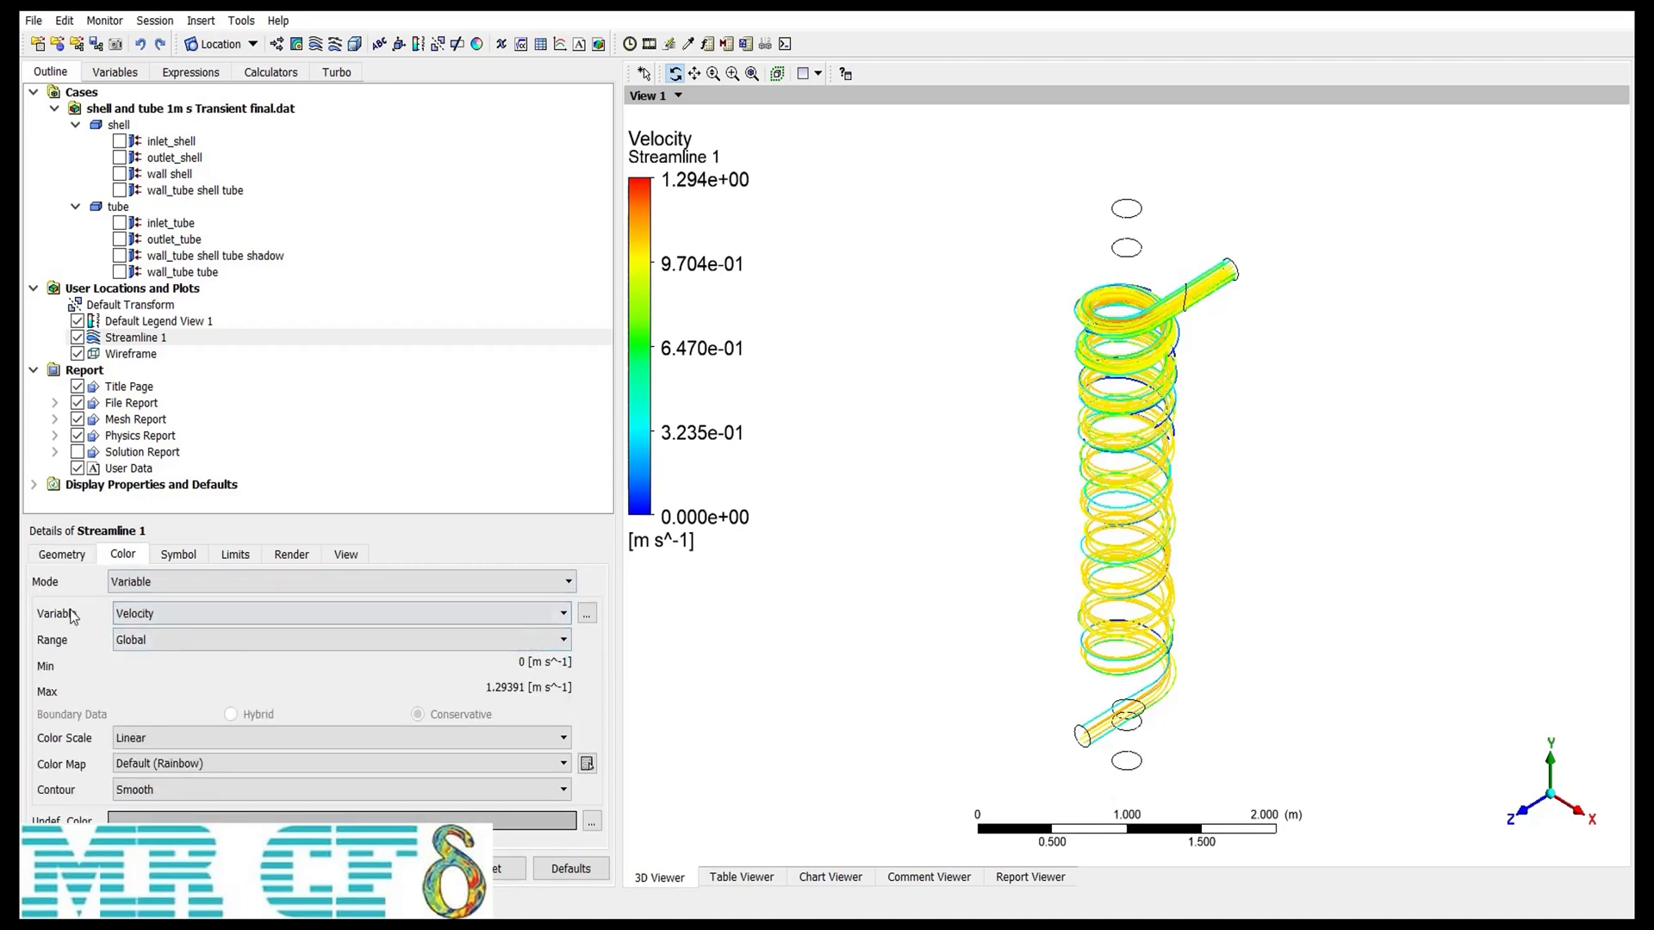
click(226, 583)
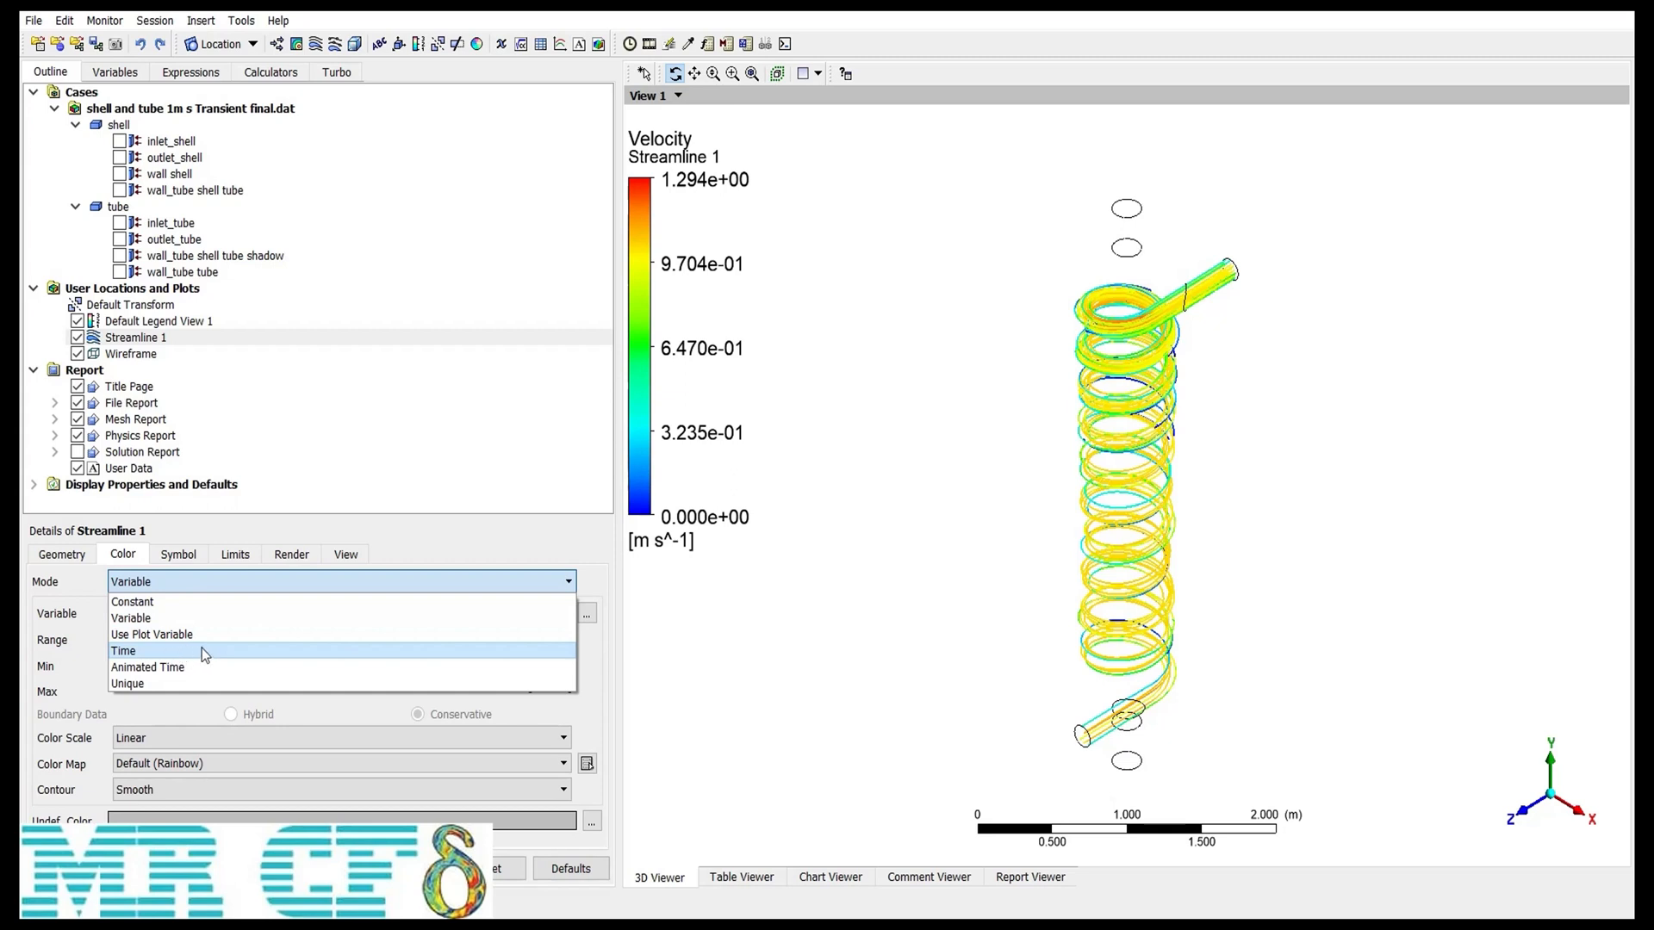
click(152, 653)
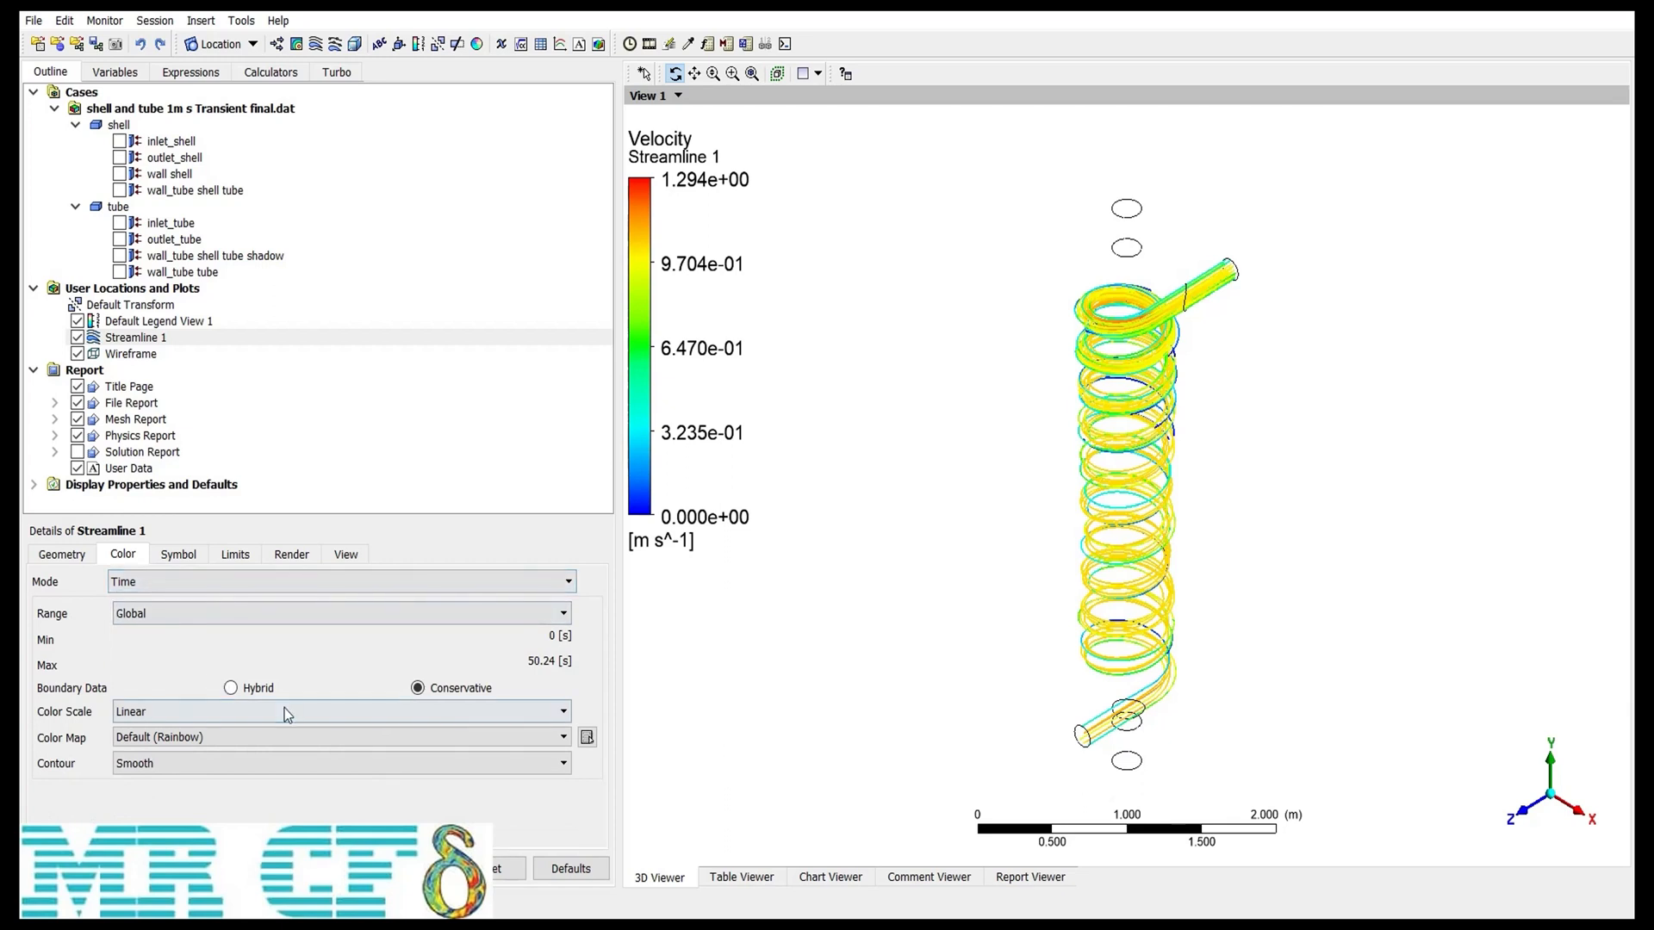
click(67, 868)
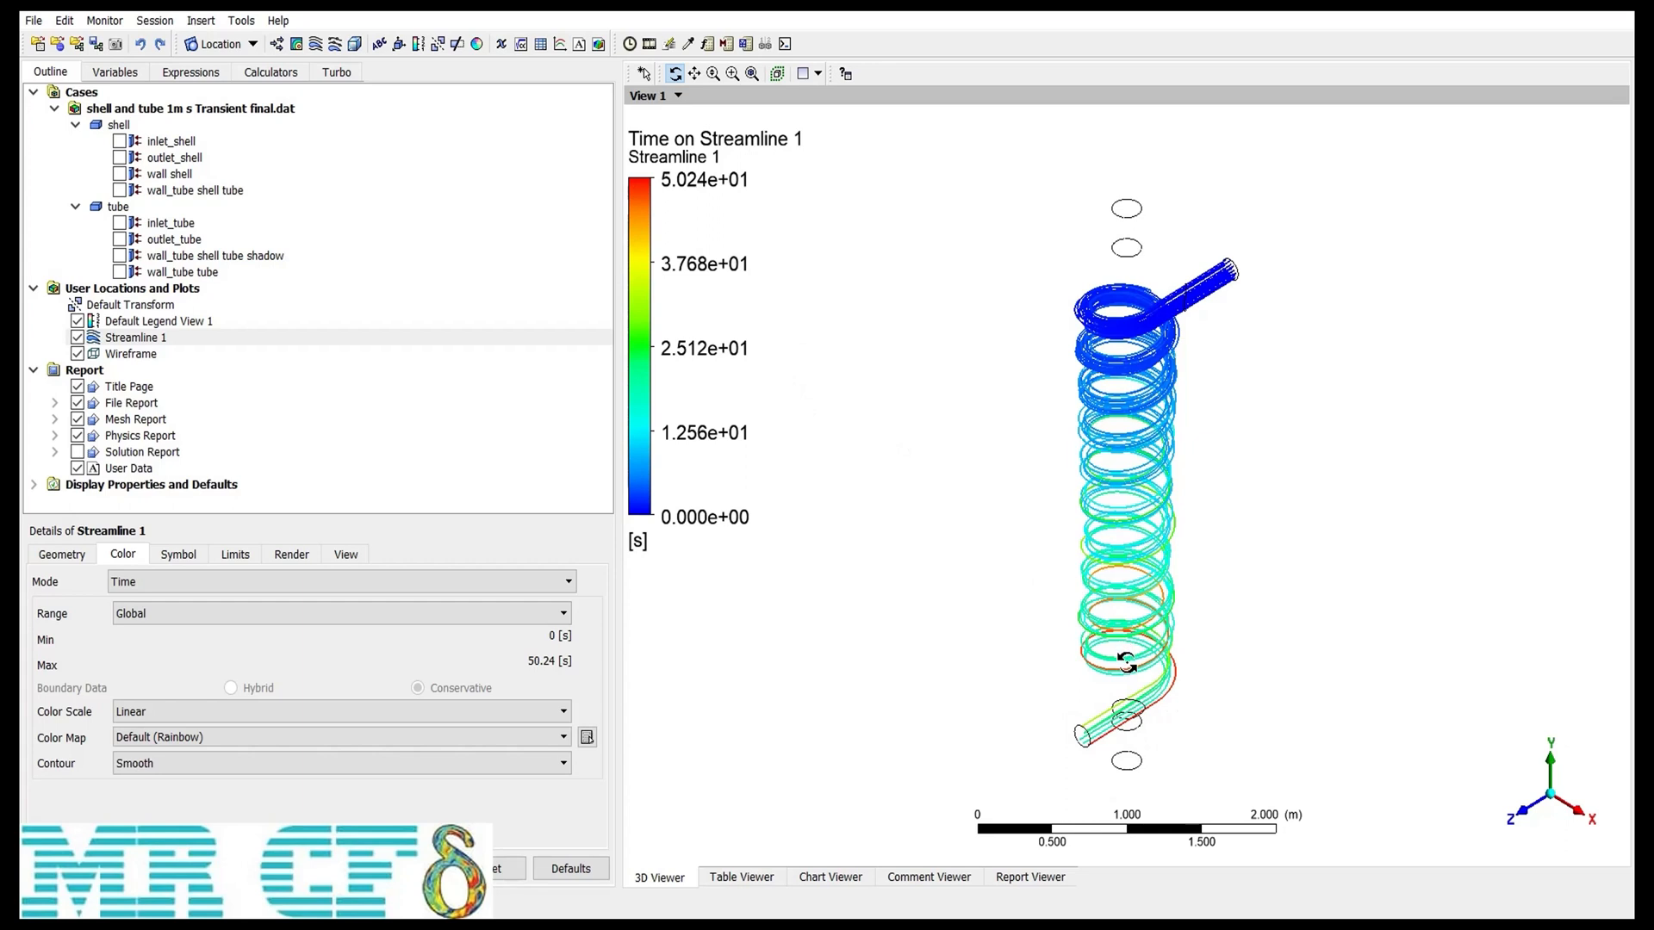
Step: Try the Tube and Ribbon stream types on a close-up of the coil before reverting to Line
click(171, 558)
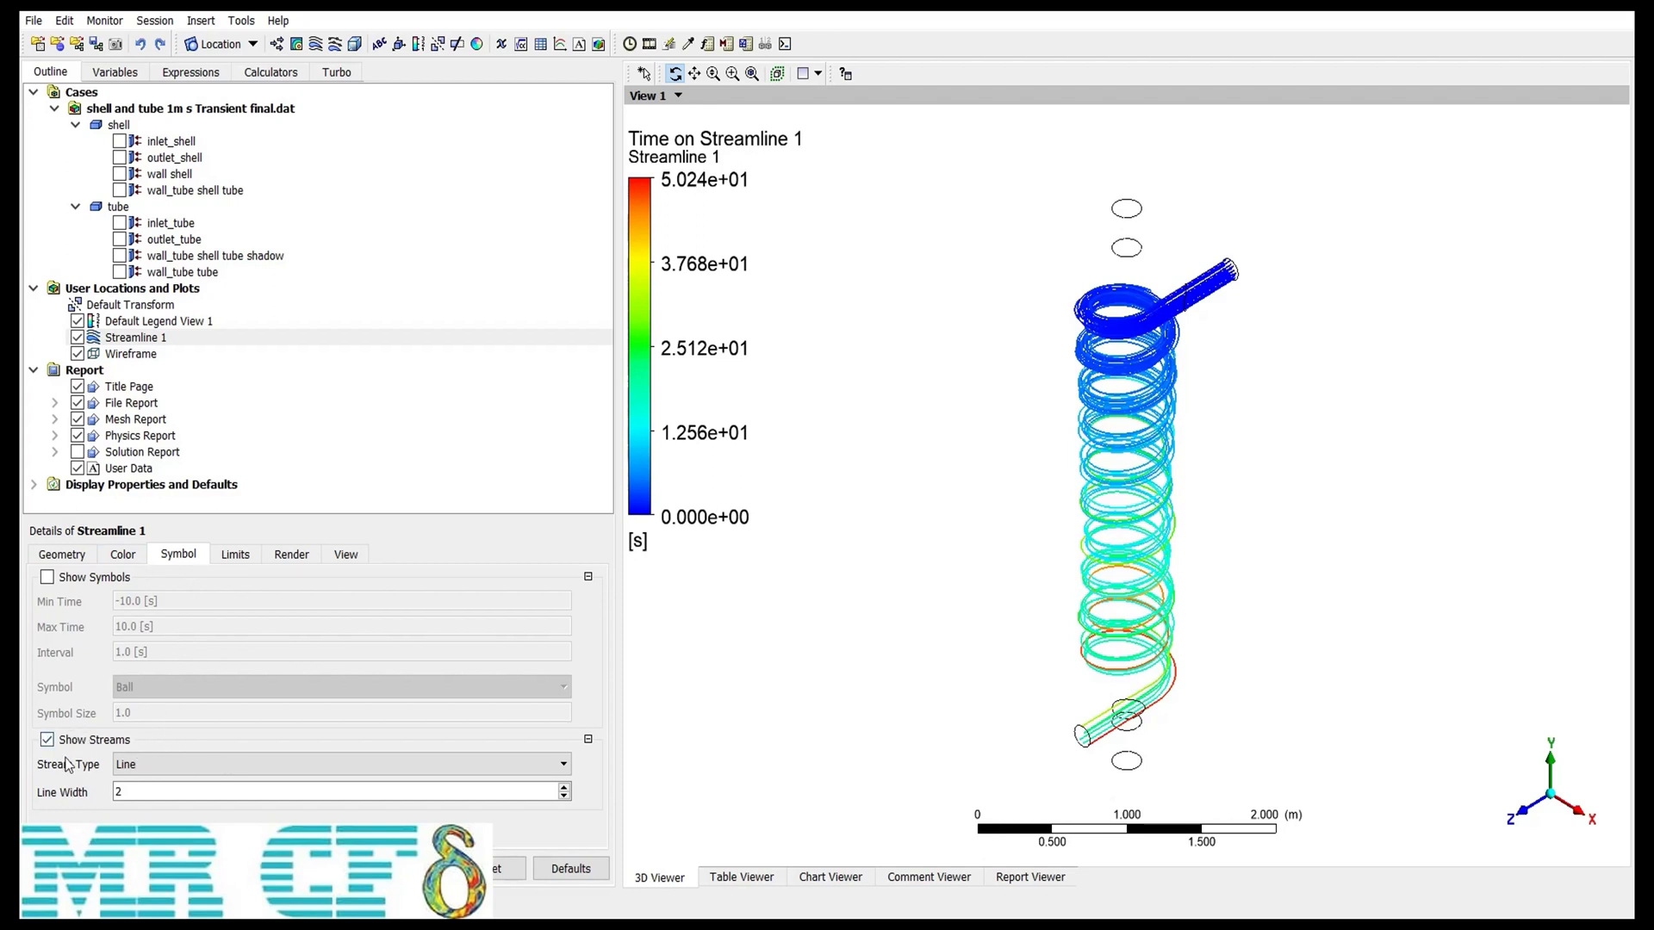
click(179, 770)
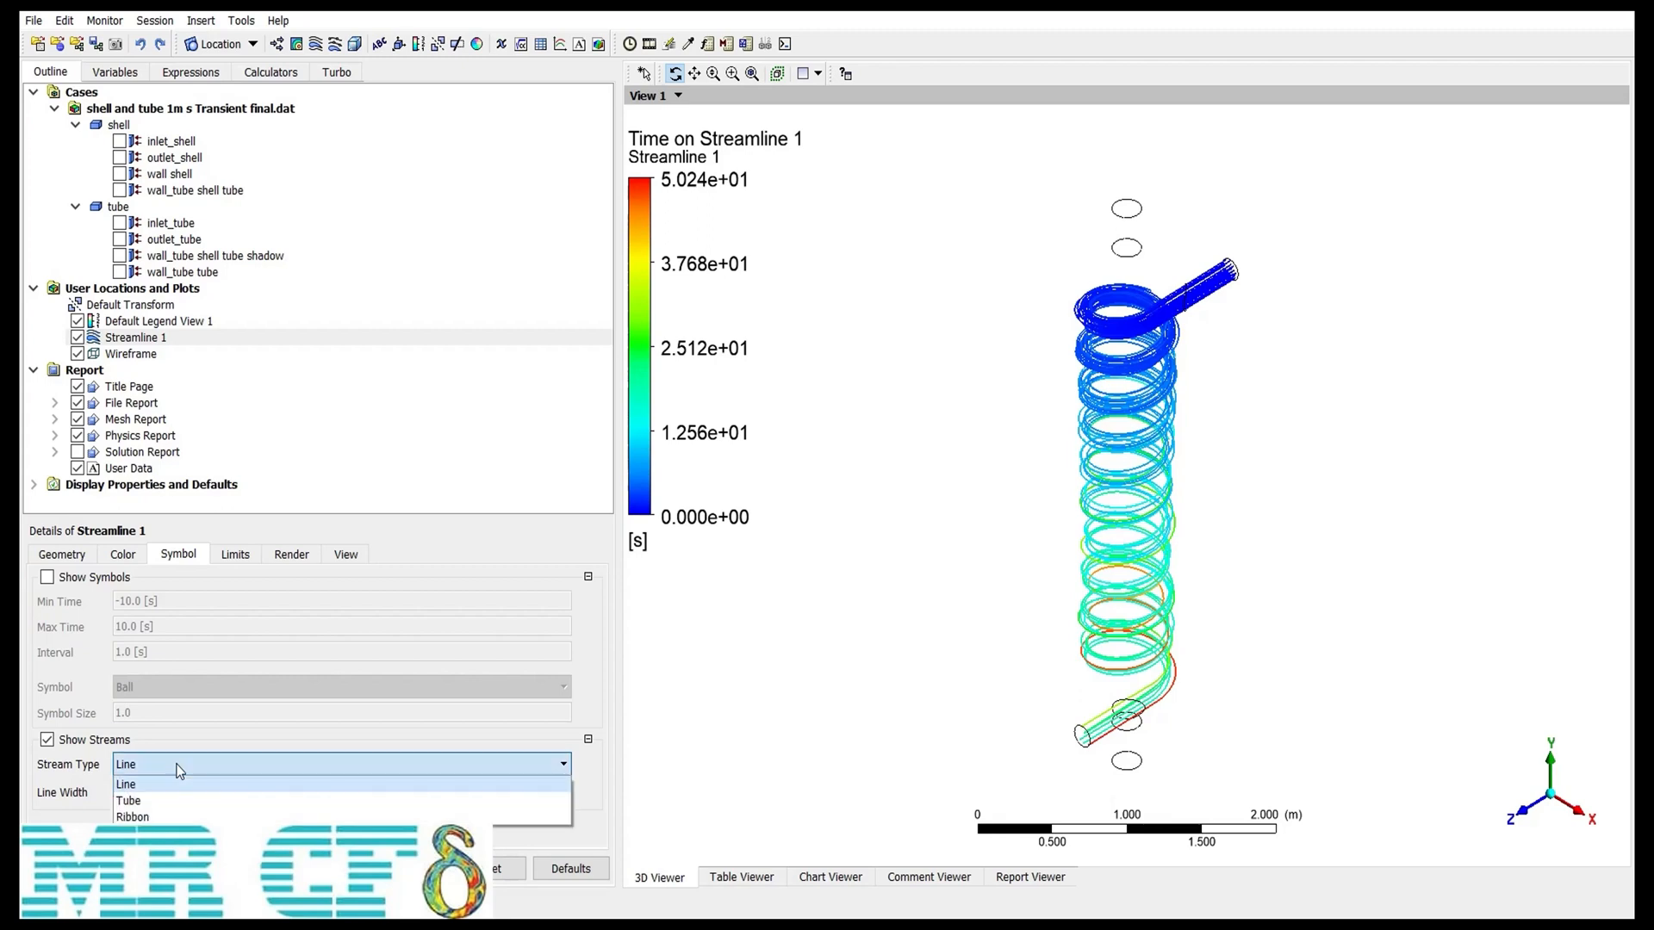
click(1085, 354)
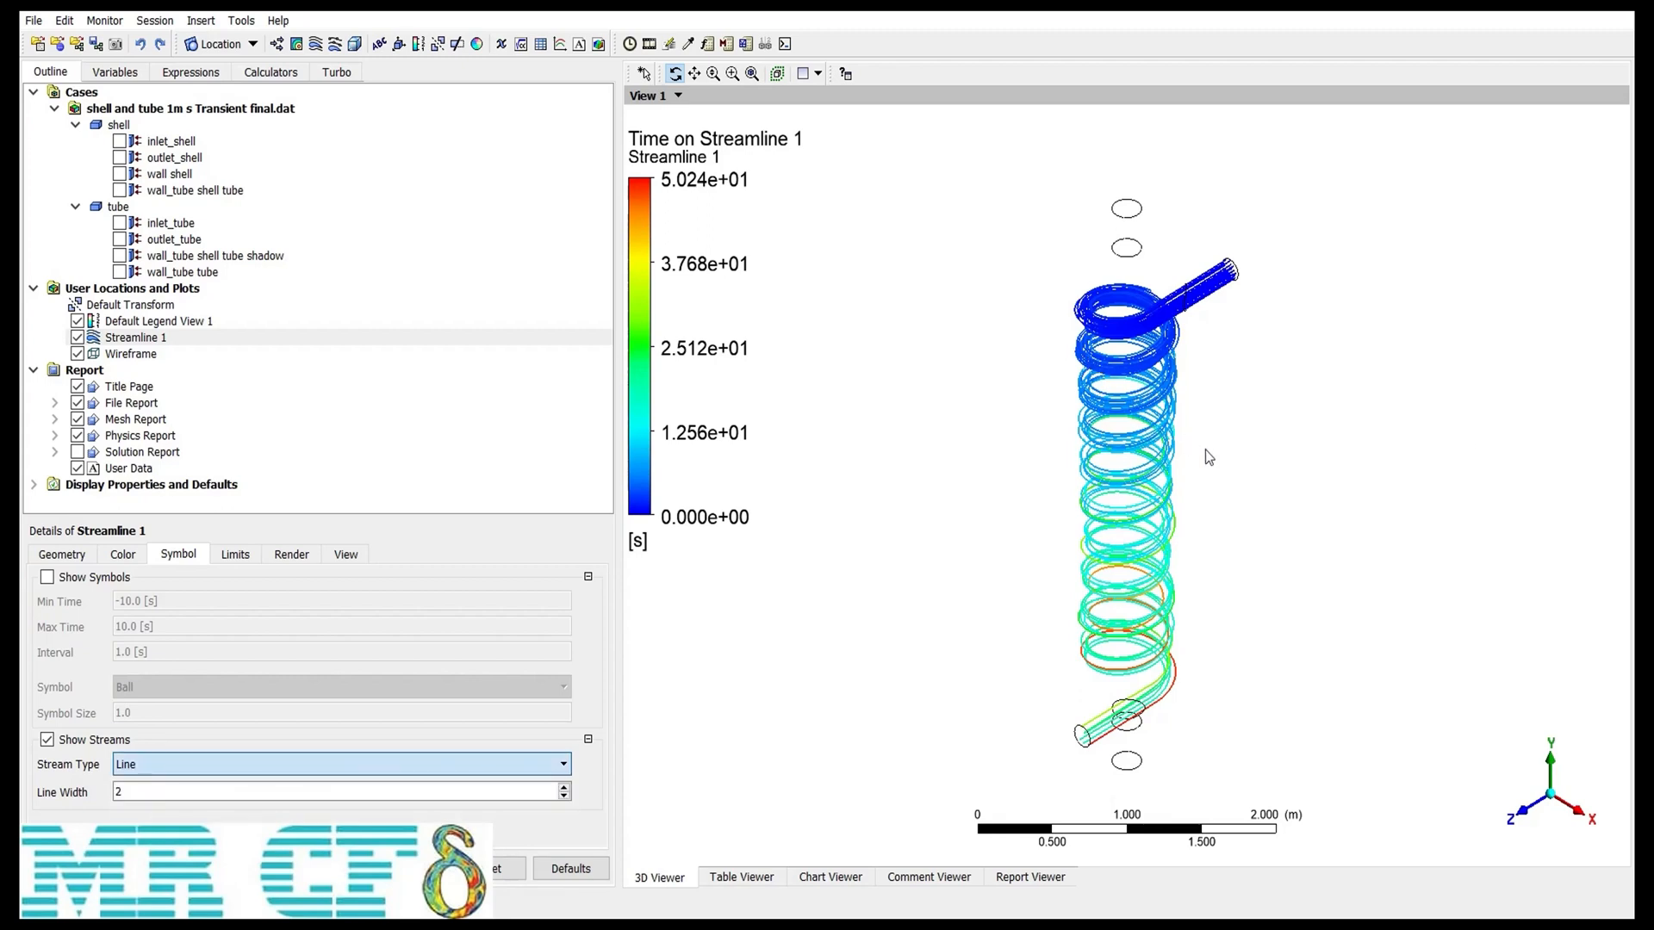
right_drag(1222, 463, 1058, 338)
click(172, 764)
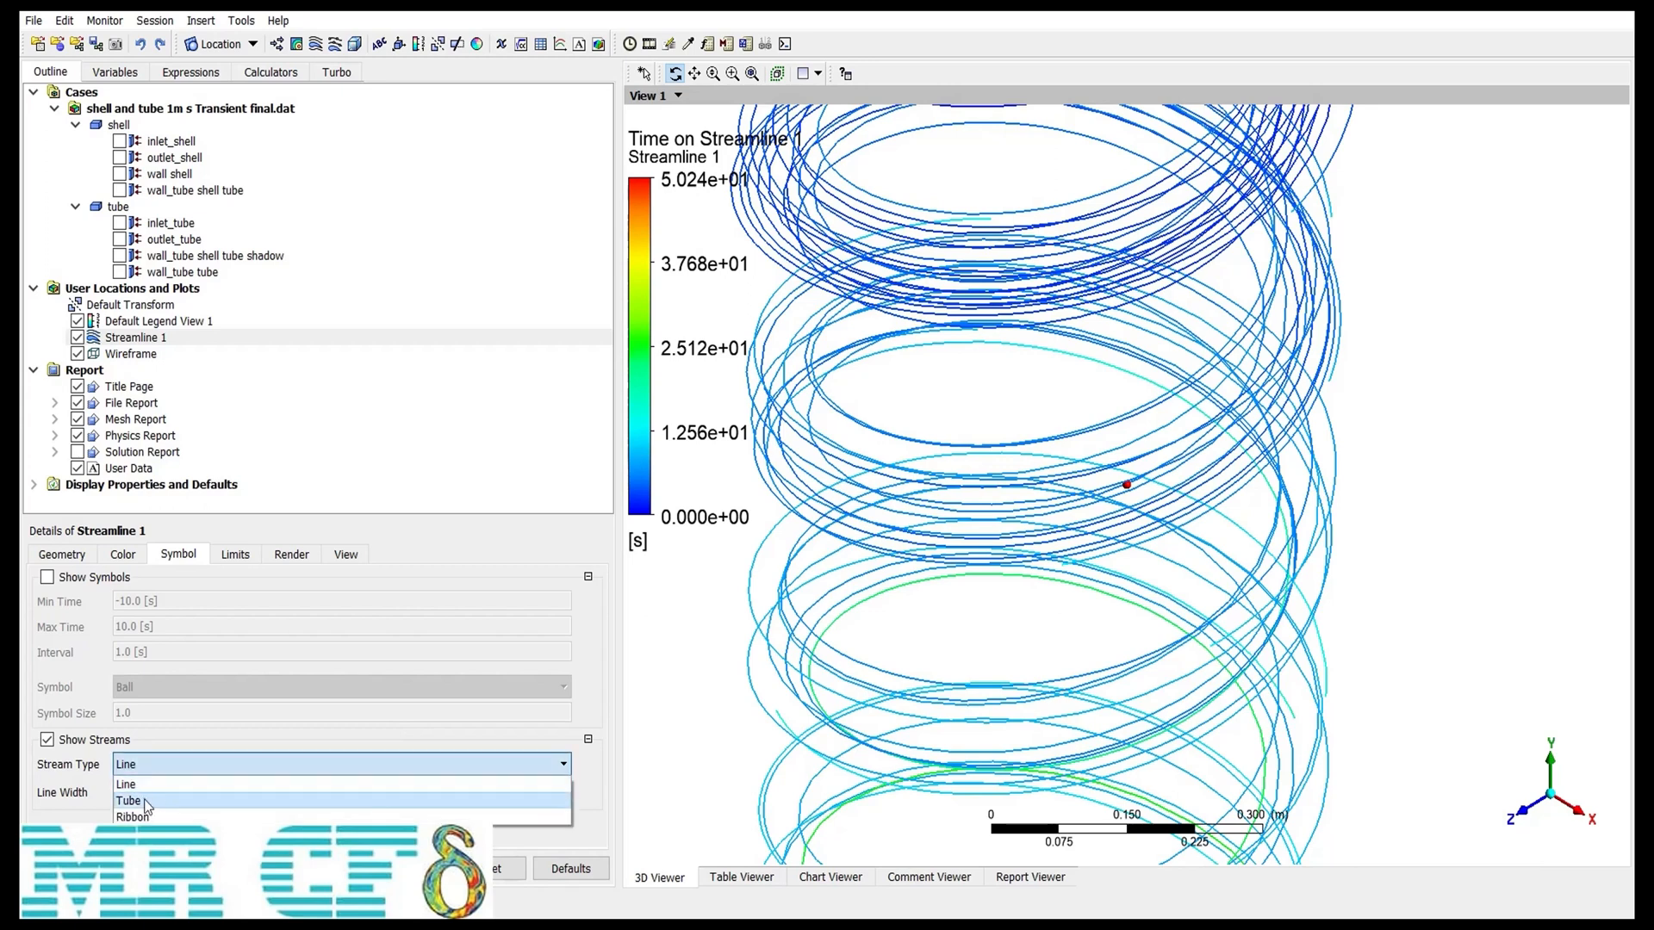
click(137, 794)
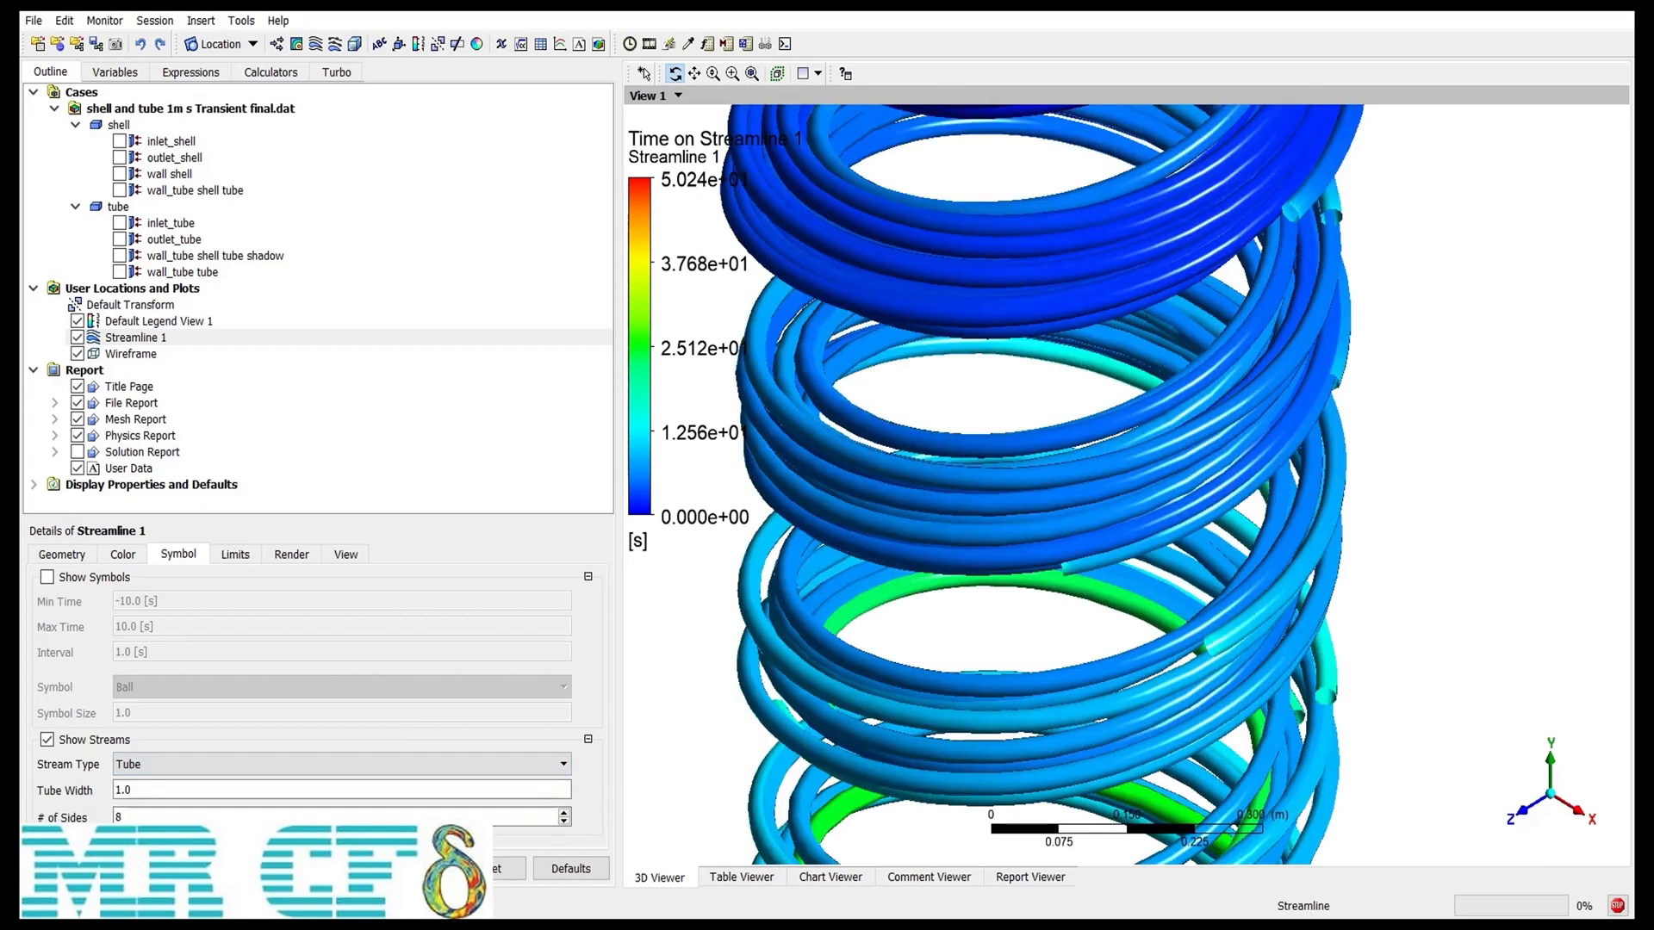
click(163, 764)
click(148, 815)
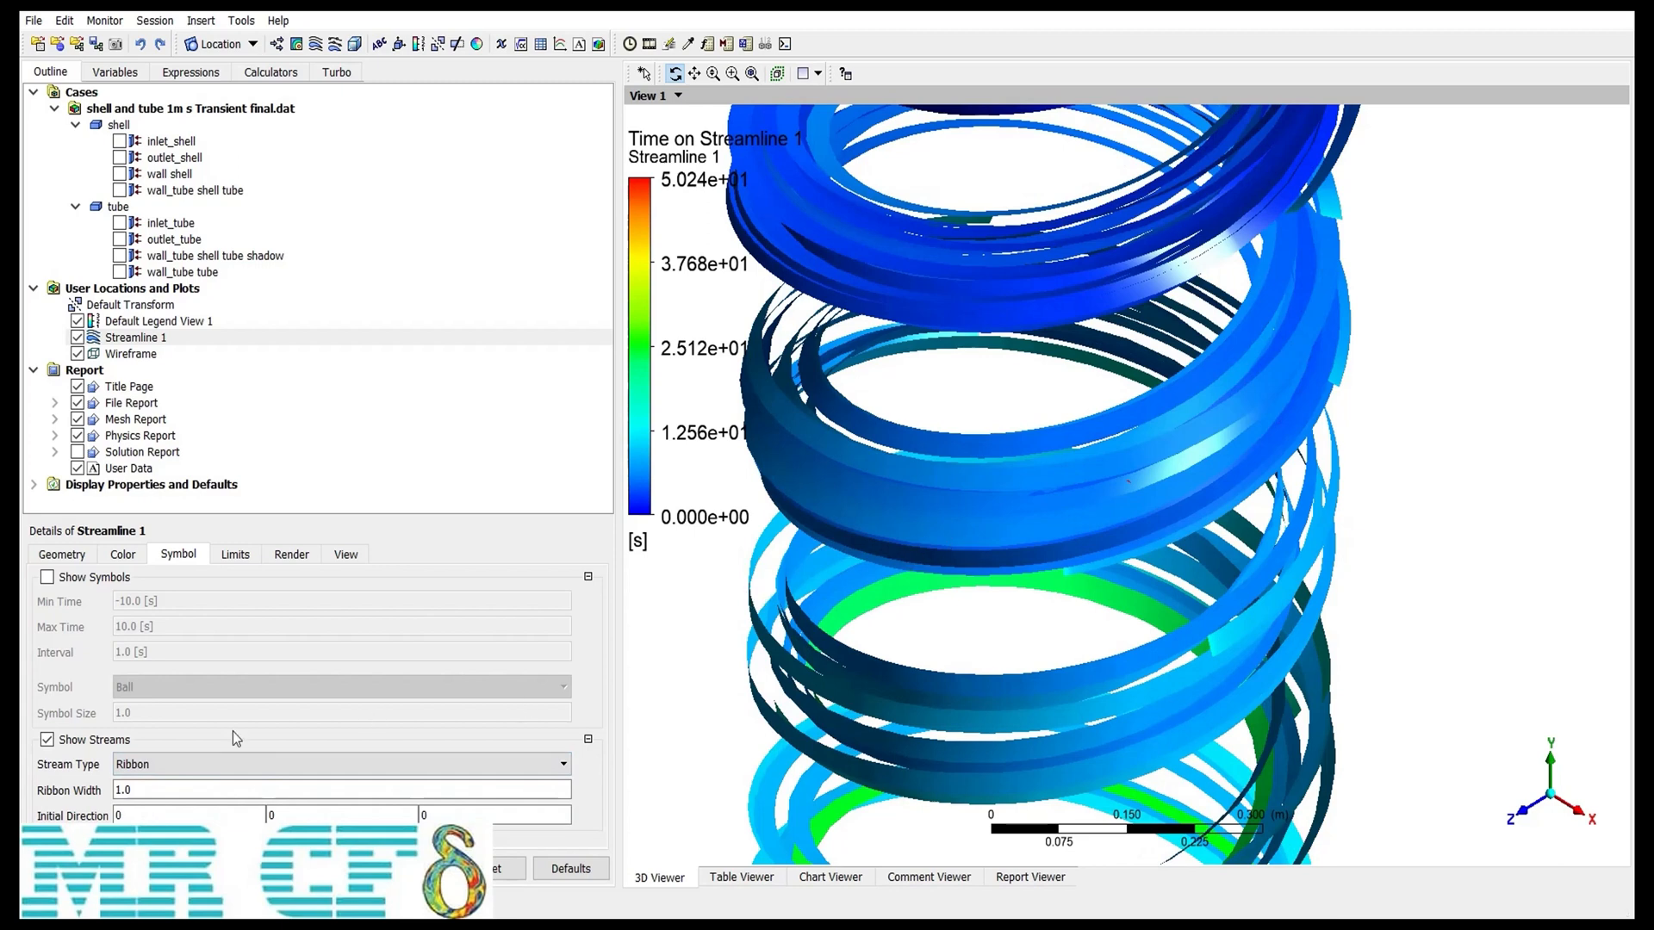
click(237, 764)
click(164, 779)
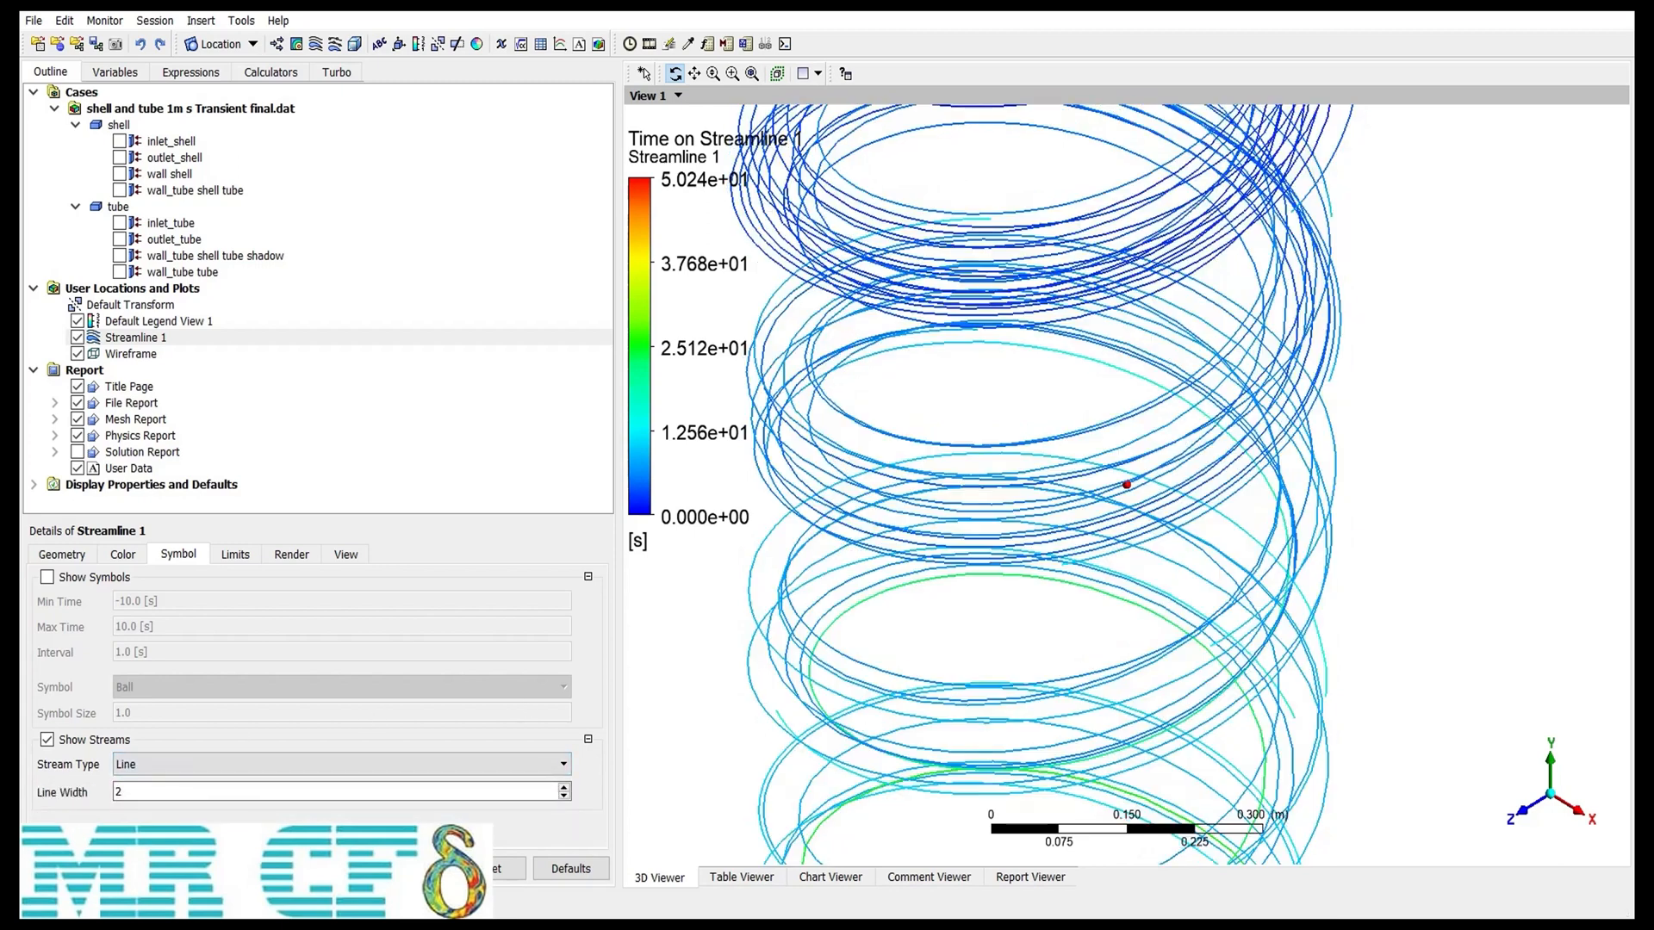
Step: Set the streamline line width to 3
drag(153, 792, 72, 801)
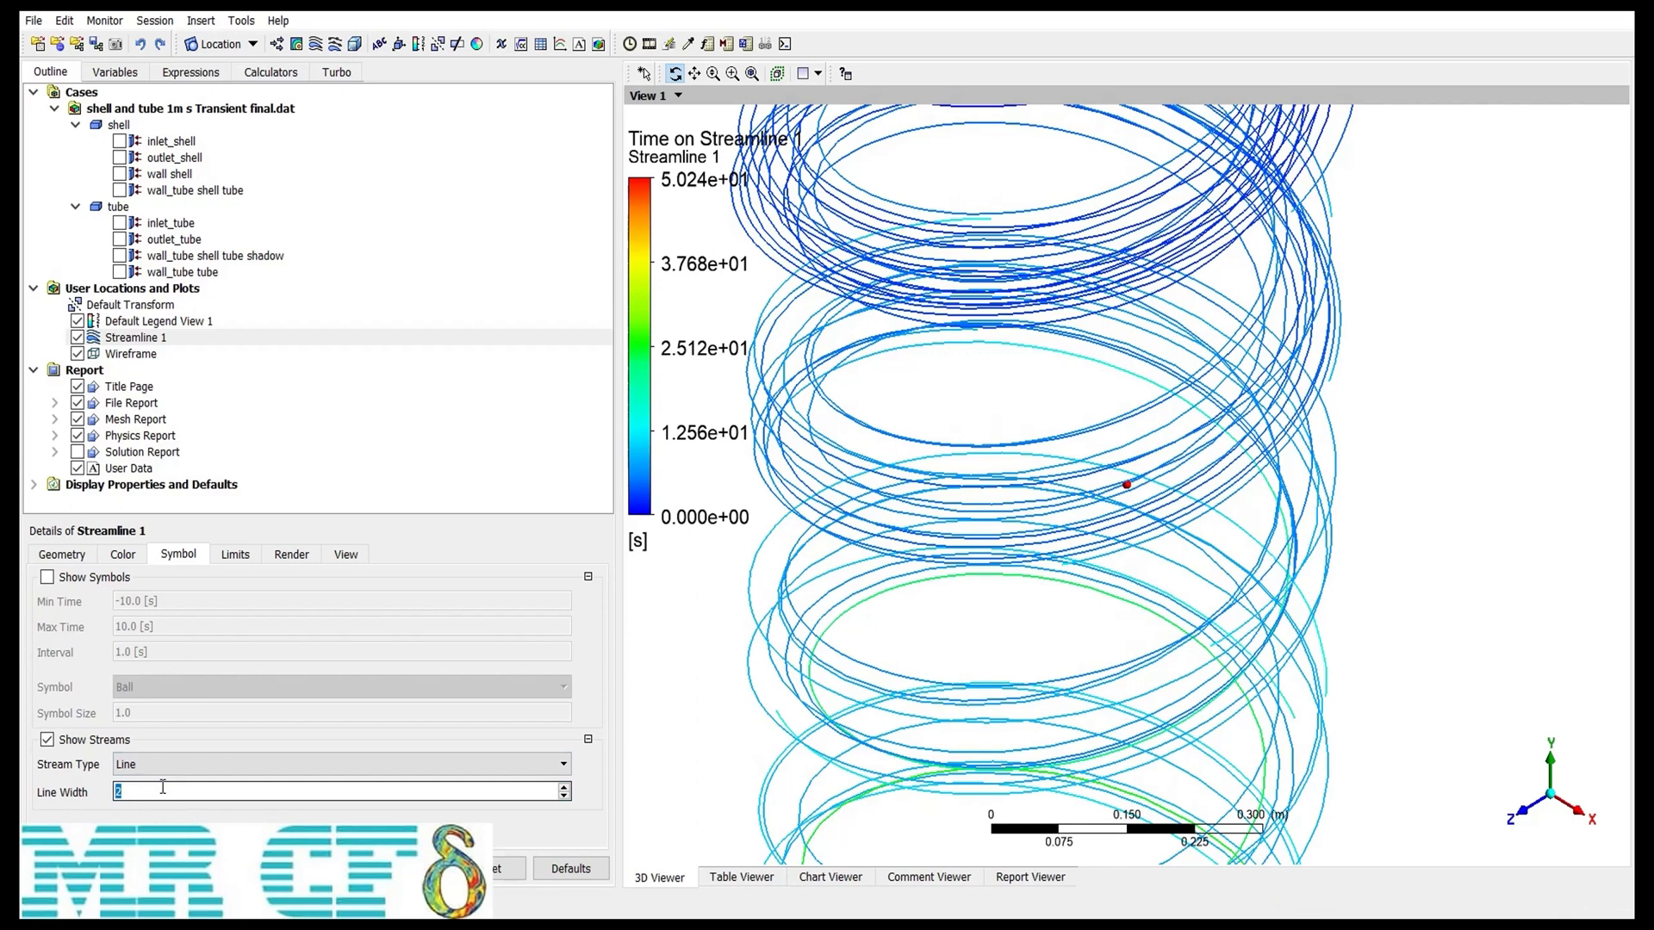
text(3)
key(Return)
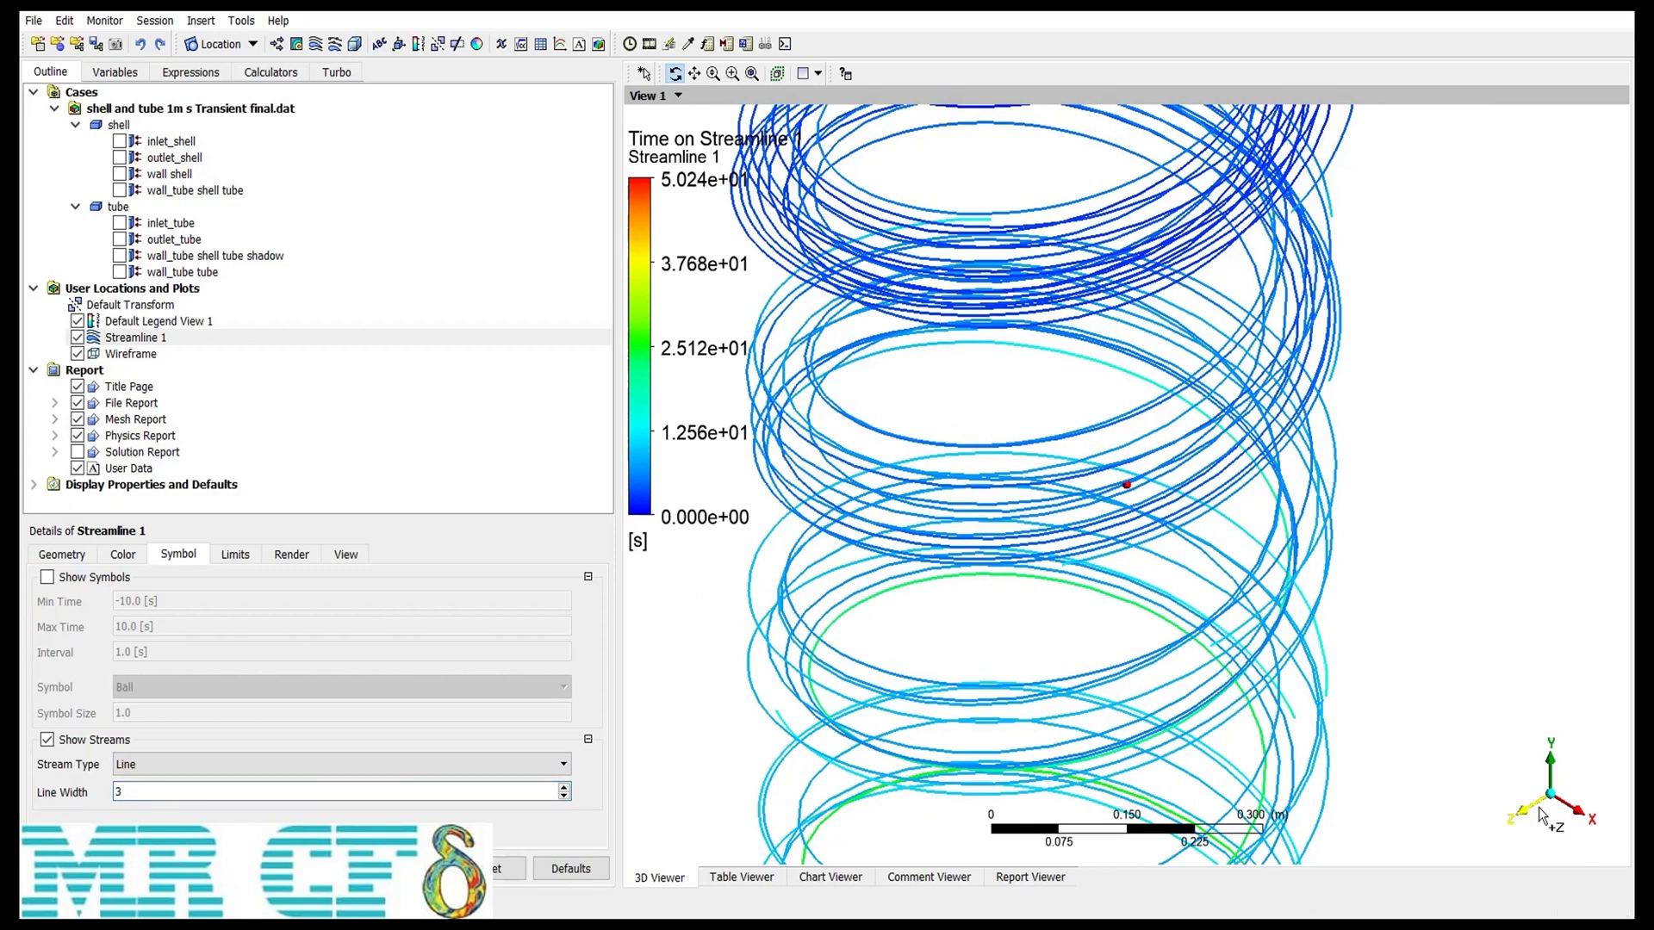
Step: Show ball symbols on the streamlines with Min Time 0 s, Max Time 25 s and an interval of 5 s
click(74, 581)
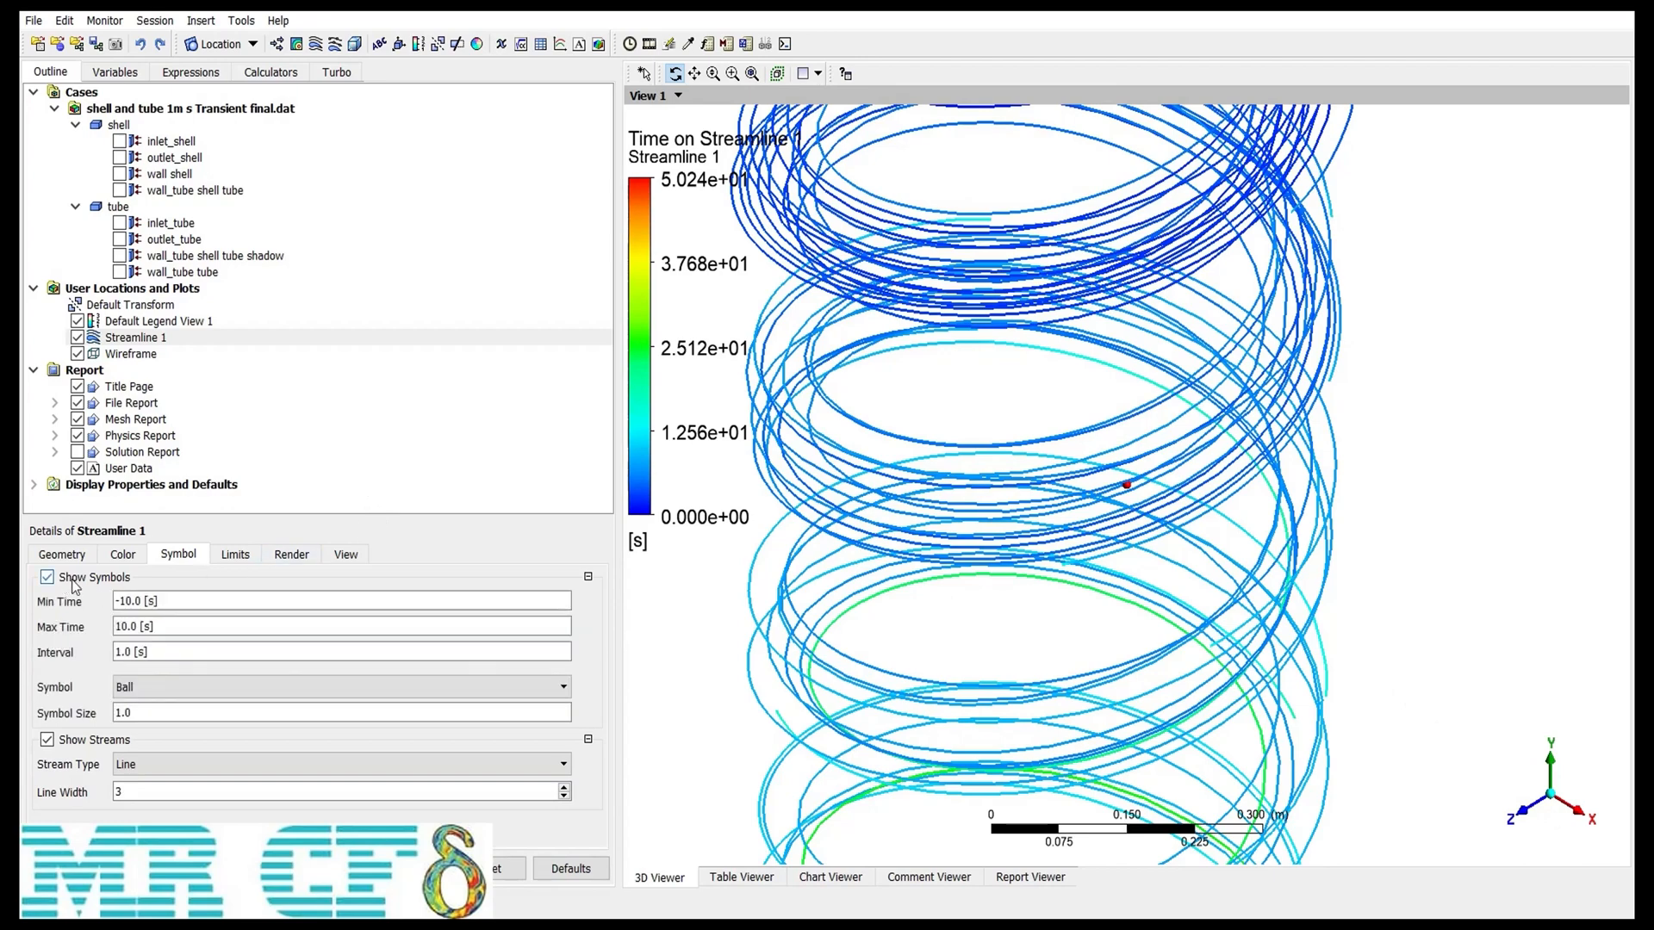
click(1551, 801)
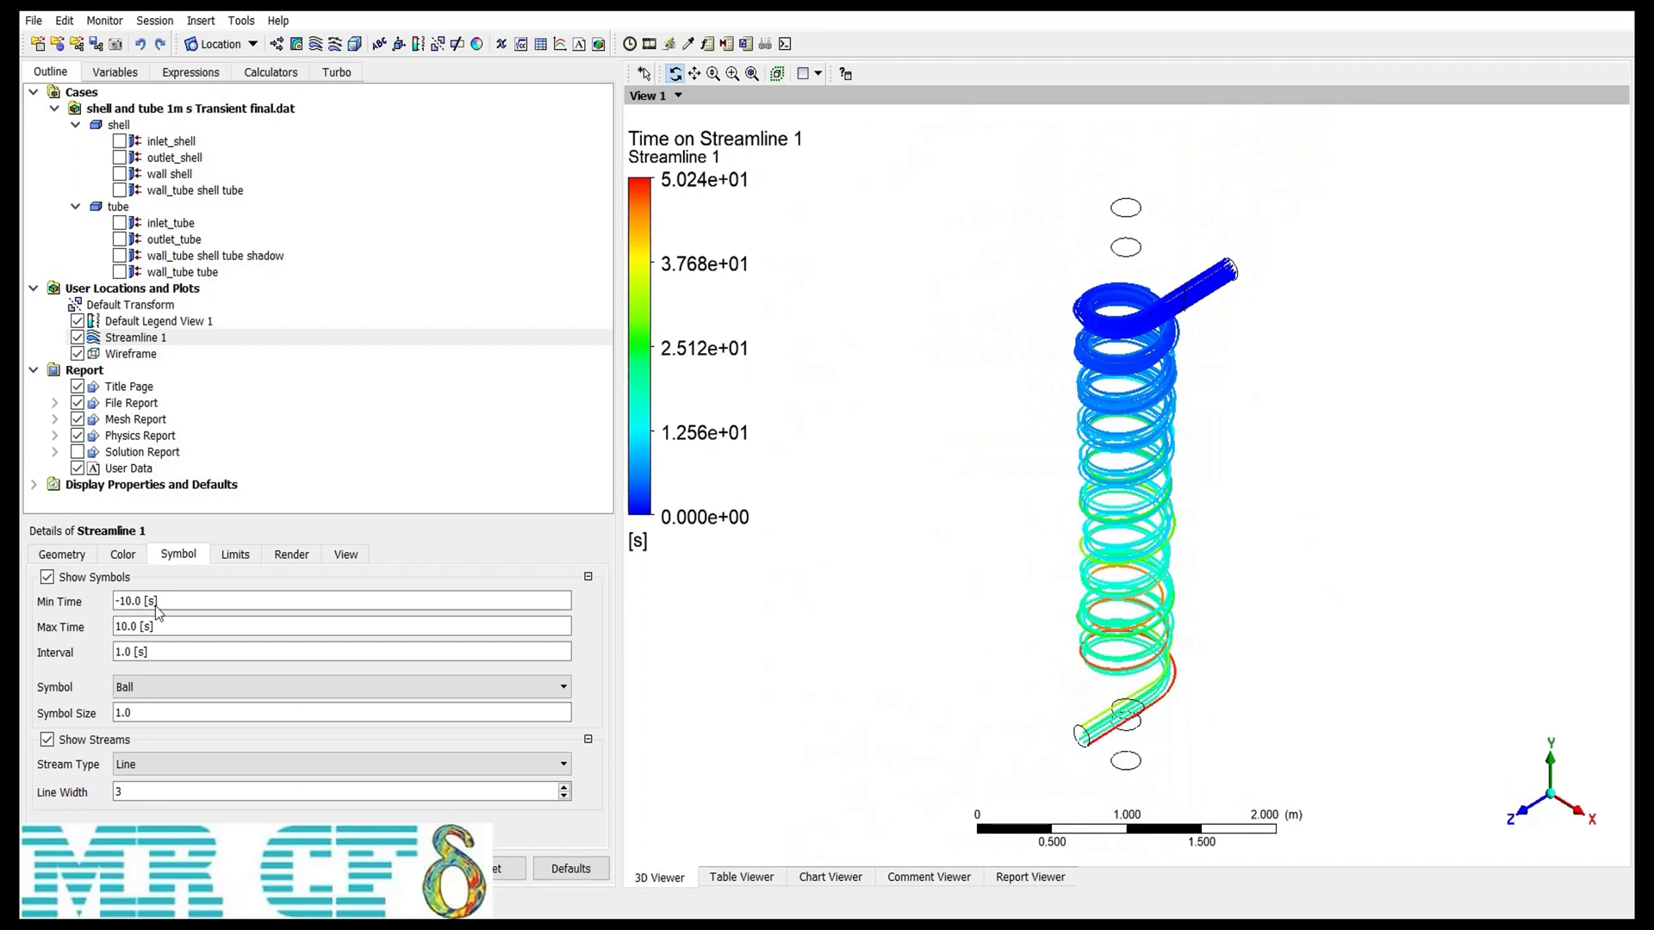
drag(131, 608, 85, 611)
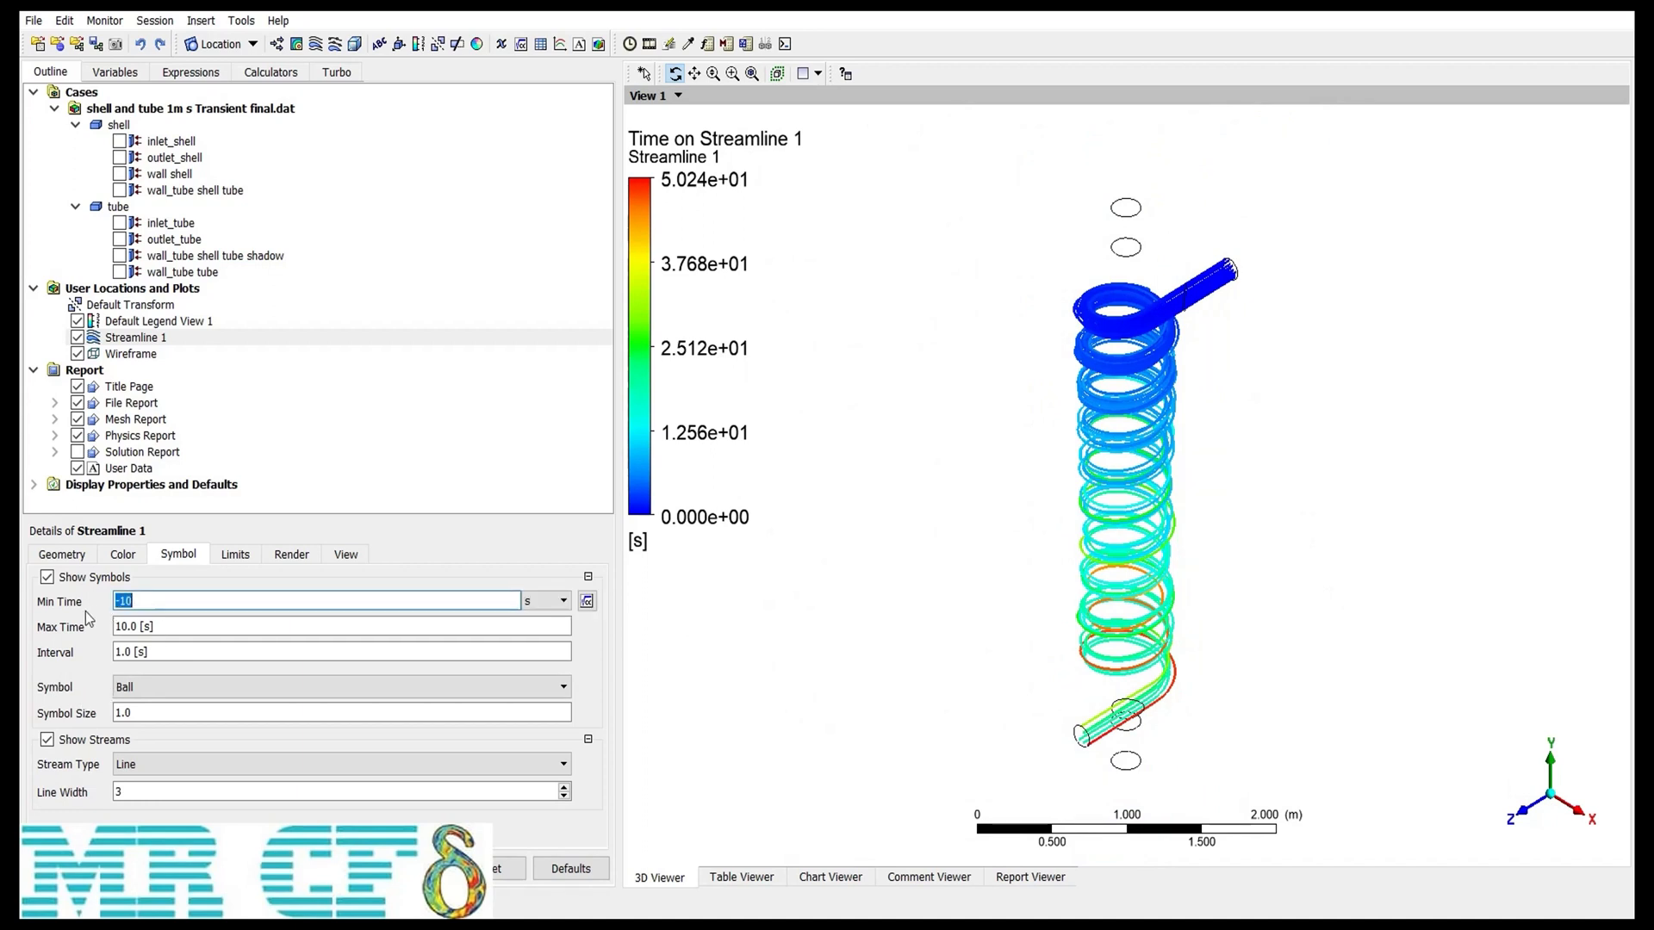
text(0 [s)
click(168, 627)
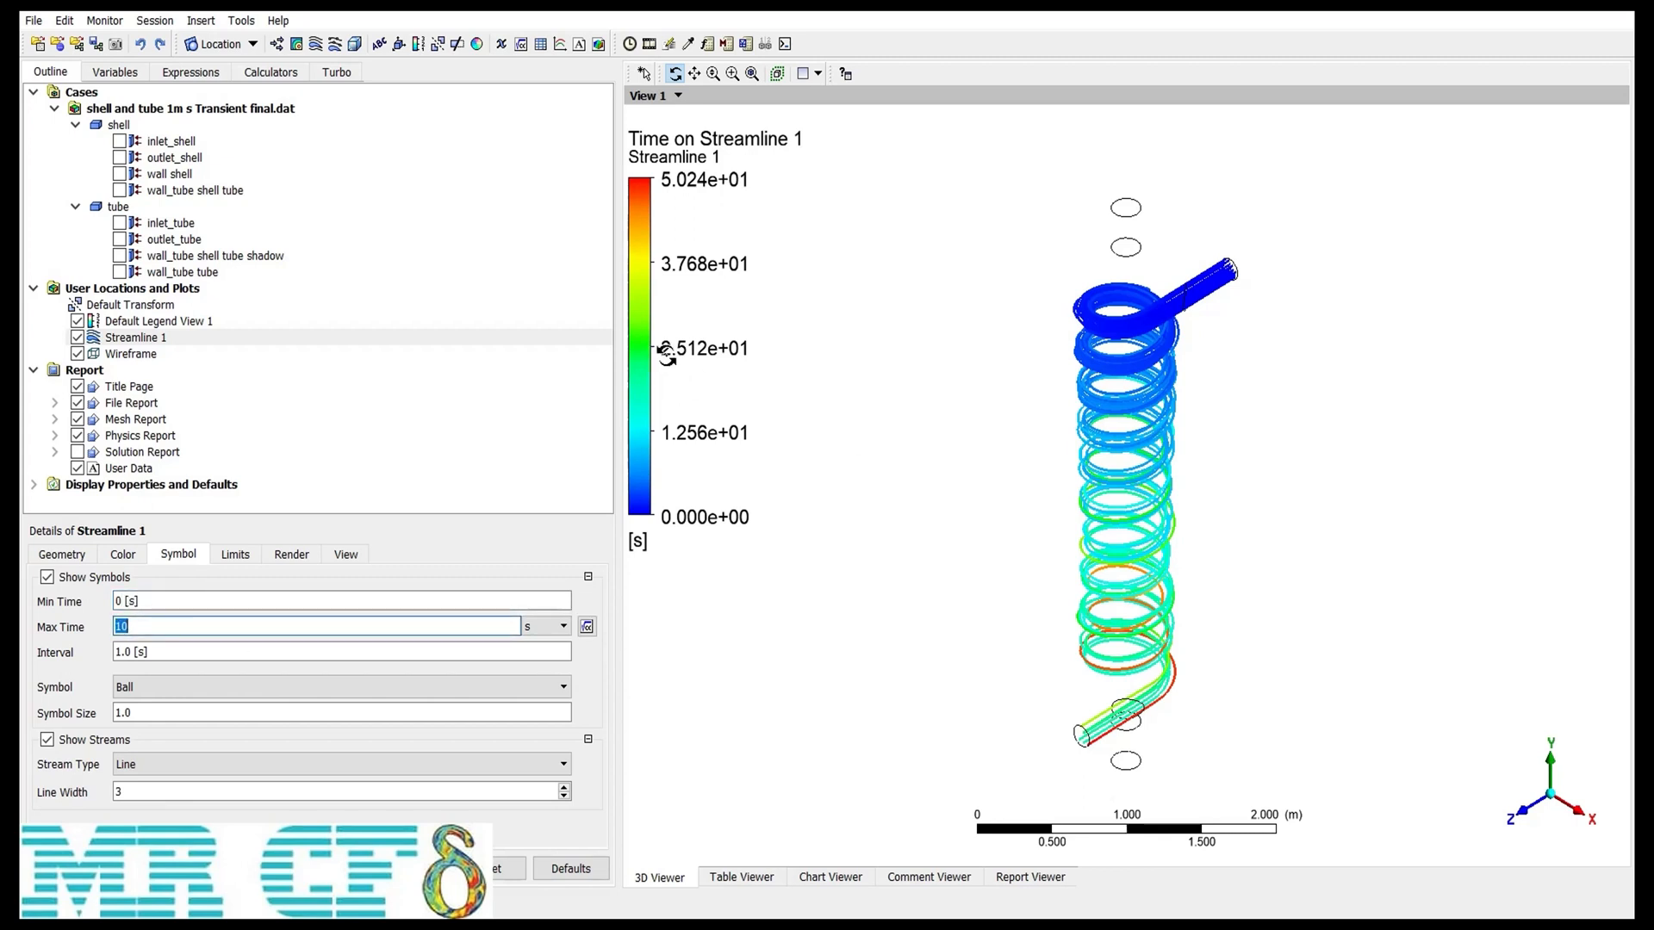
text(25)
key(Return)
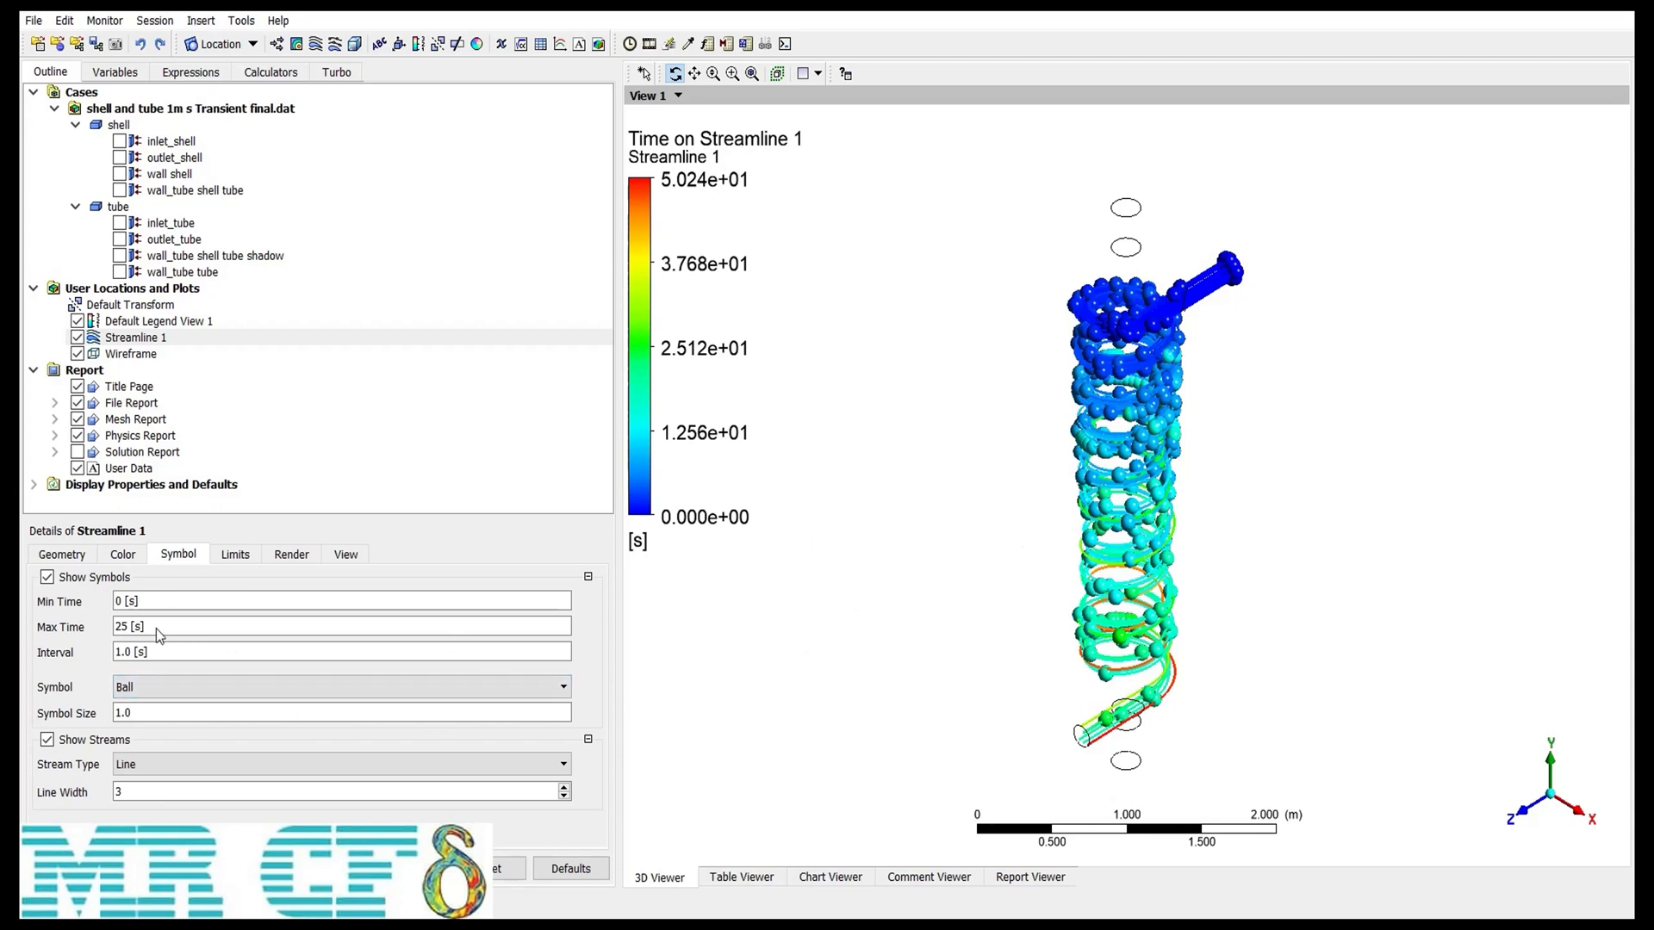
click(158, 657)
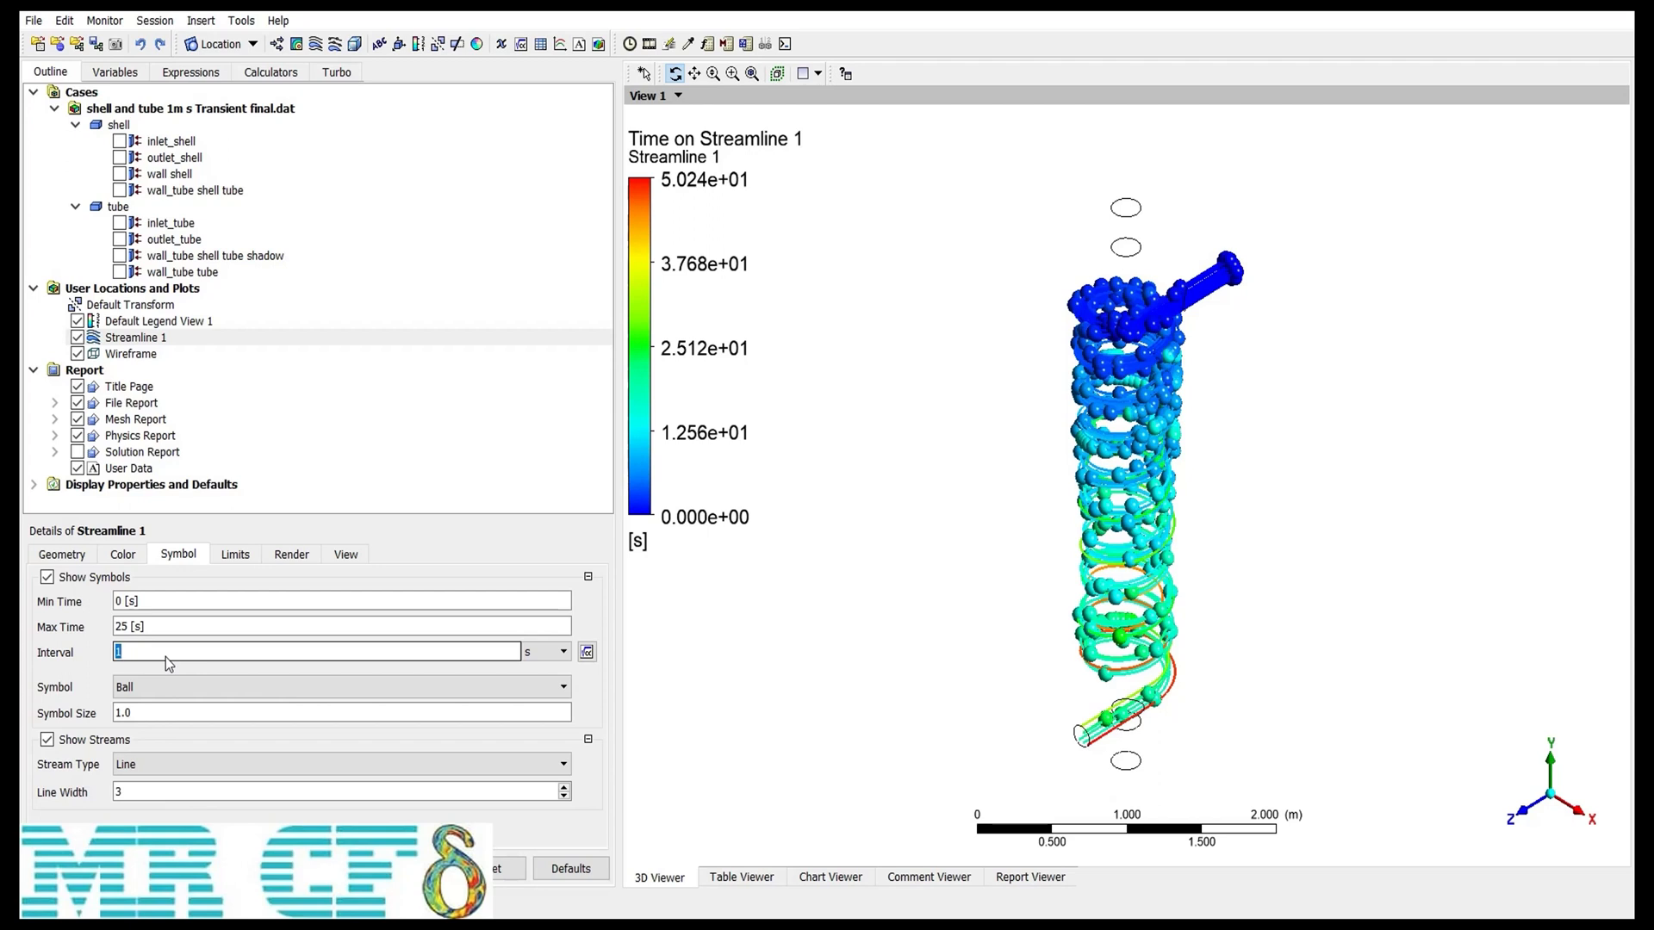
text(5)
key(Return)
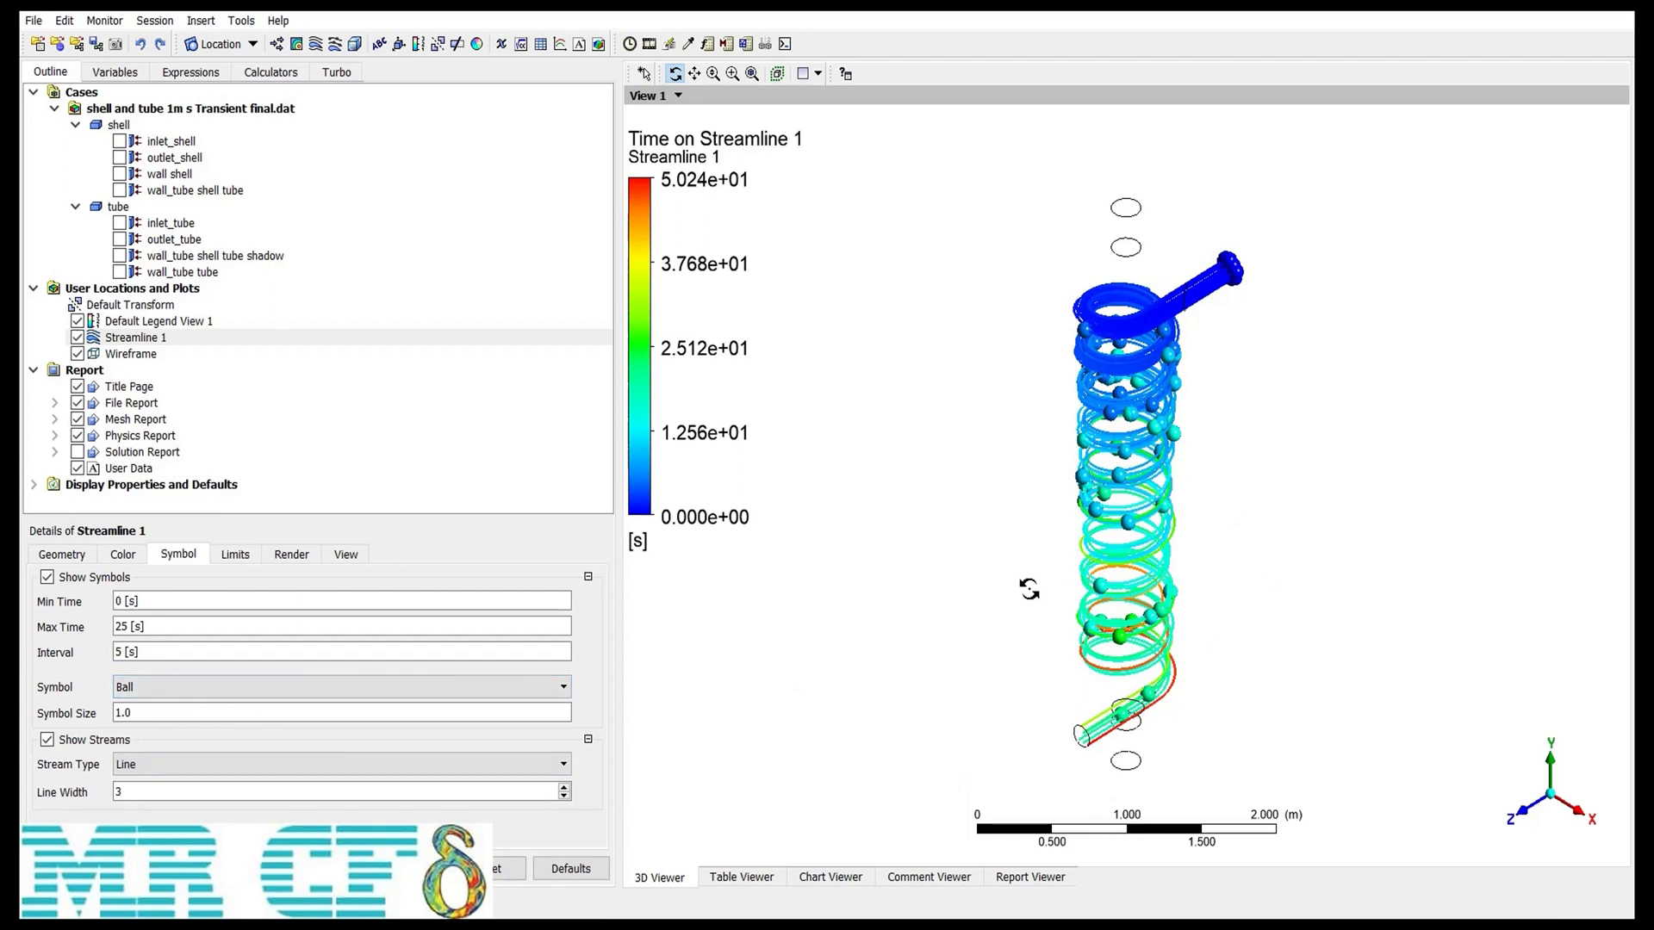
Step: Hide the streamline symbols and set the streamline Max Time limit to 15 s
click(47, 577)
click(244, 560)
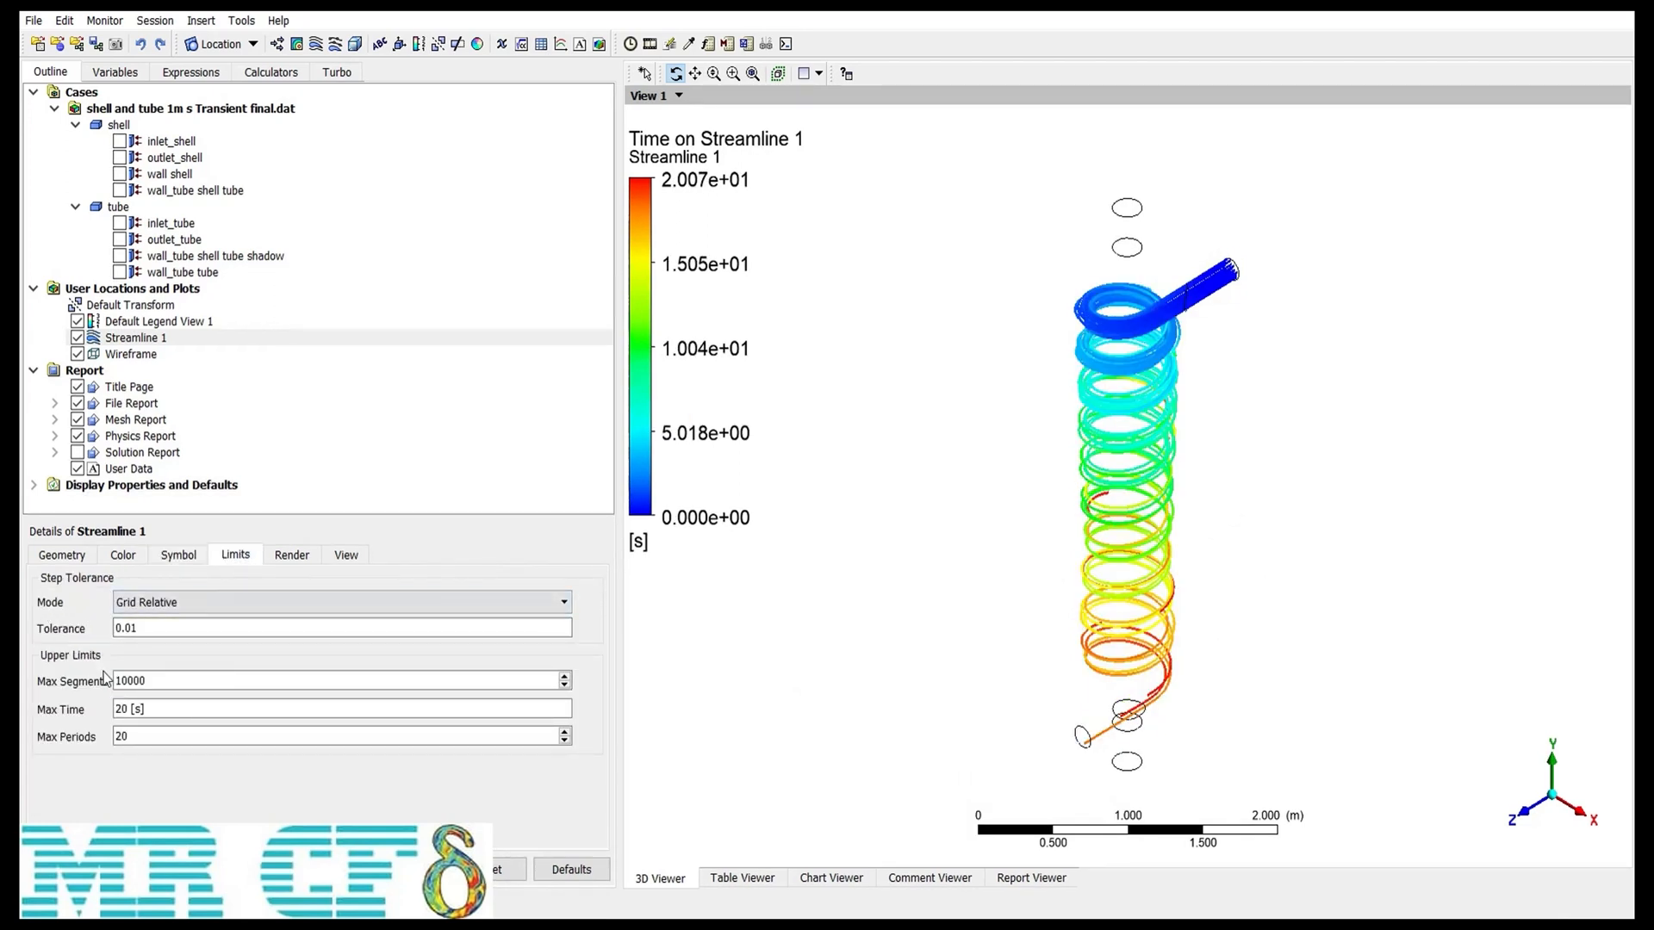
click(138, 712)
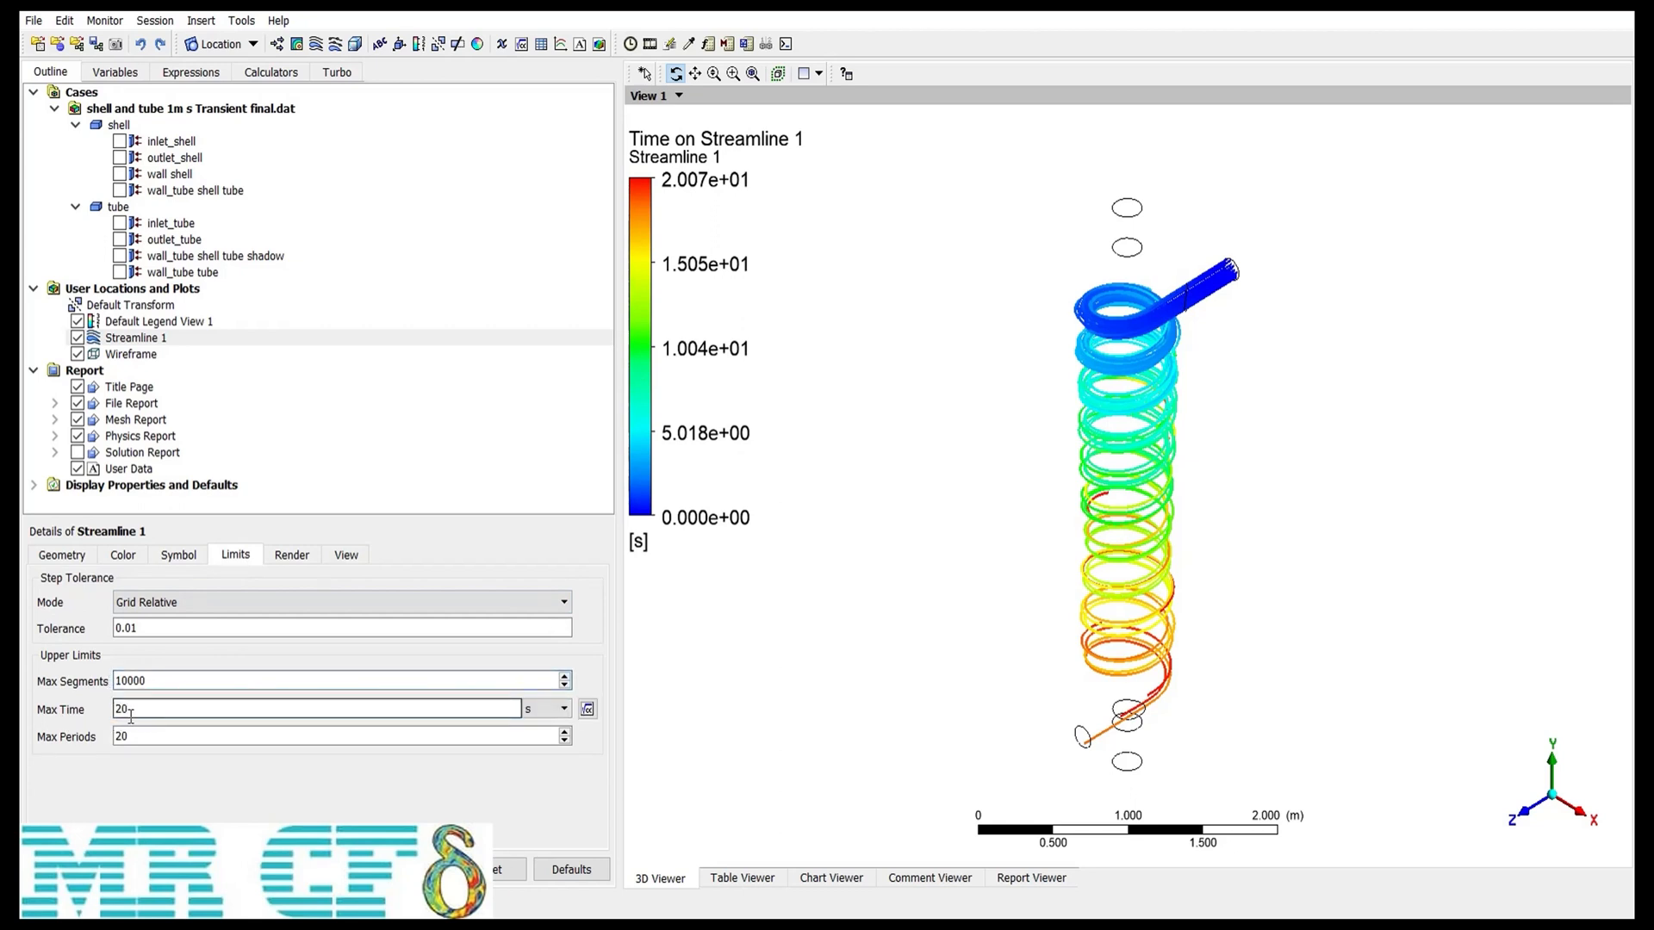
text(1)
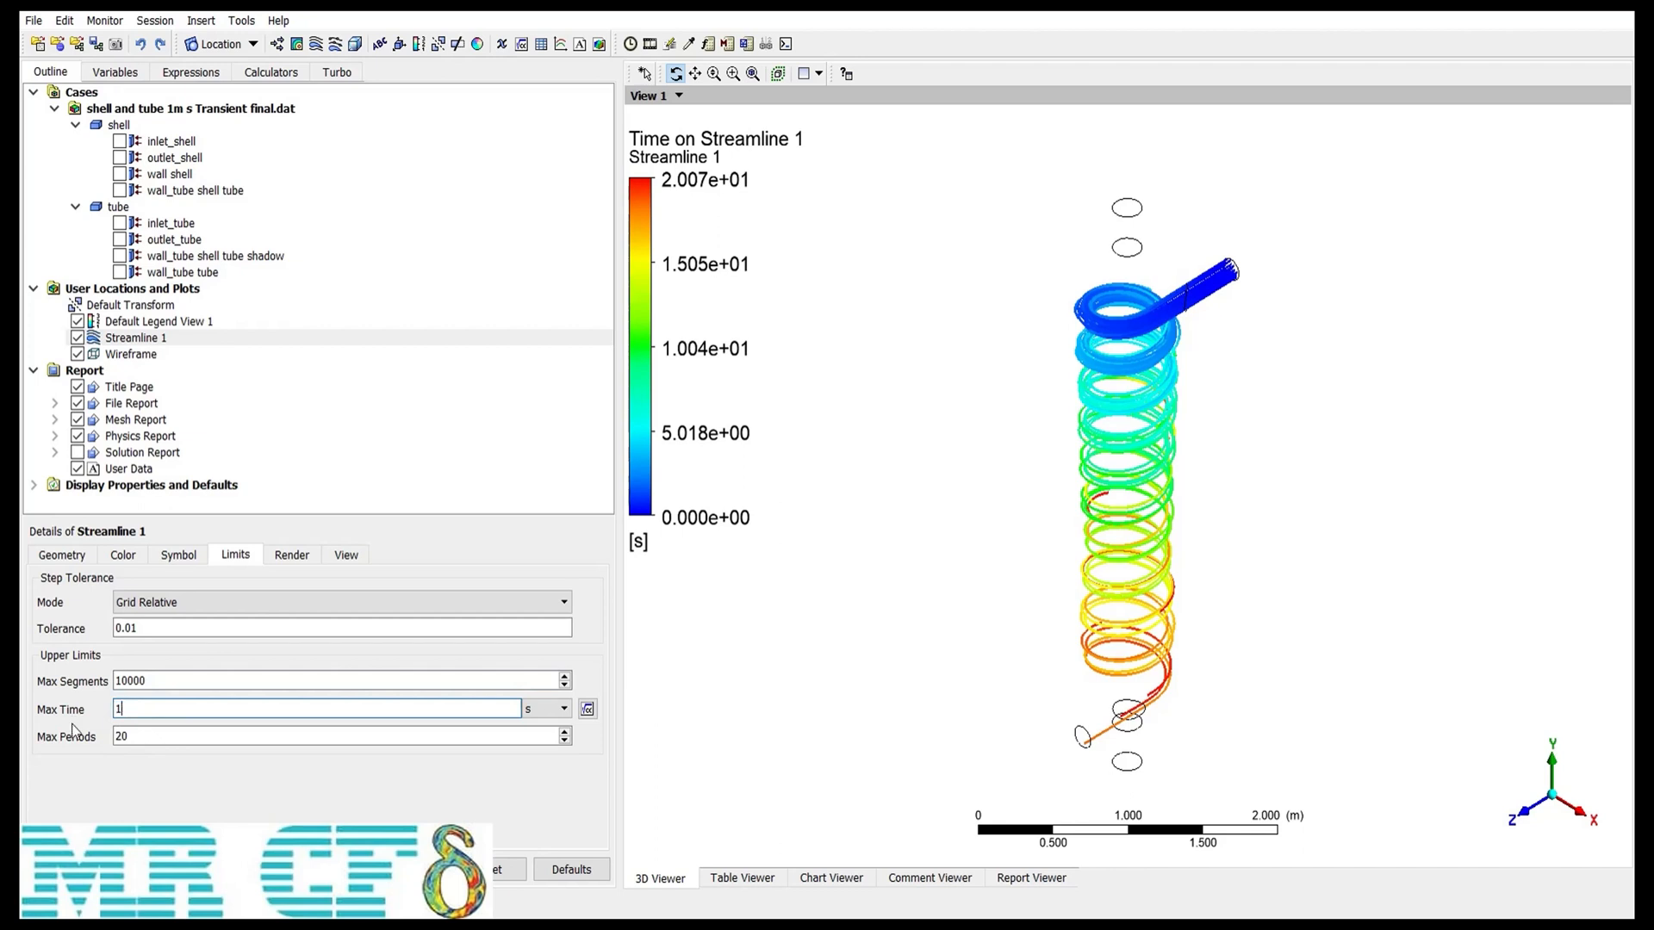
text(5)
key(Return)
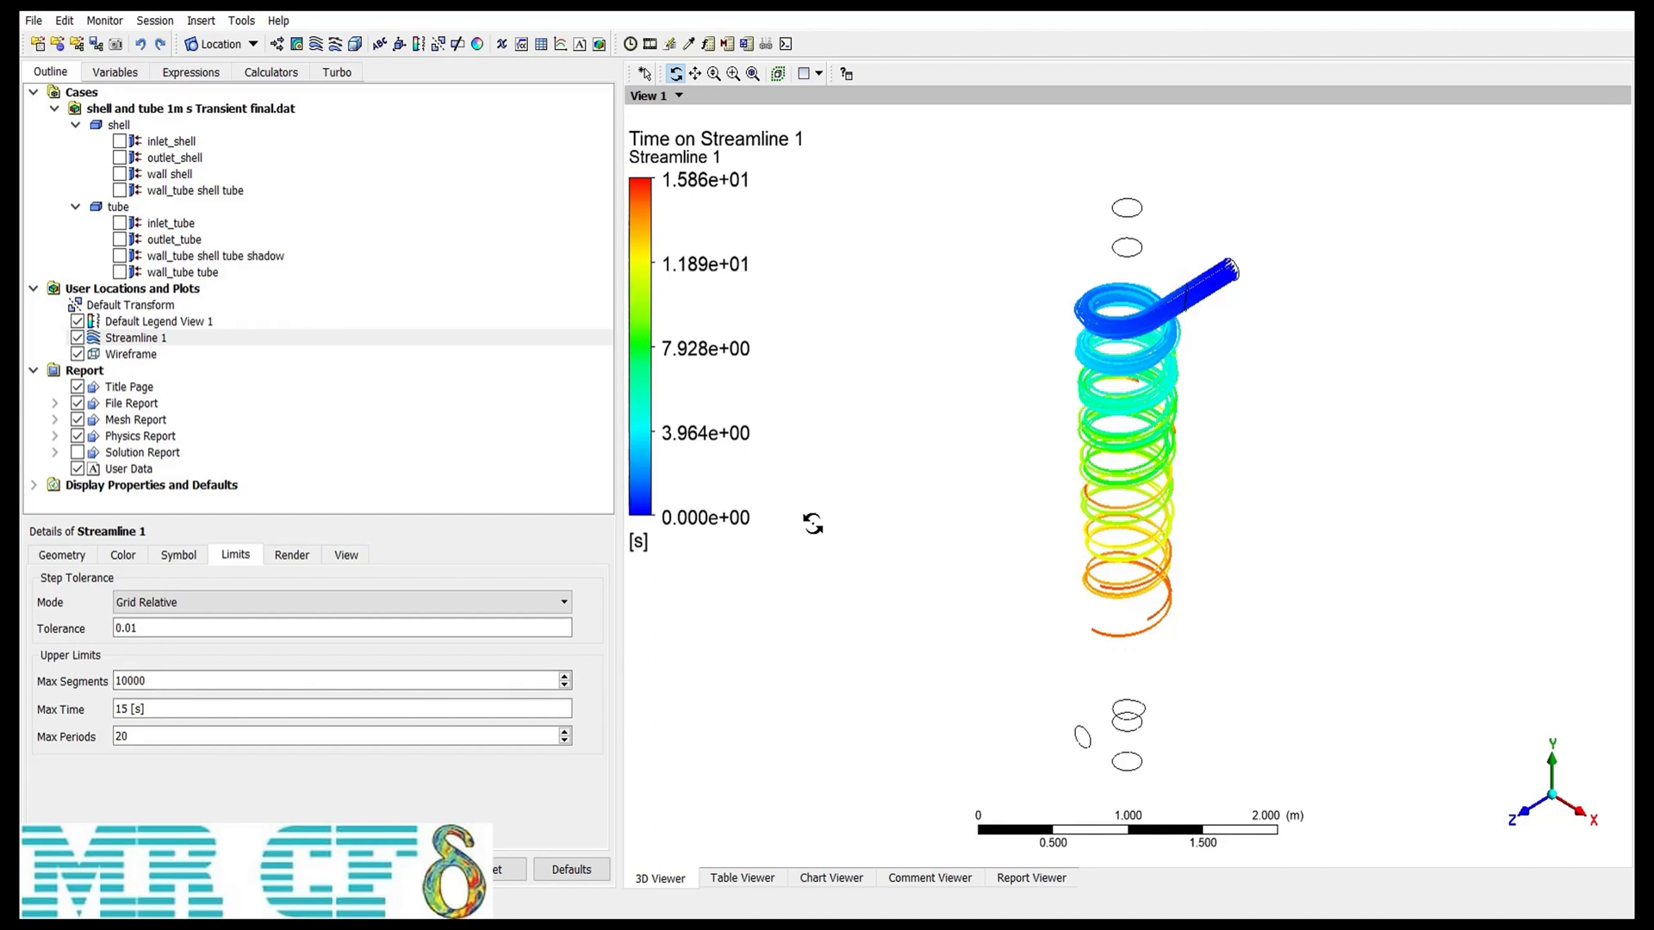
Step: Try Max Segments limits of 10 and 100, then restore 10000 and apply
click(178, 554)
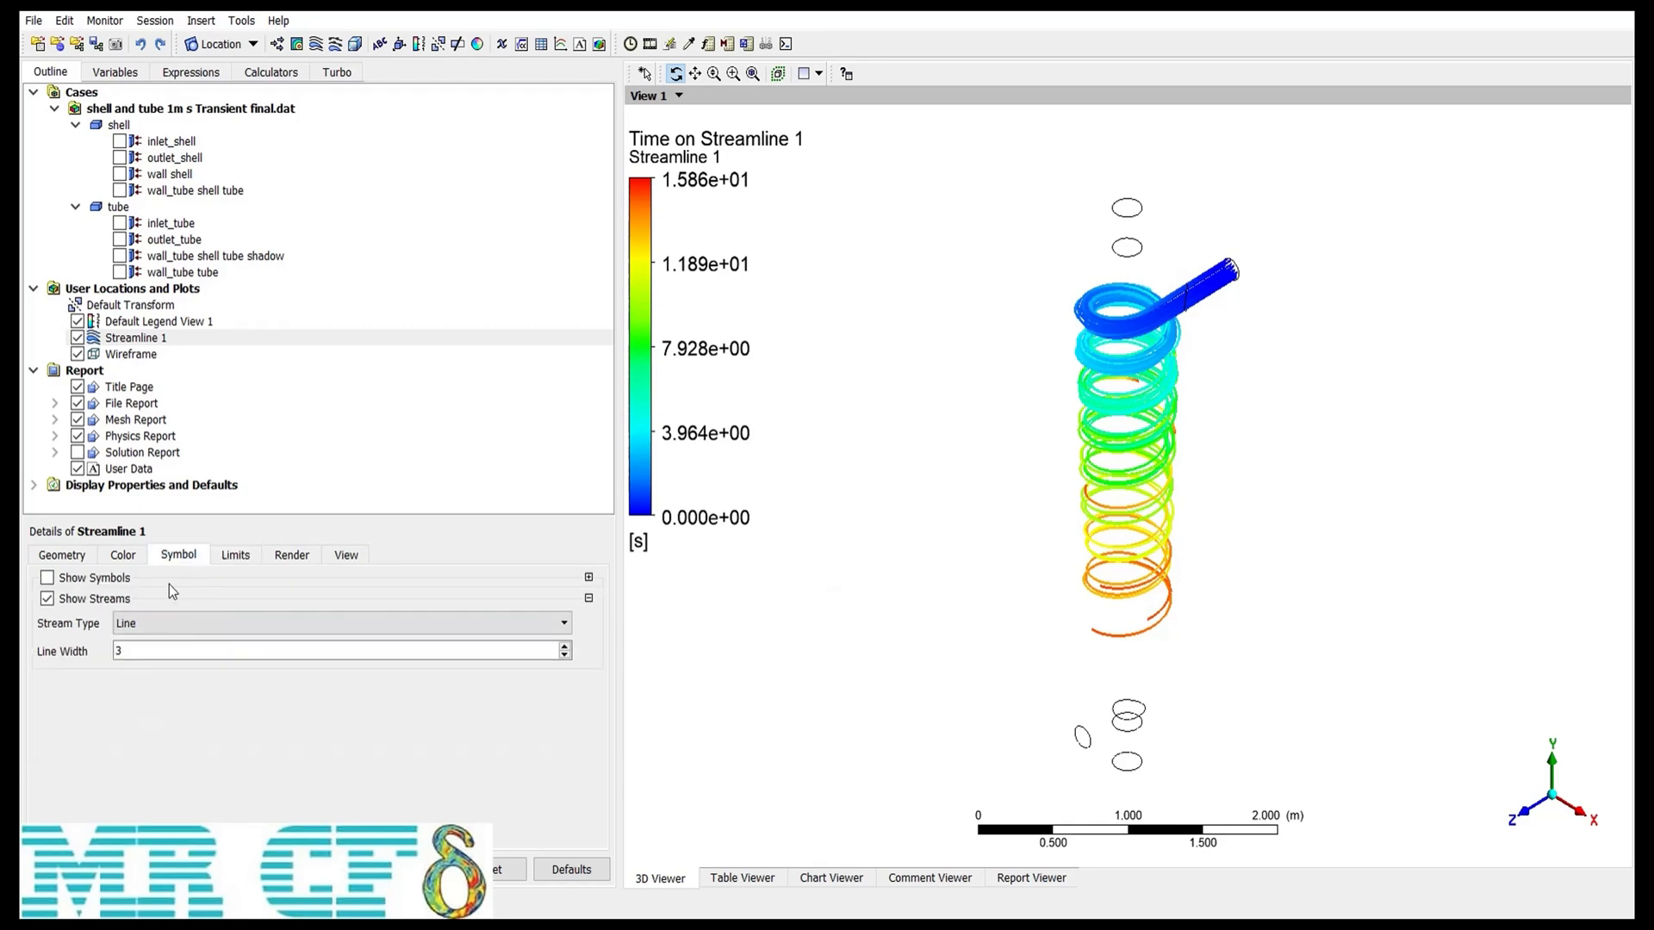
click(235, 555)
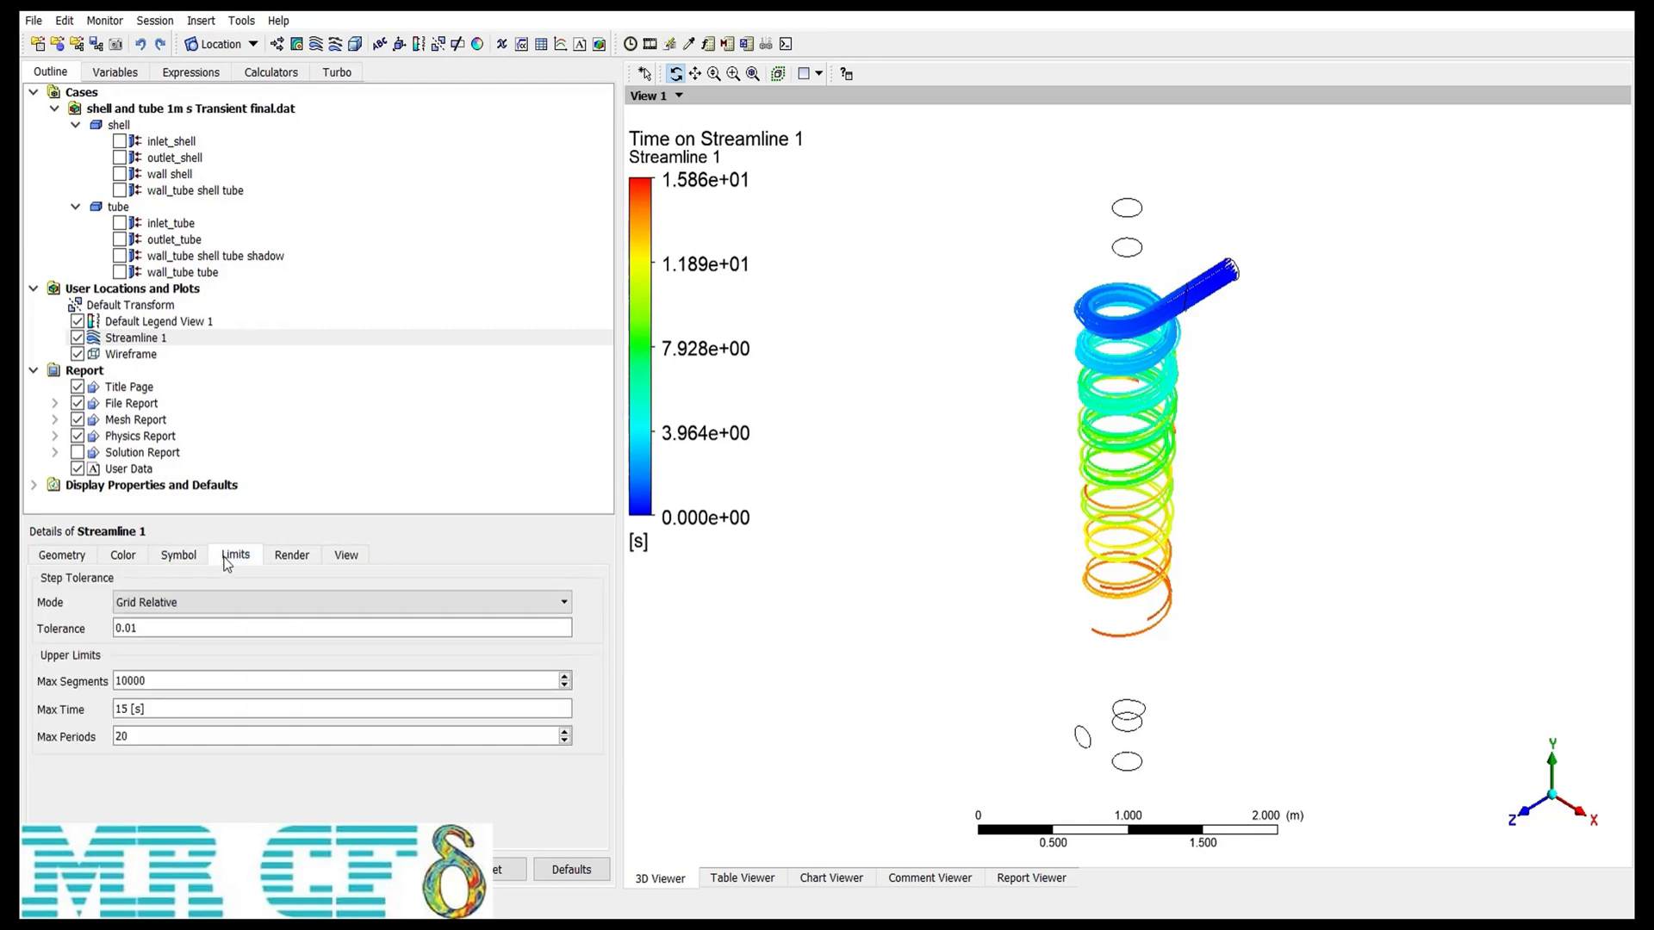
right_drag(1019, 384, 1266, 554)
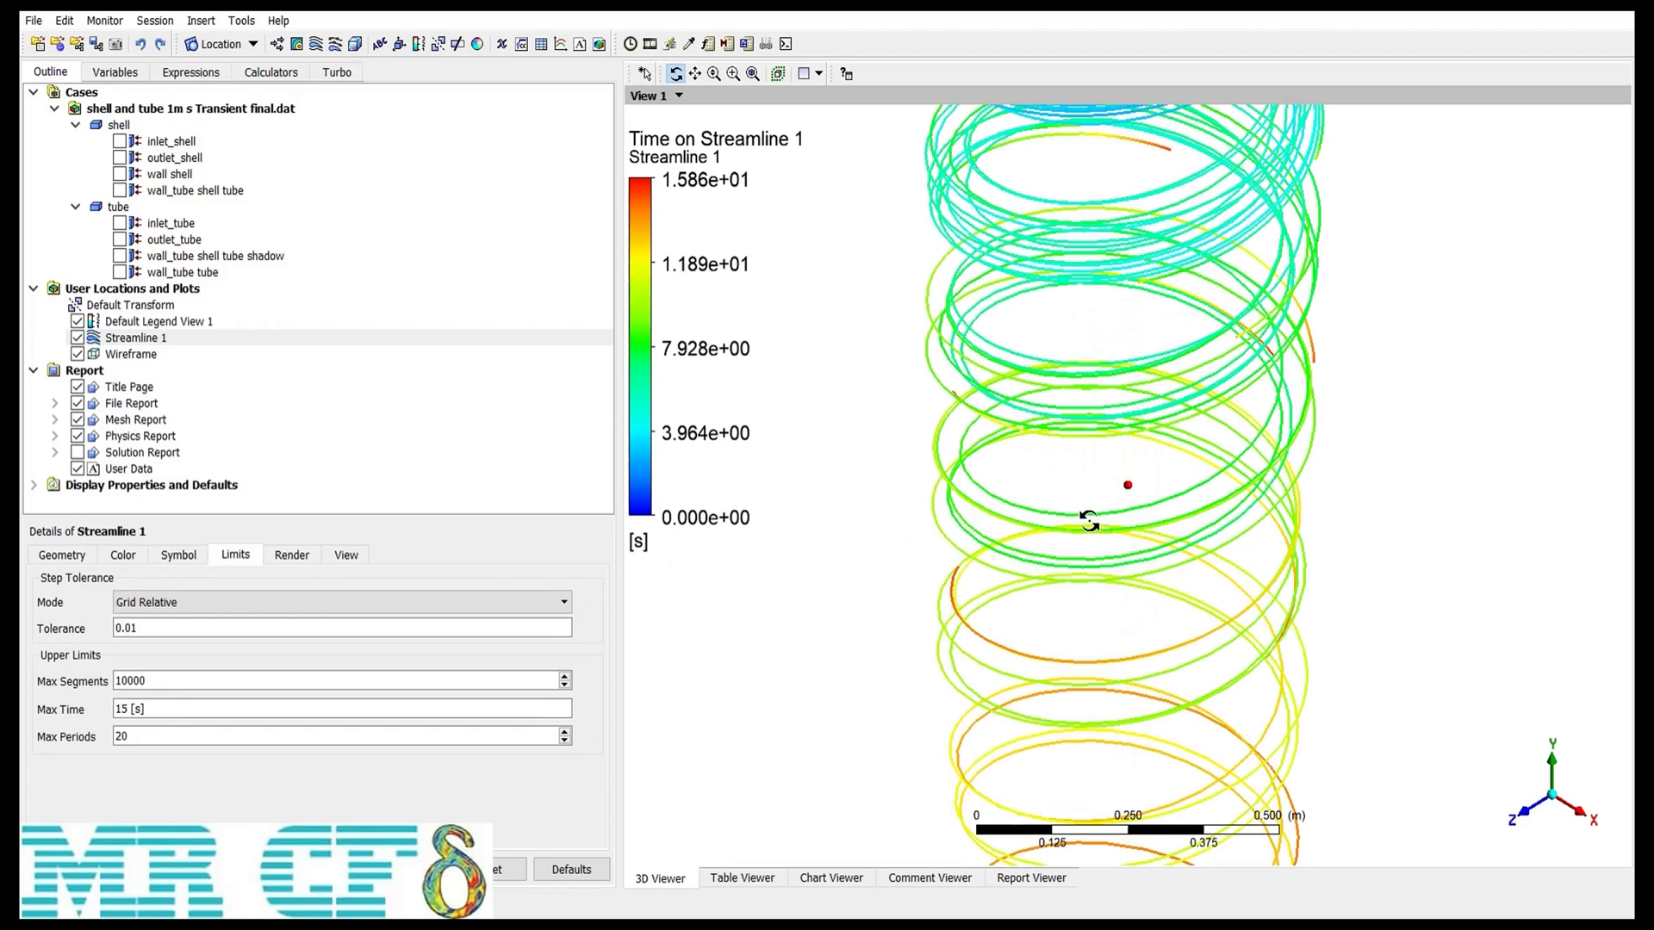
click(717, 75)
drag(1141, 477, 1143, 558)
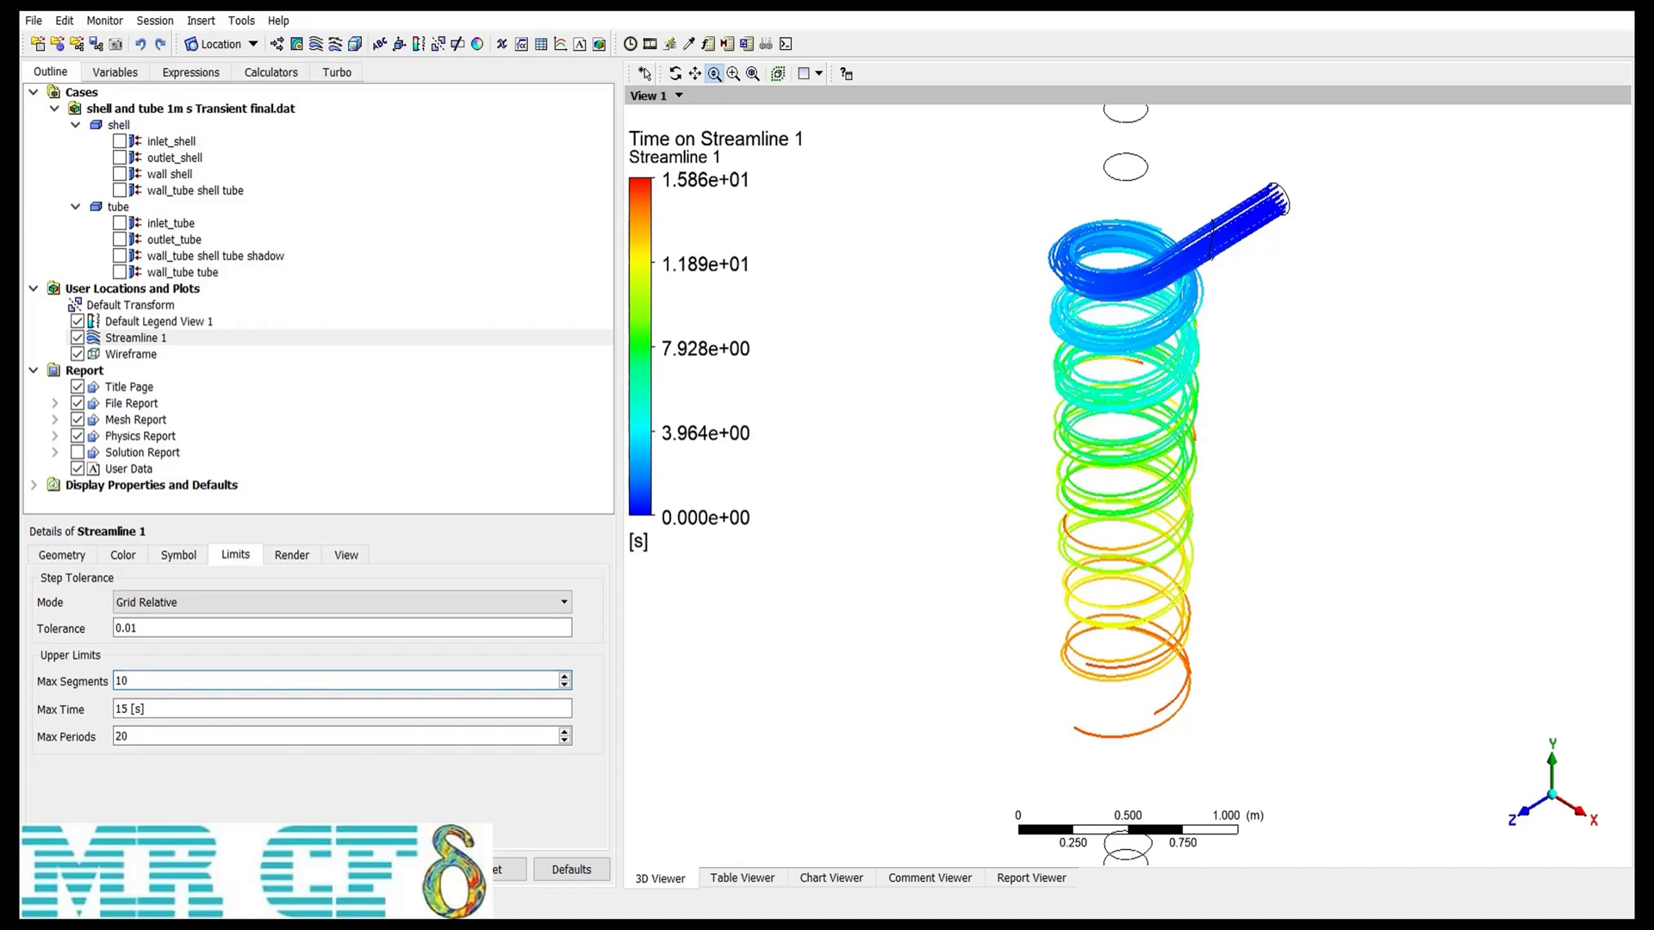
key(Return)
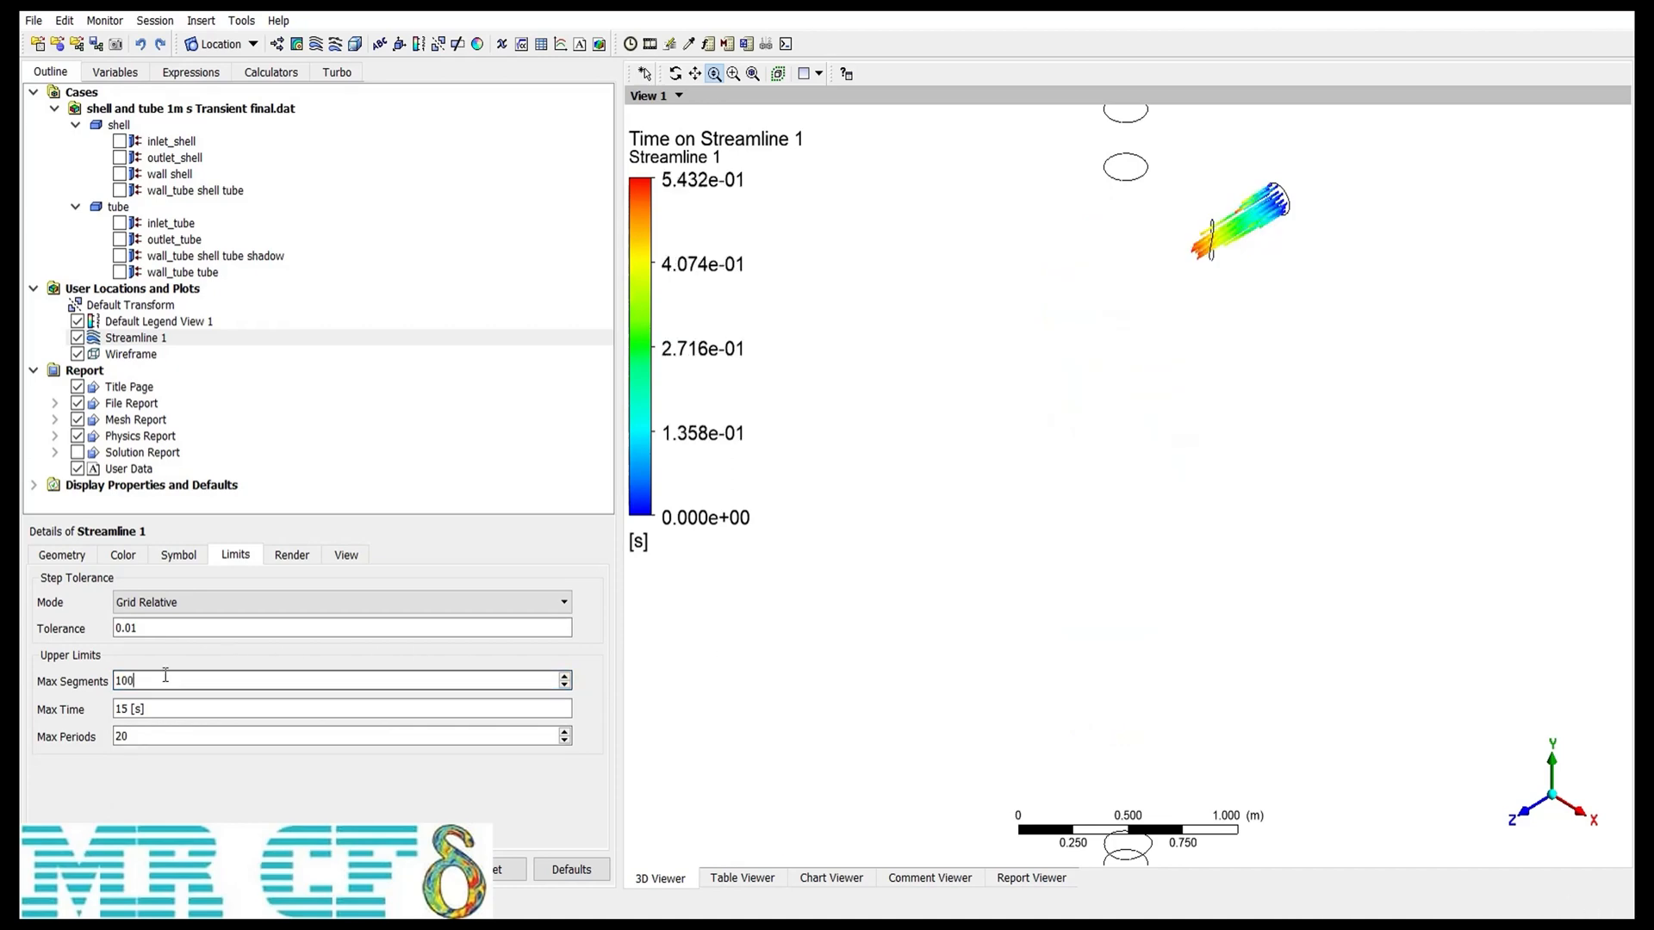
key(Return)
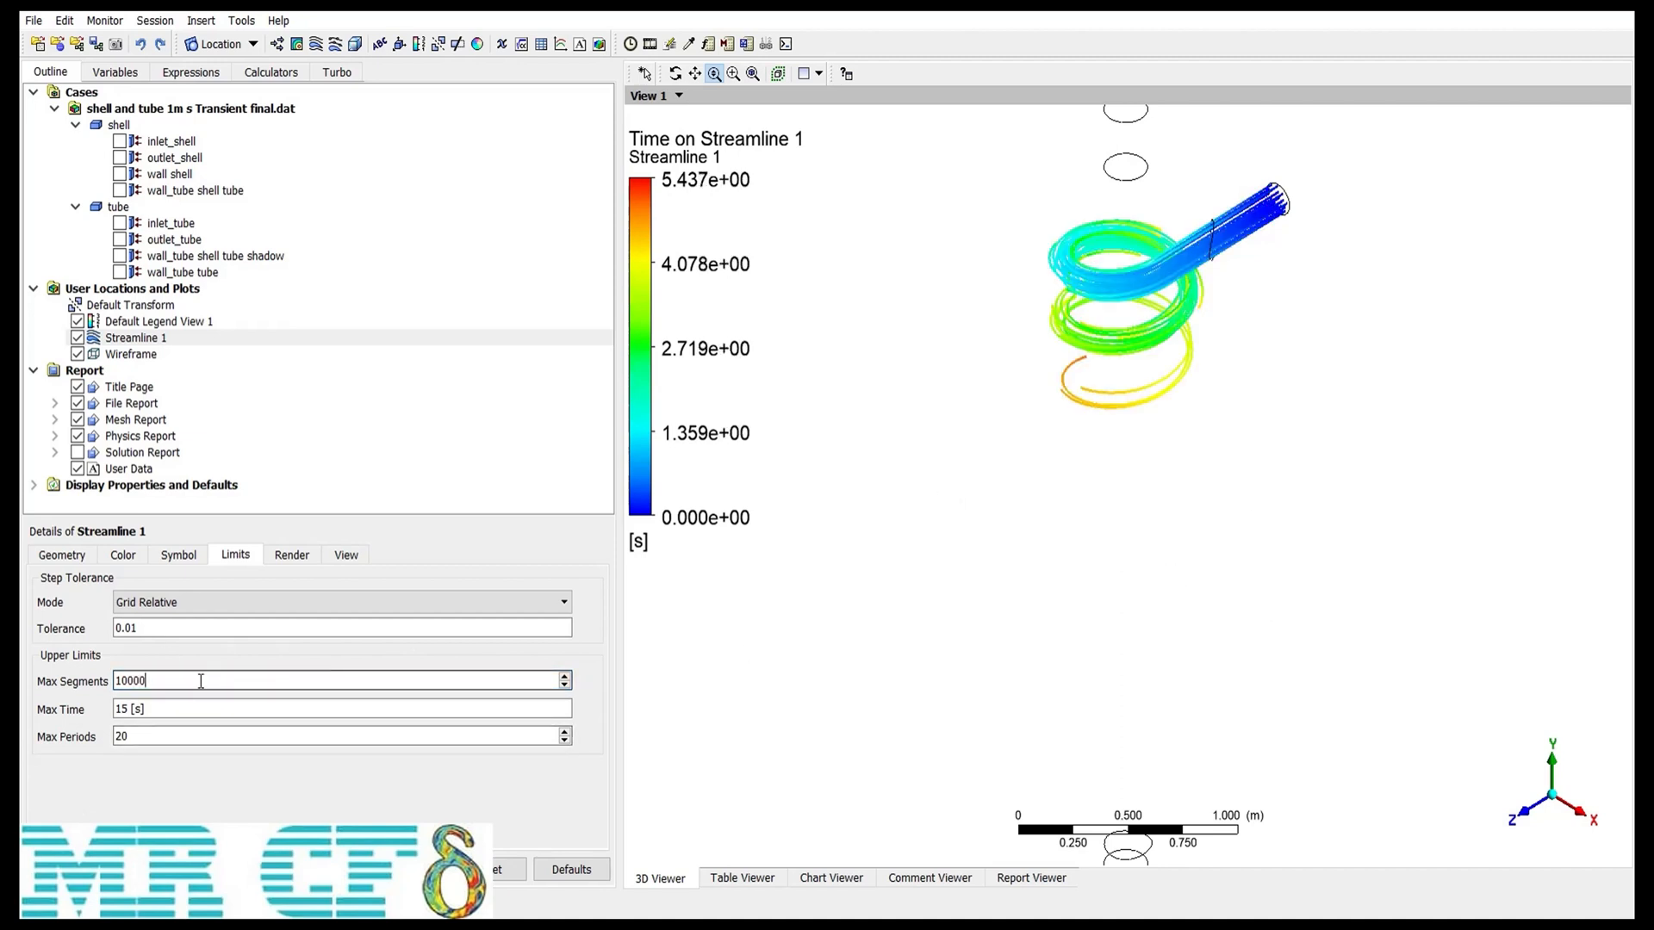
click(67, 870)
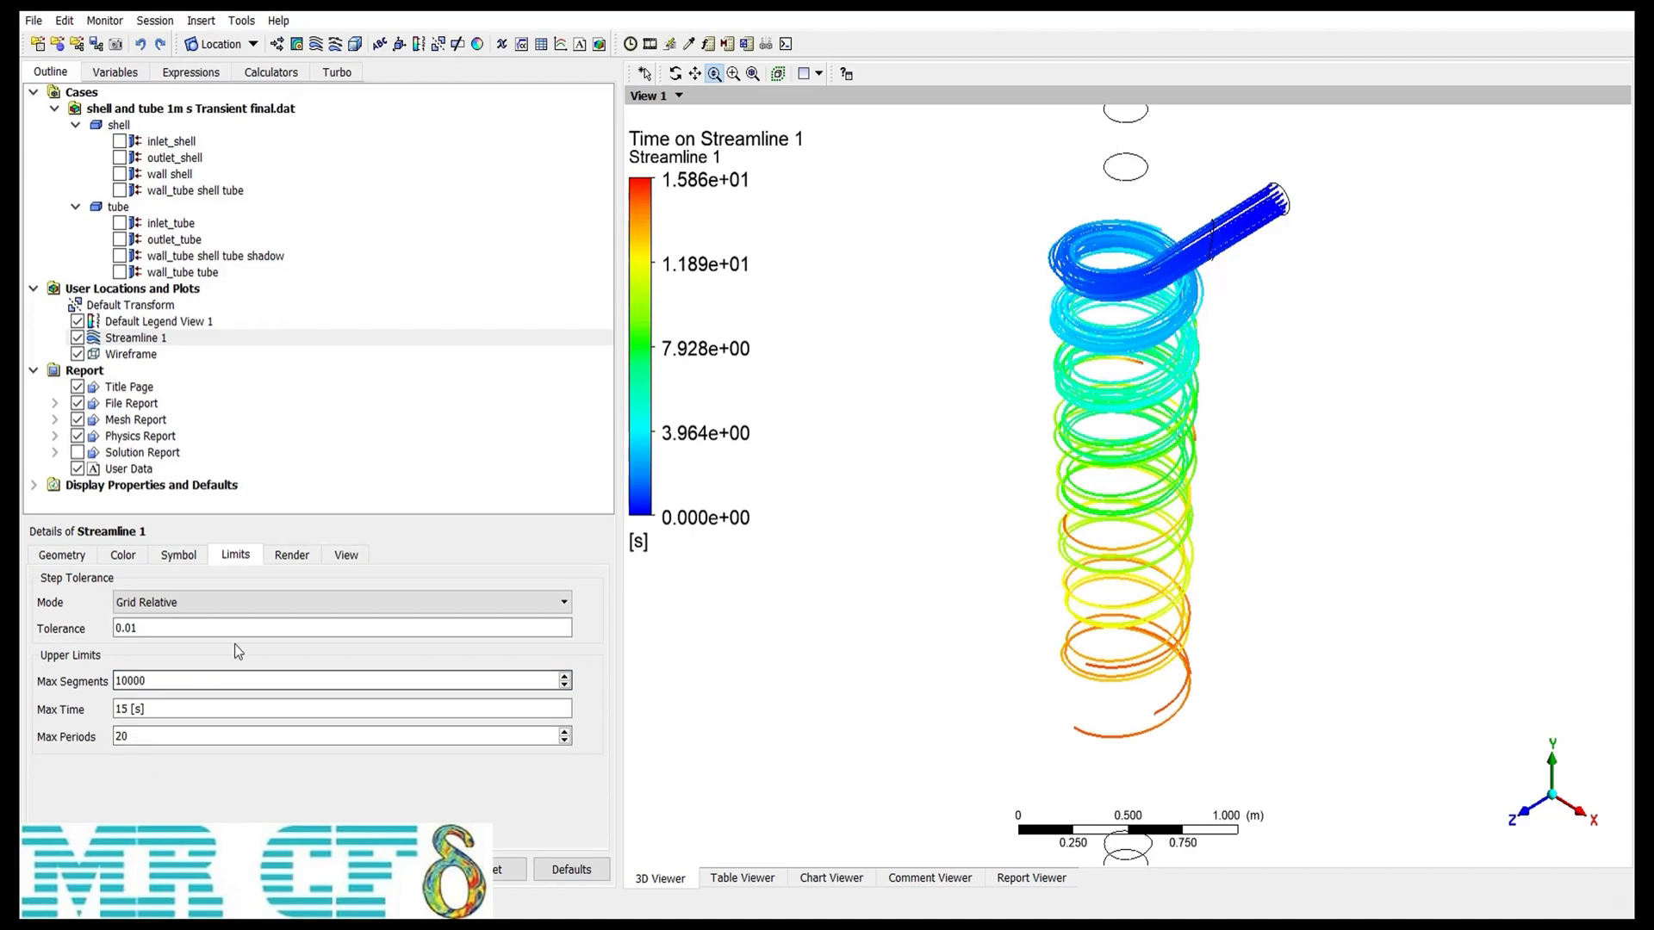
click(291, 556)
click(355, 557)
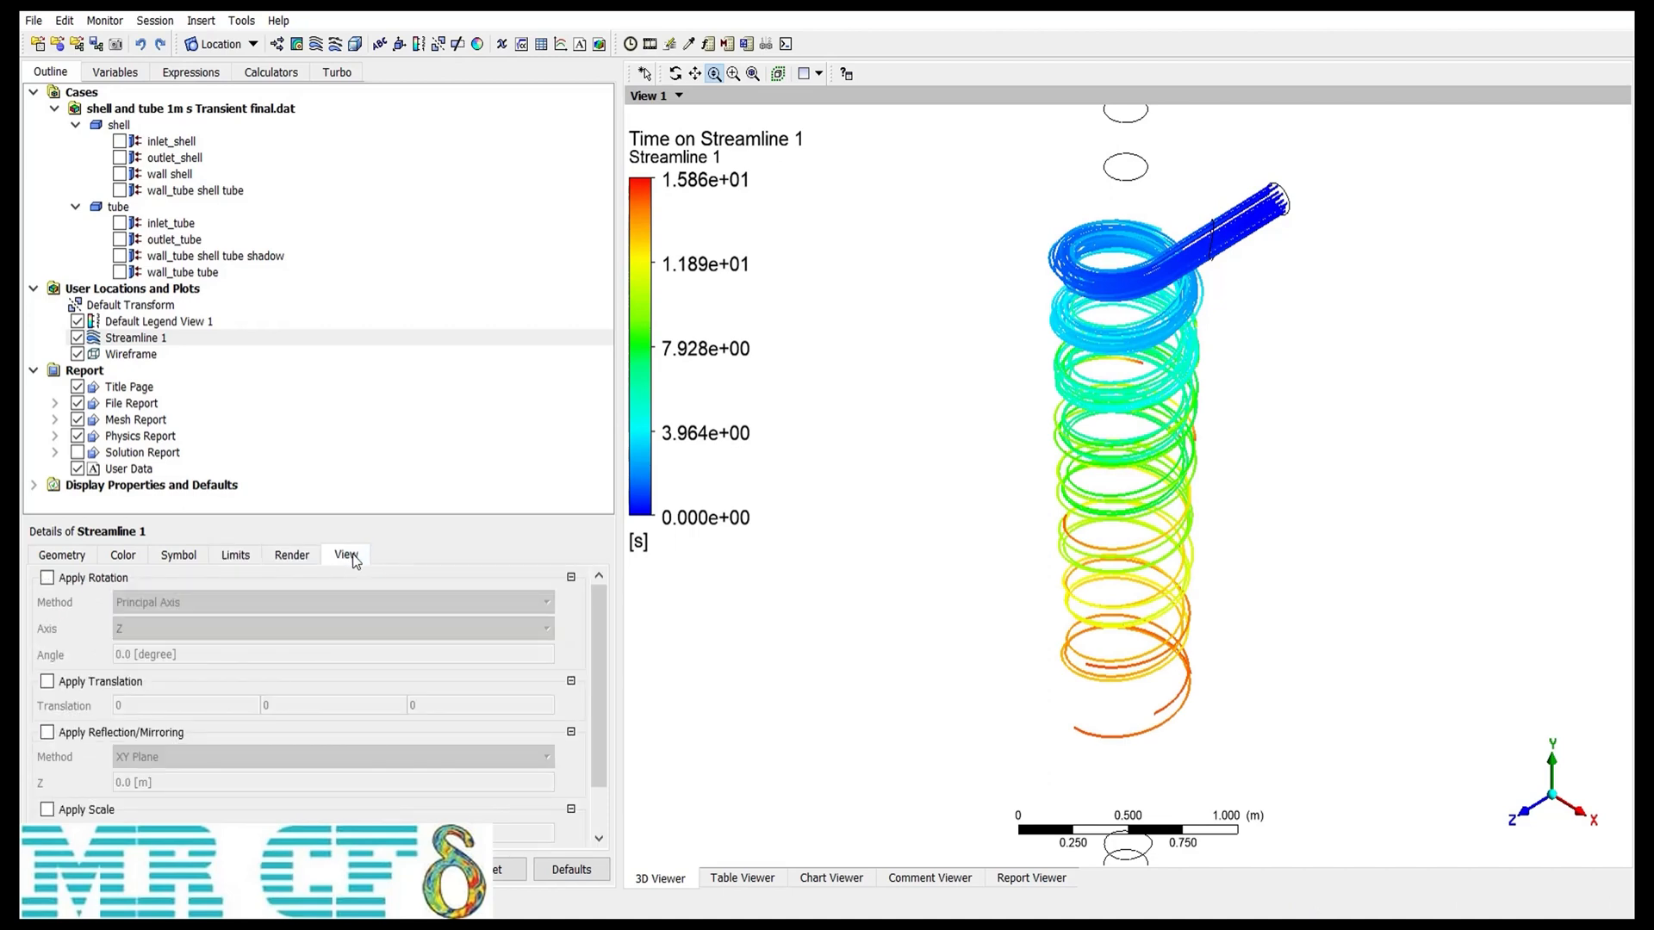
click(291, 556)
click(61, 562)
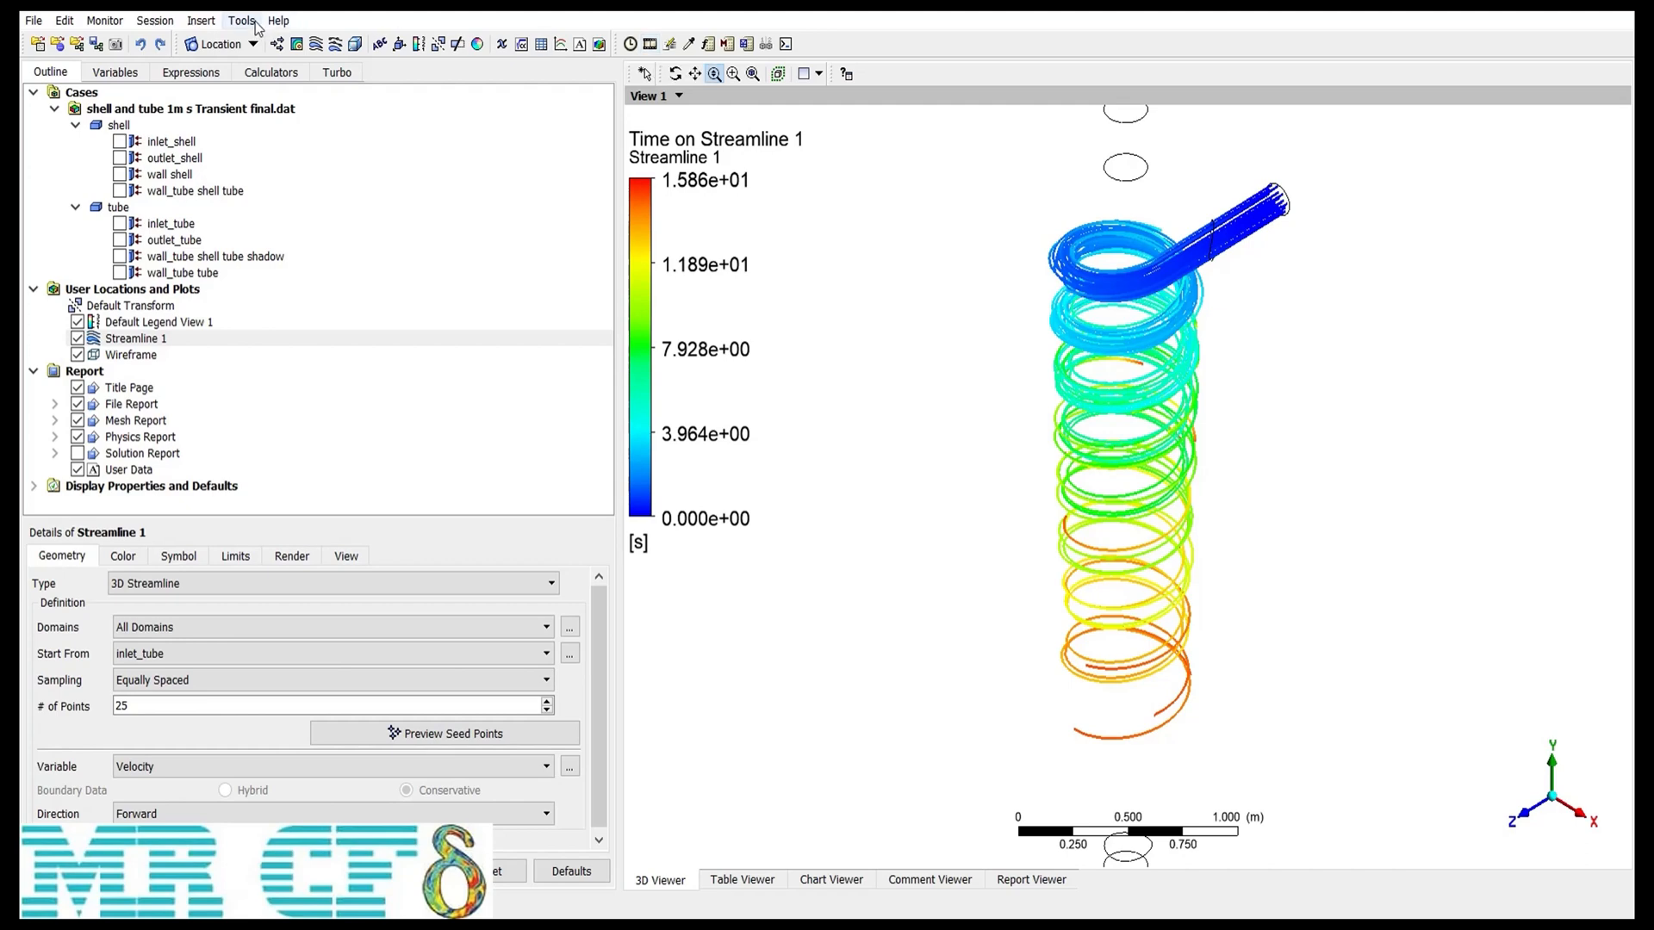
Step: Open the Animation tool with Sweep Animation on Streamline 1 and set a slower animation speed
click(241, 21)
click(325, 71)
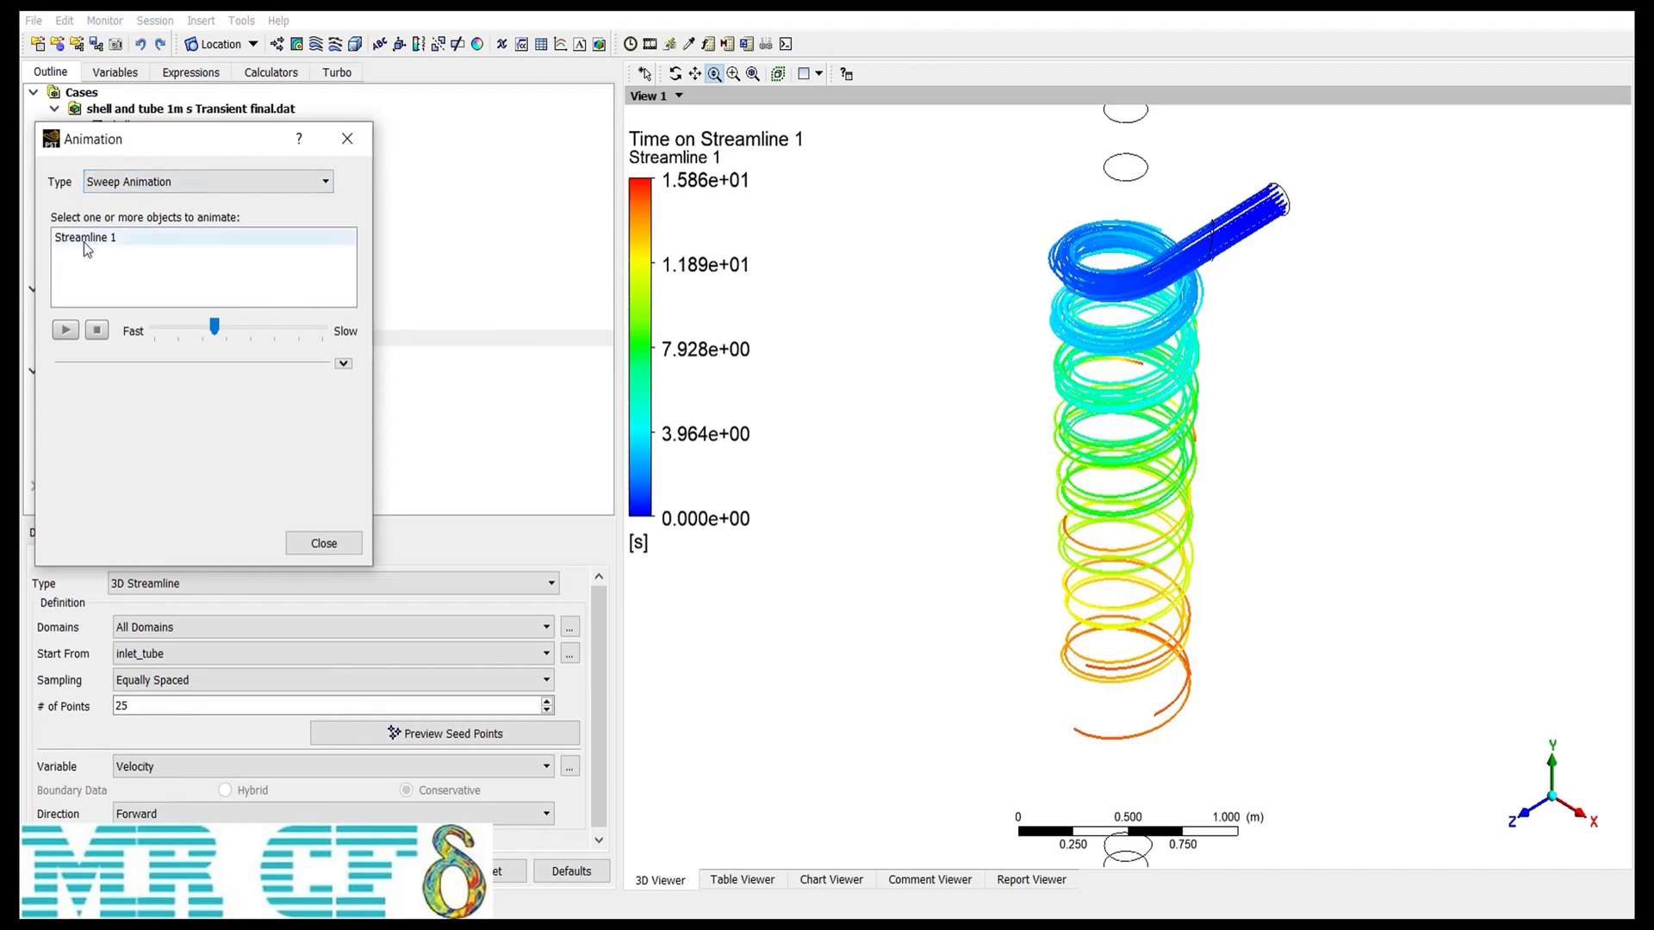
click(153, 235)
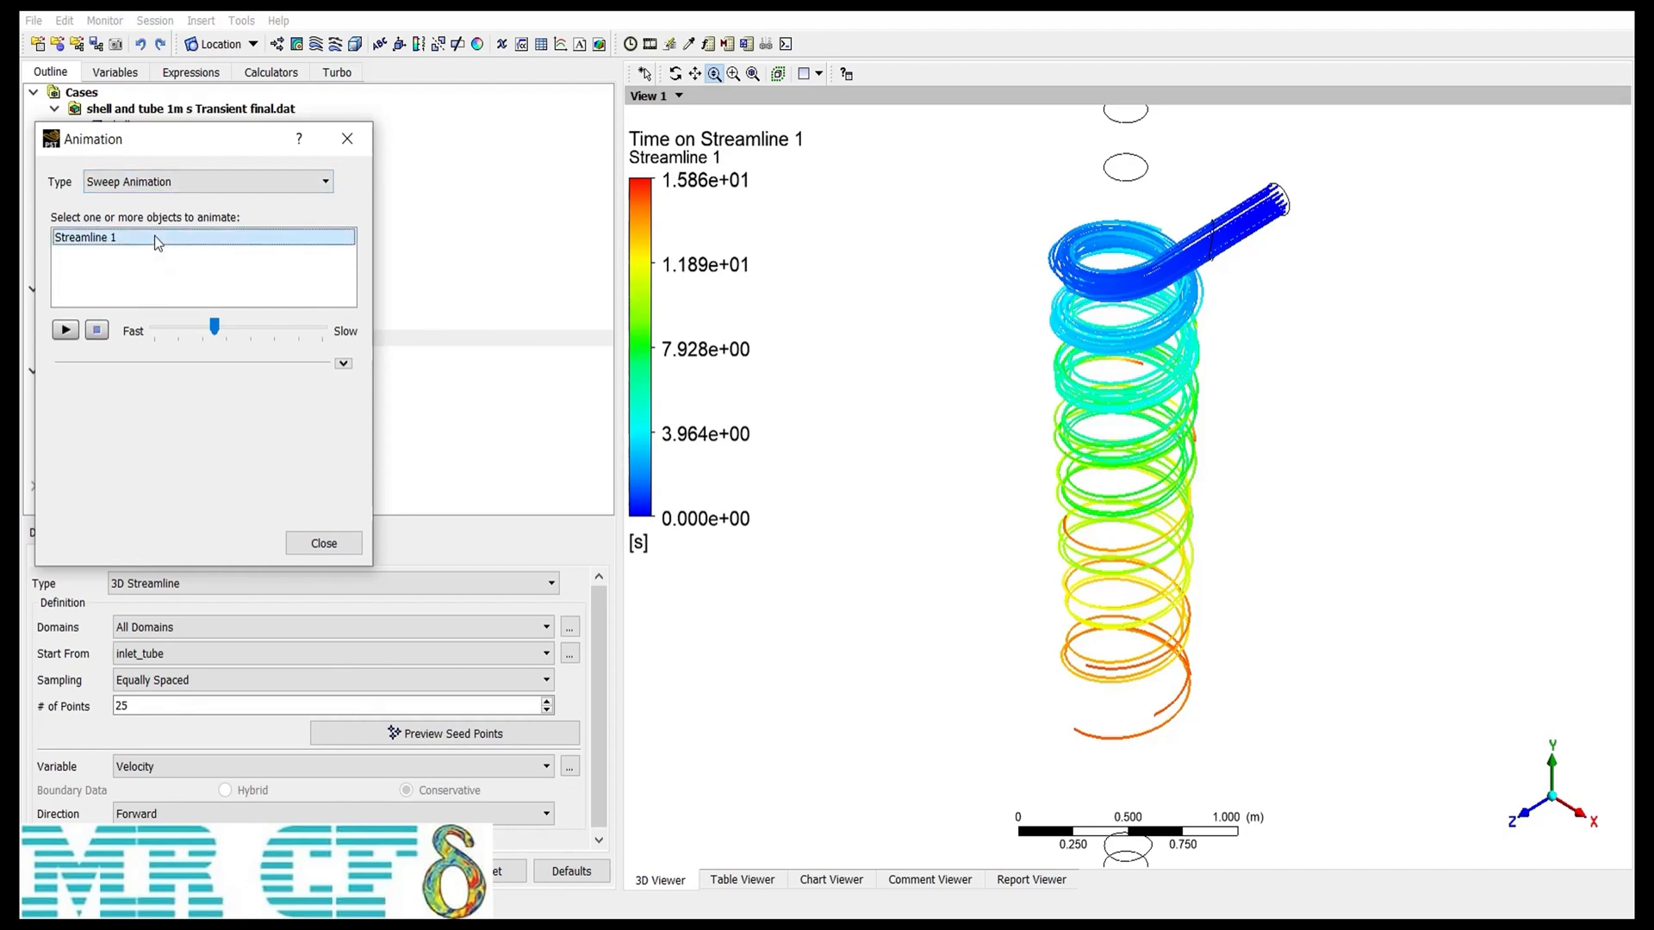
click(343, 362)
drag(226, 327, 278, 328)
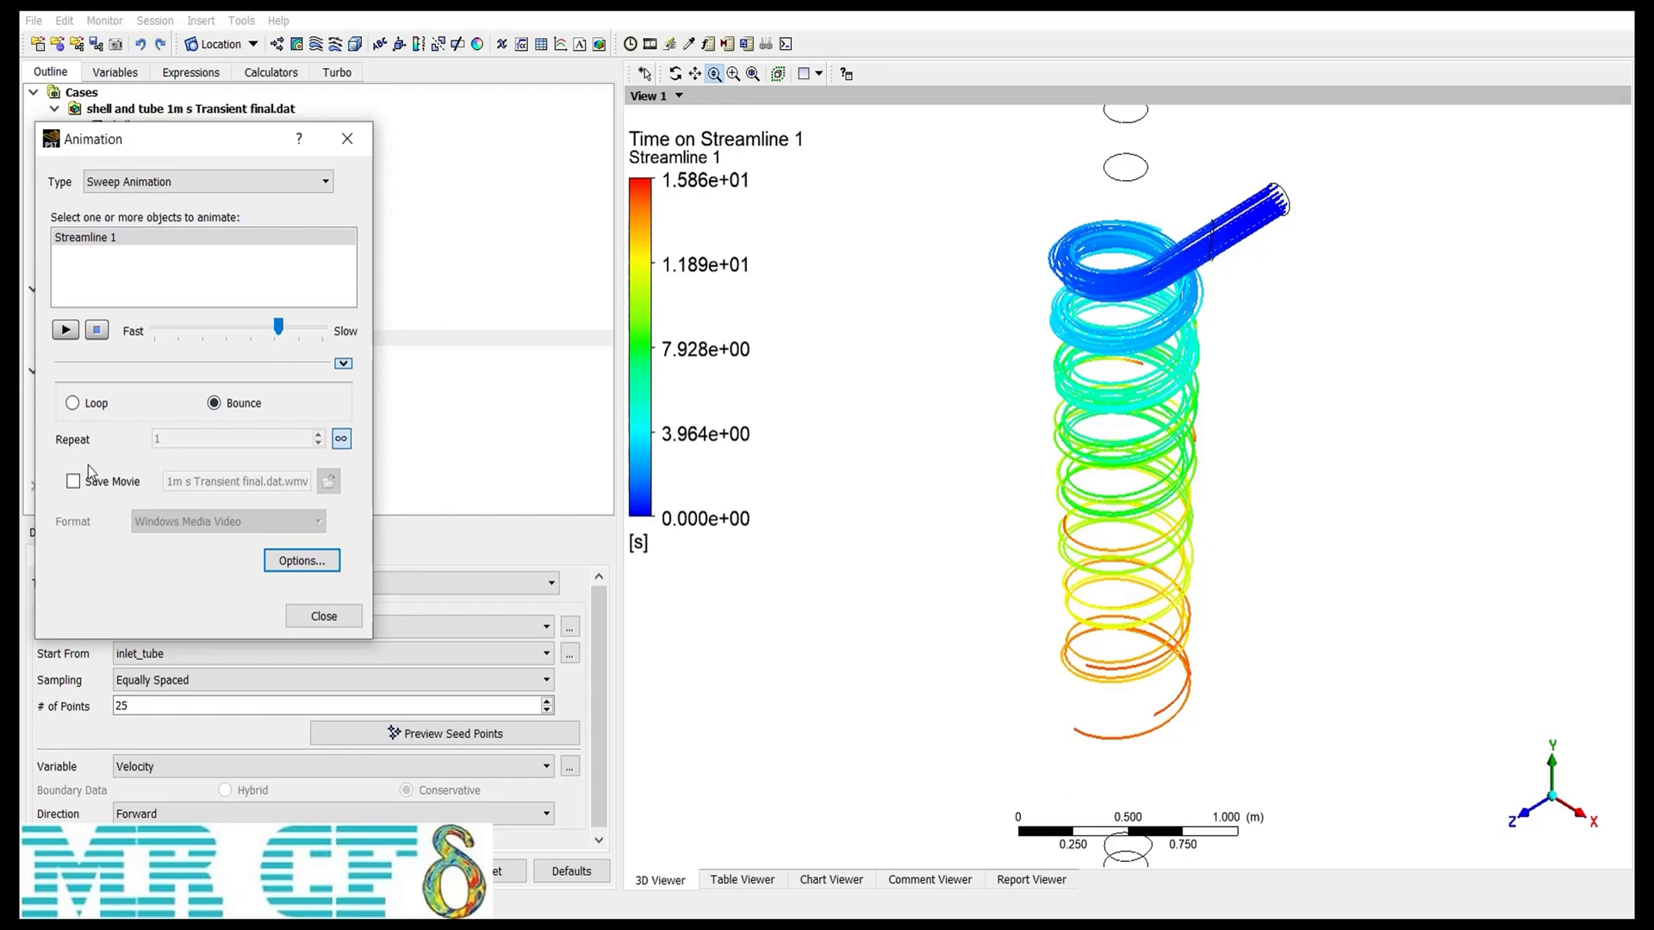
Step: Play the sweep animation of Streamline 1 without saving a movie and close the Animation dialog
click(115, 485)
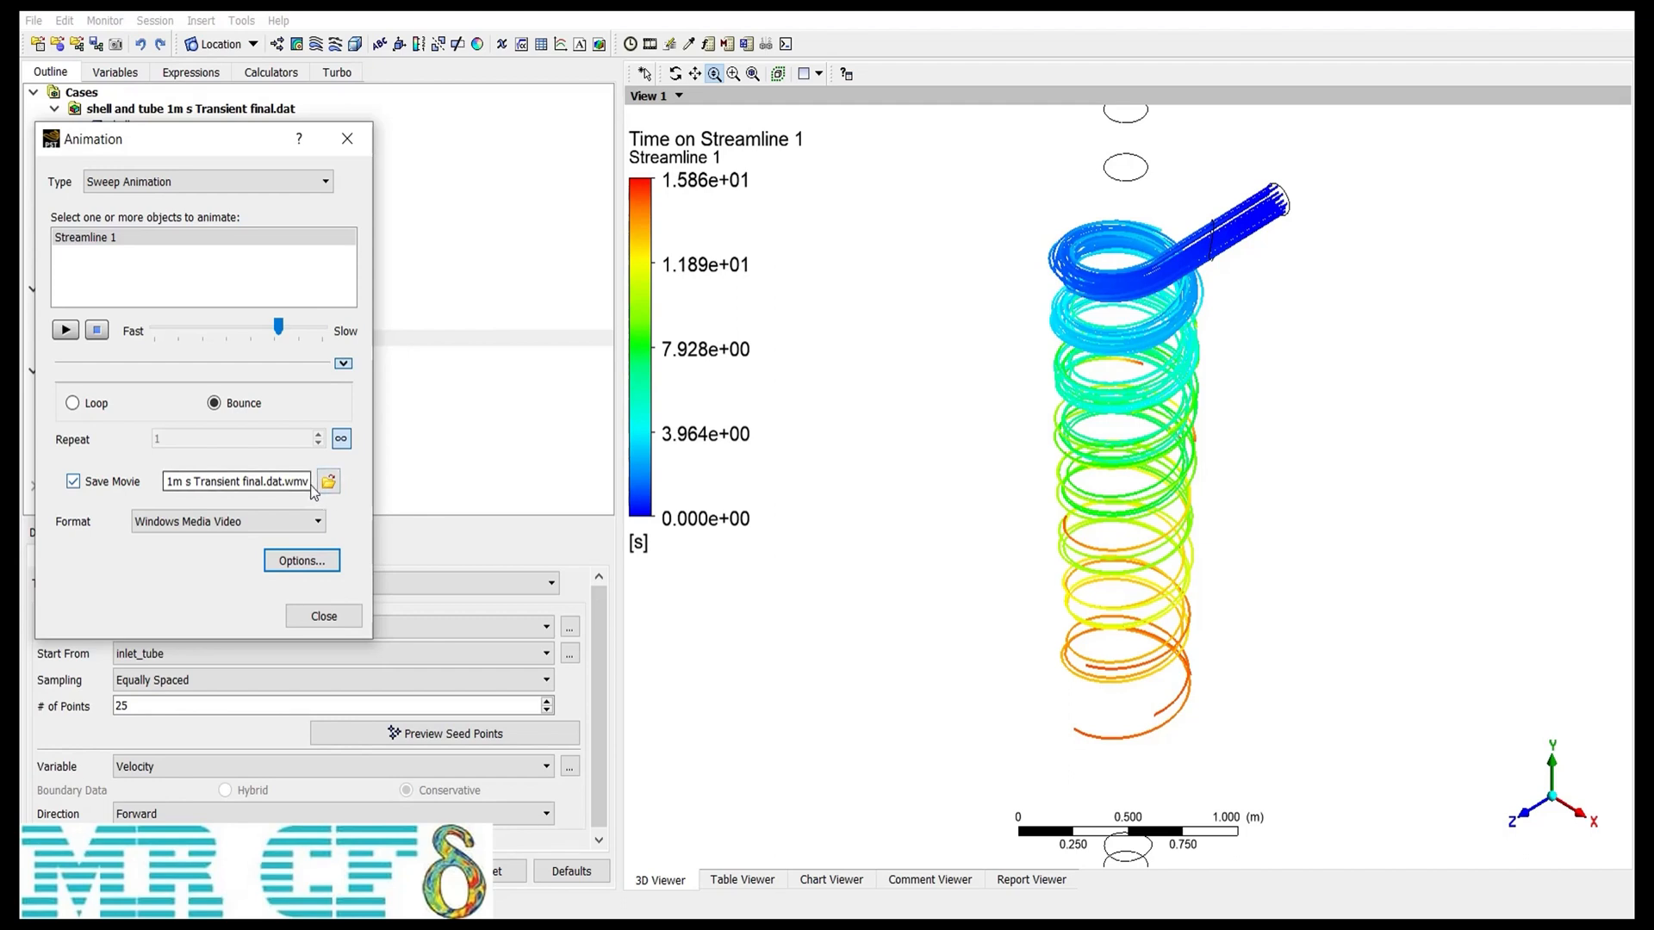
click(90, 481)
click(66, 331)
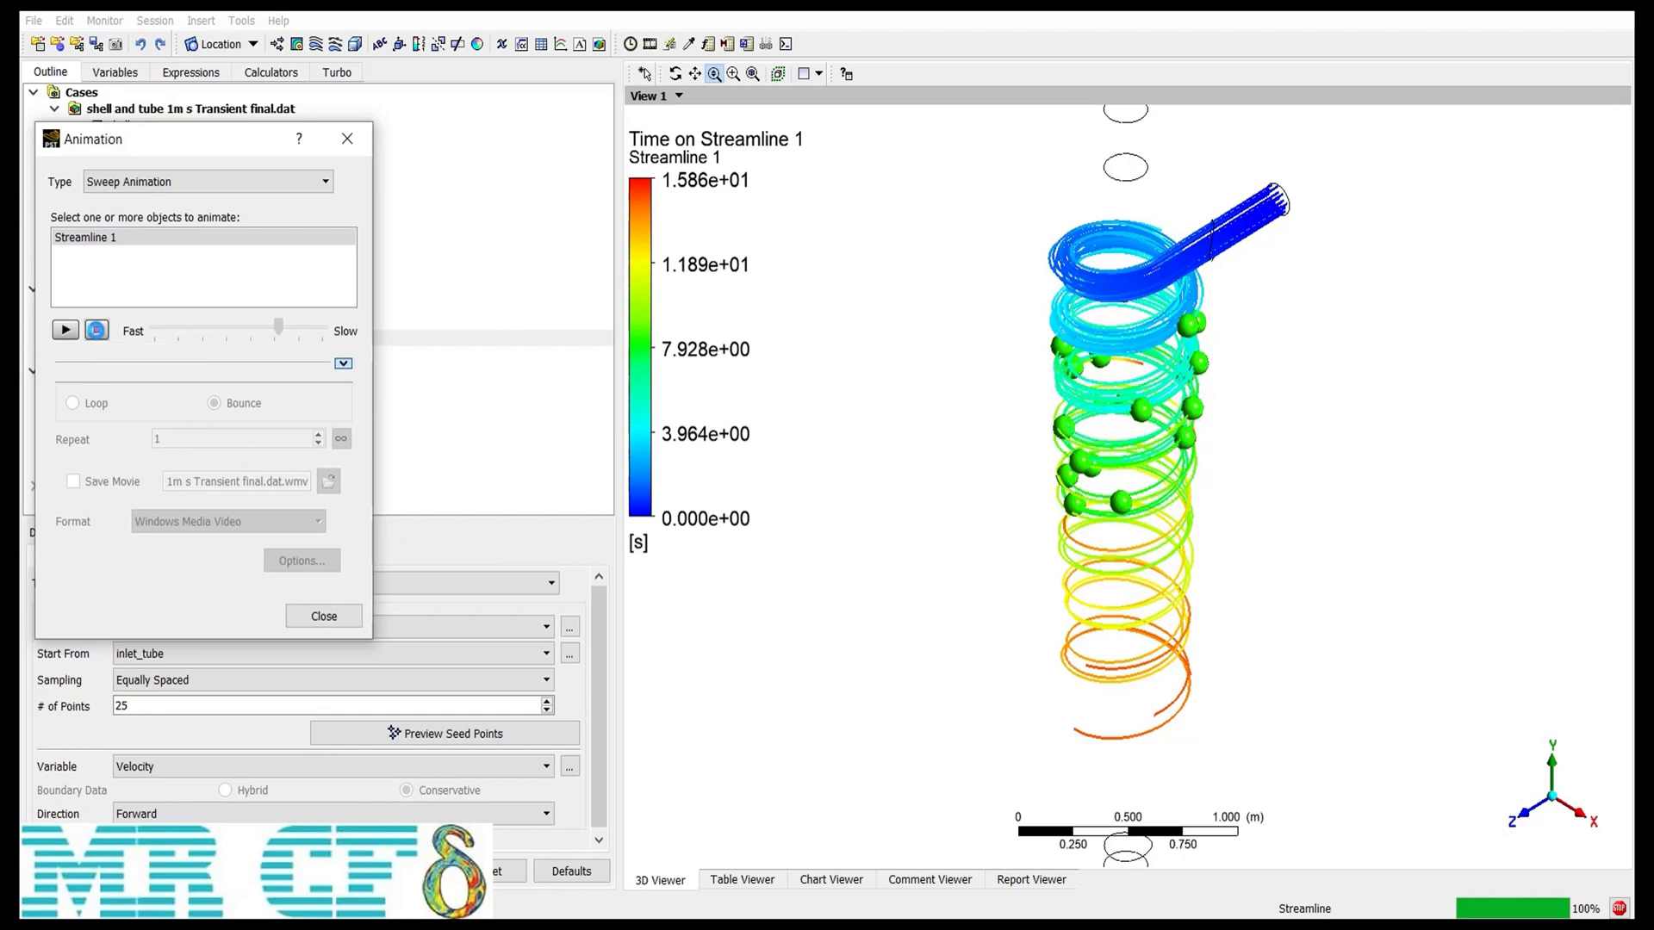
click(324, 616)
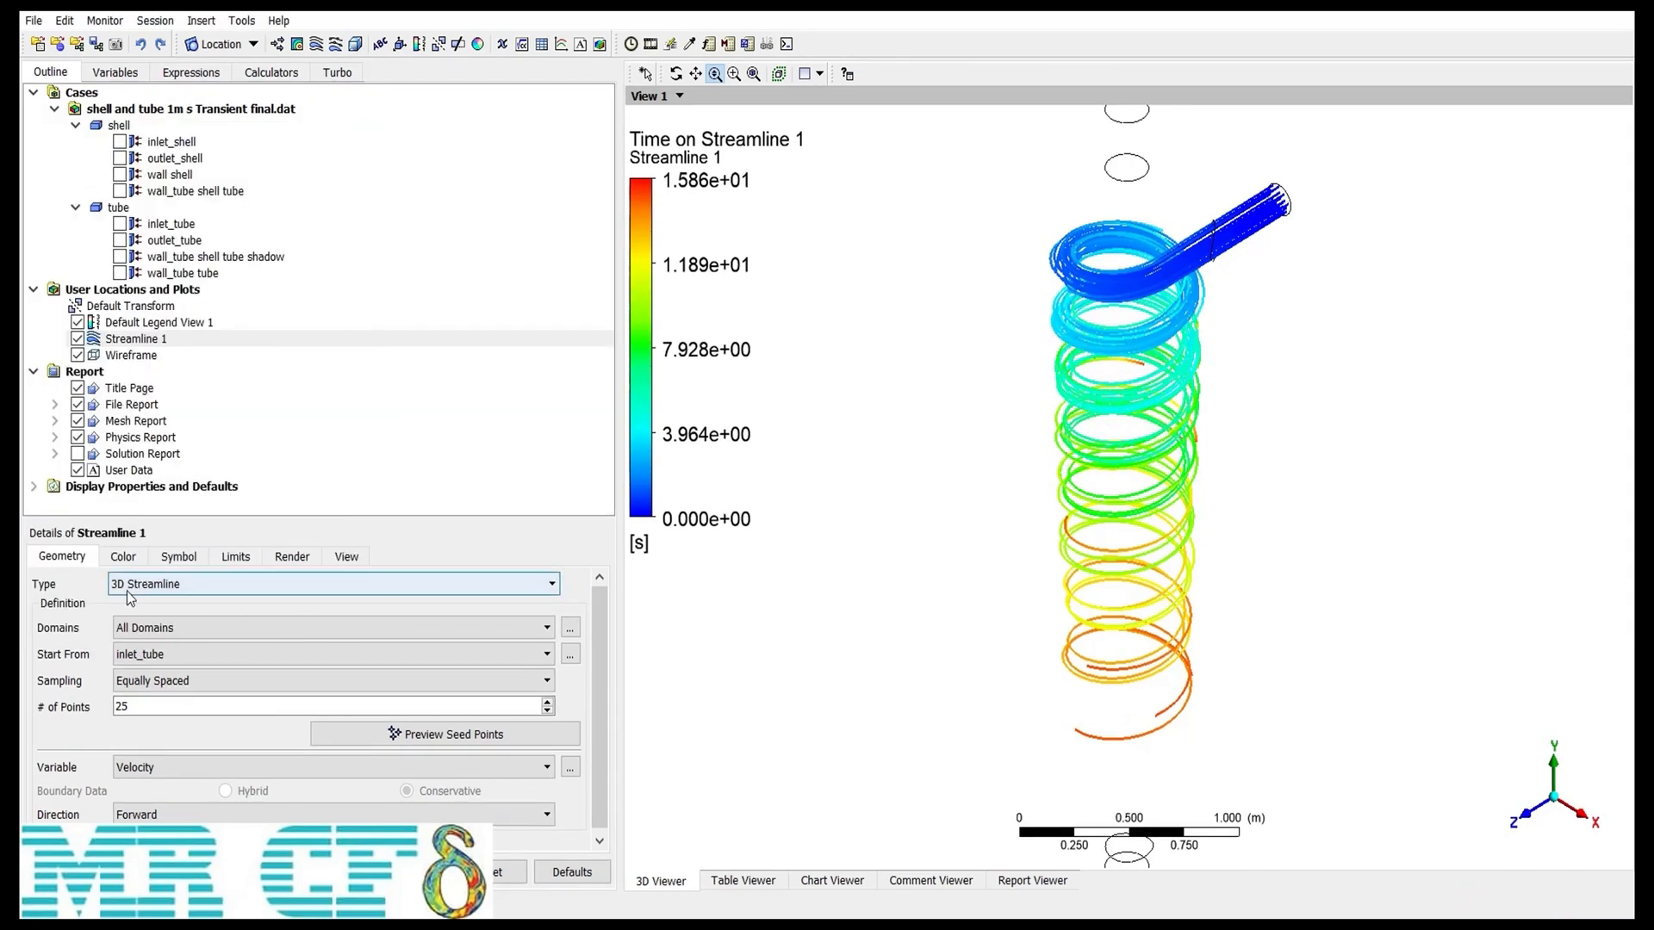
Step: Insert an XY plane, Plane 1, at Z 0 m and hide it
click(185, 587)
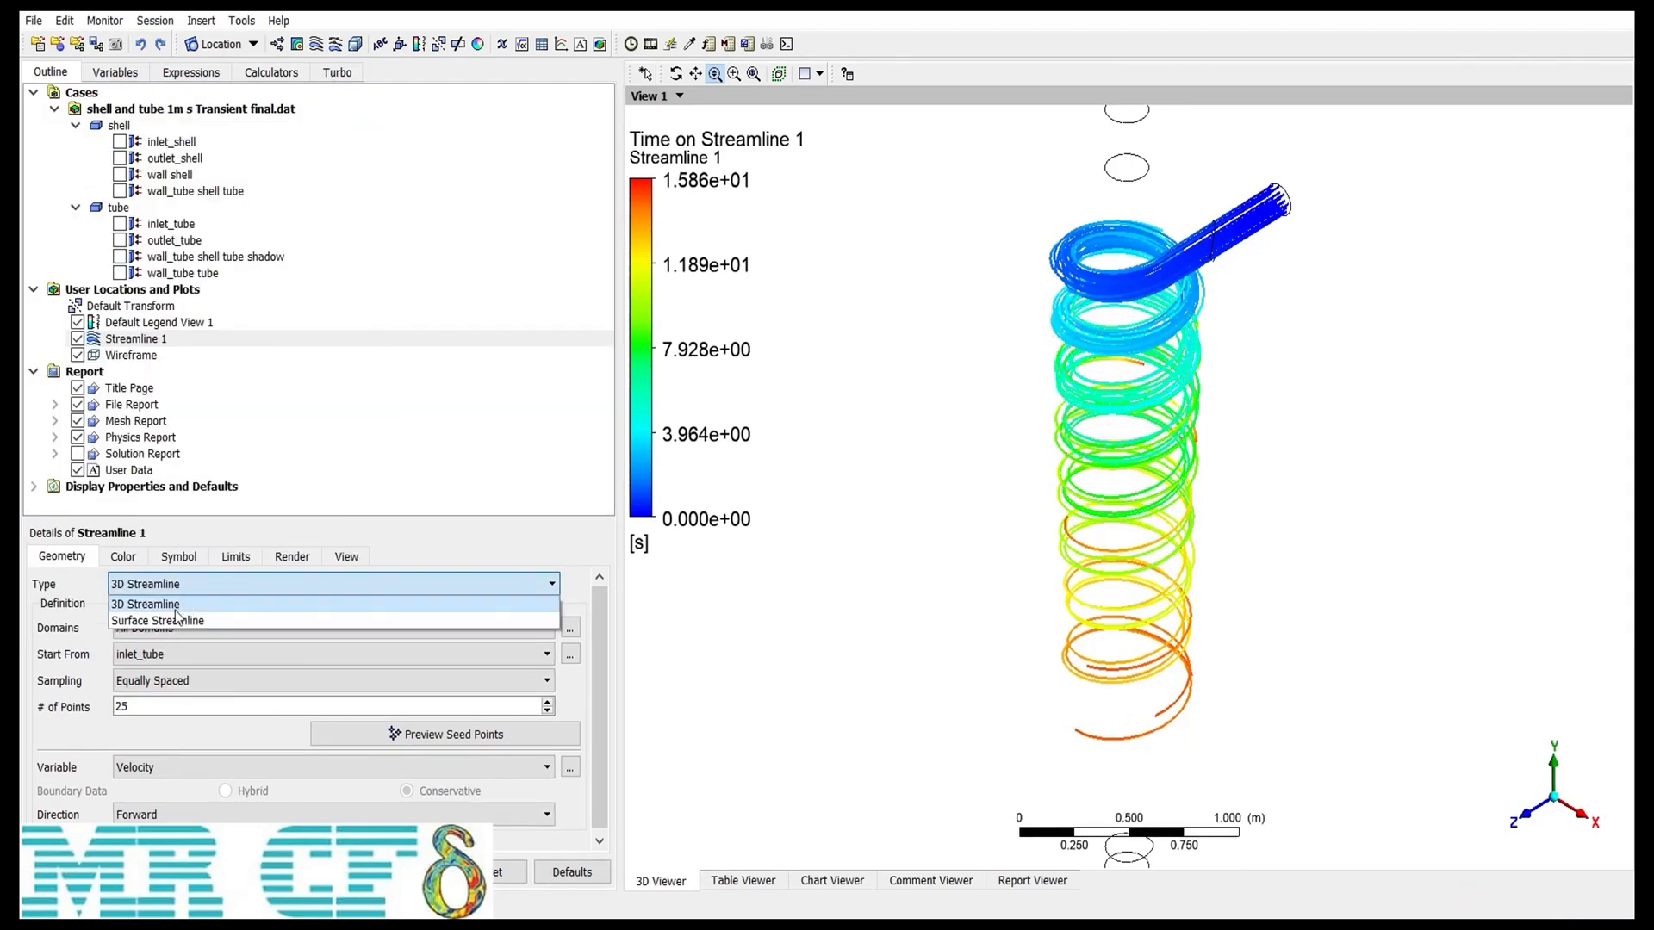
click(171, 617)
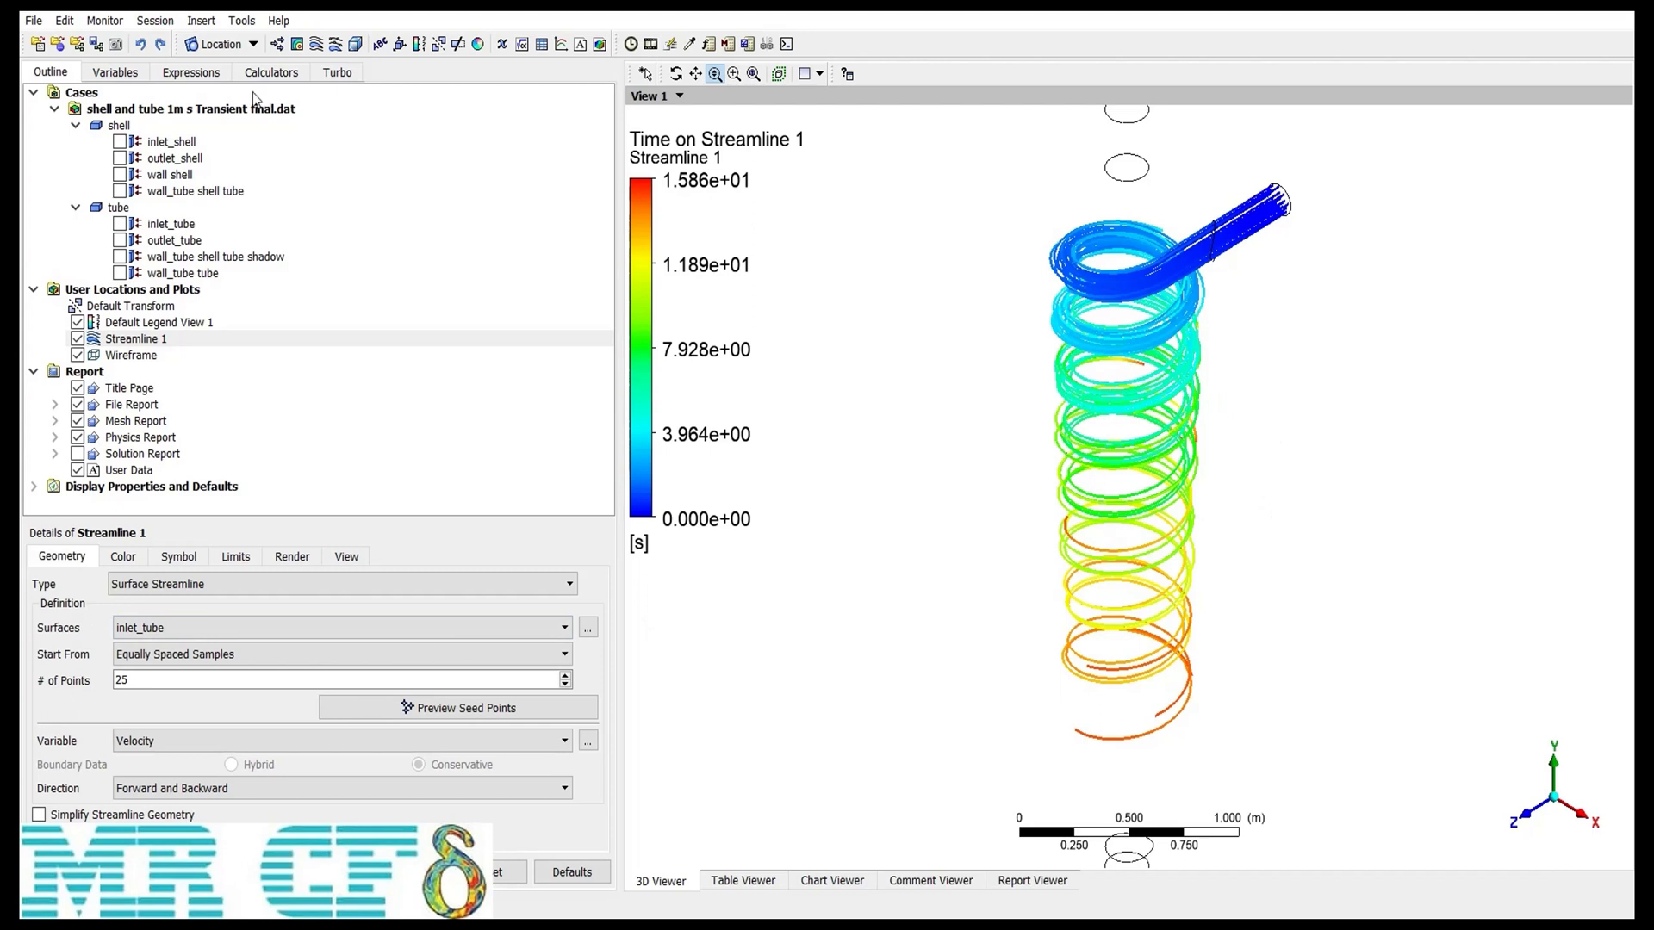
click(243, 47)
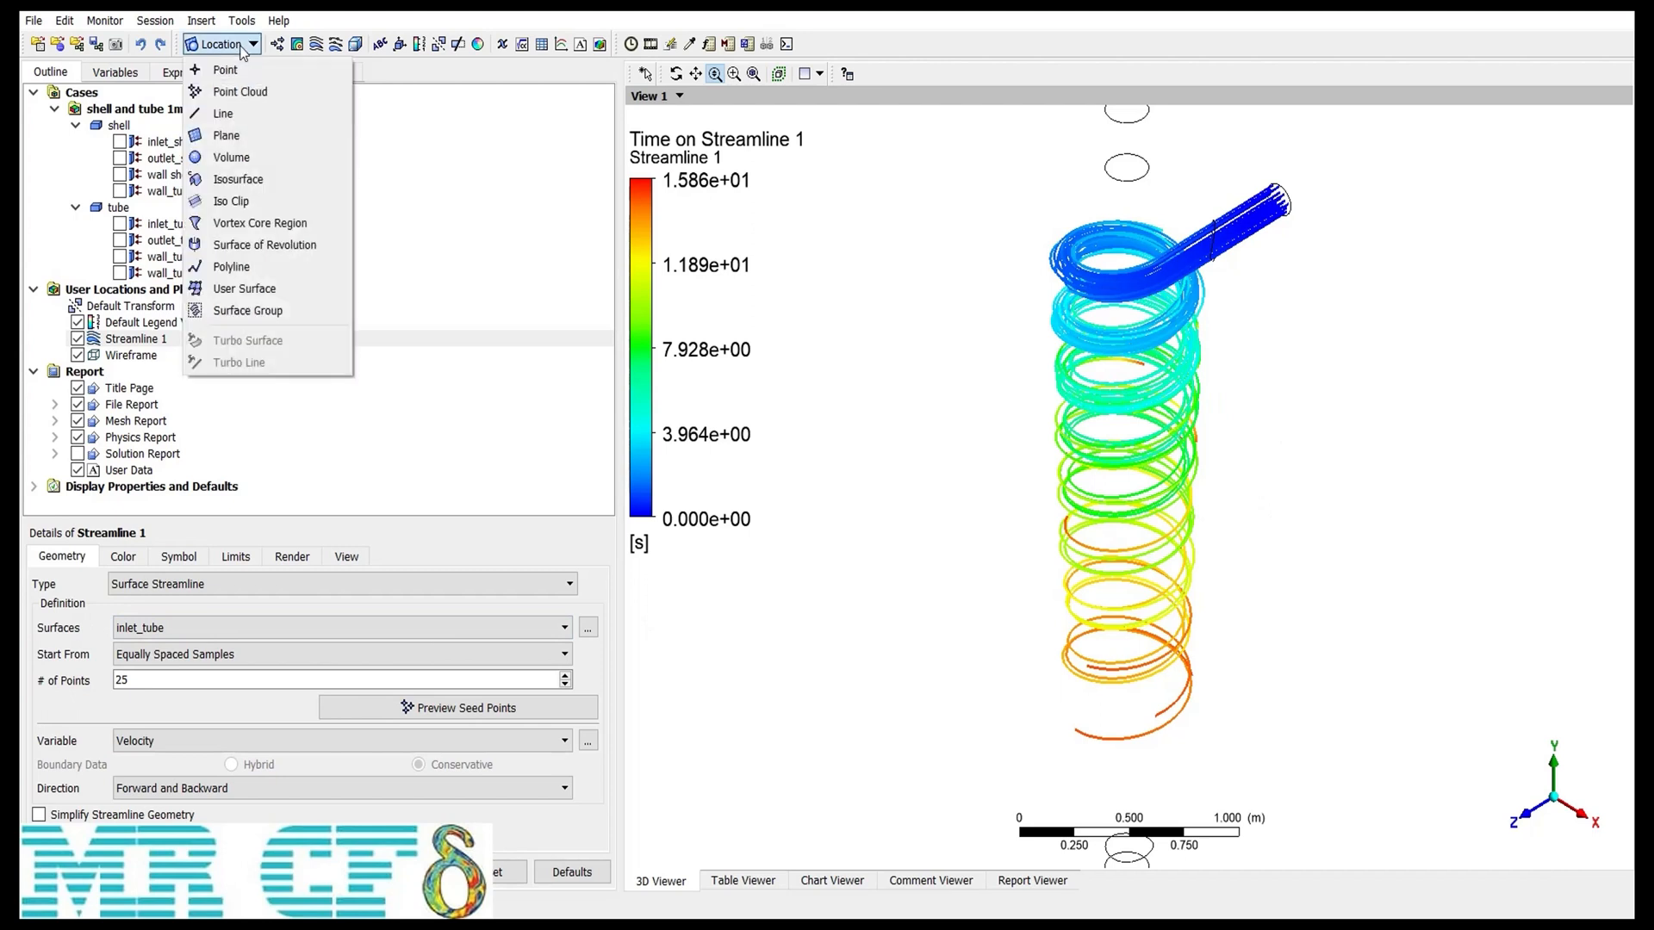
click(258, 134)
click(314, 234)
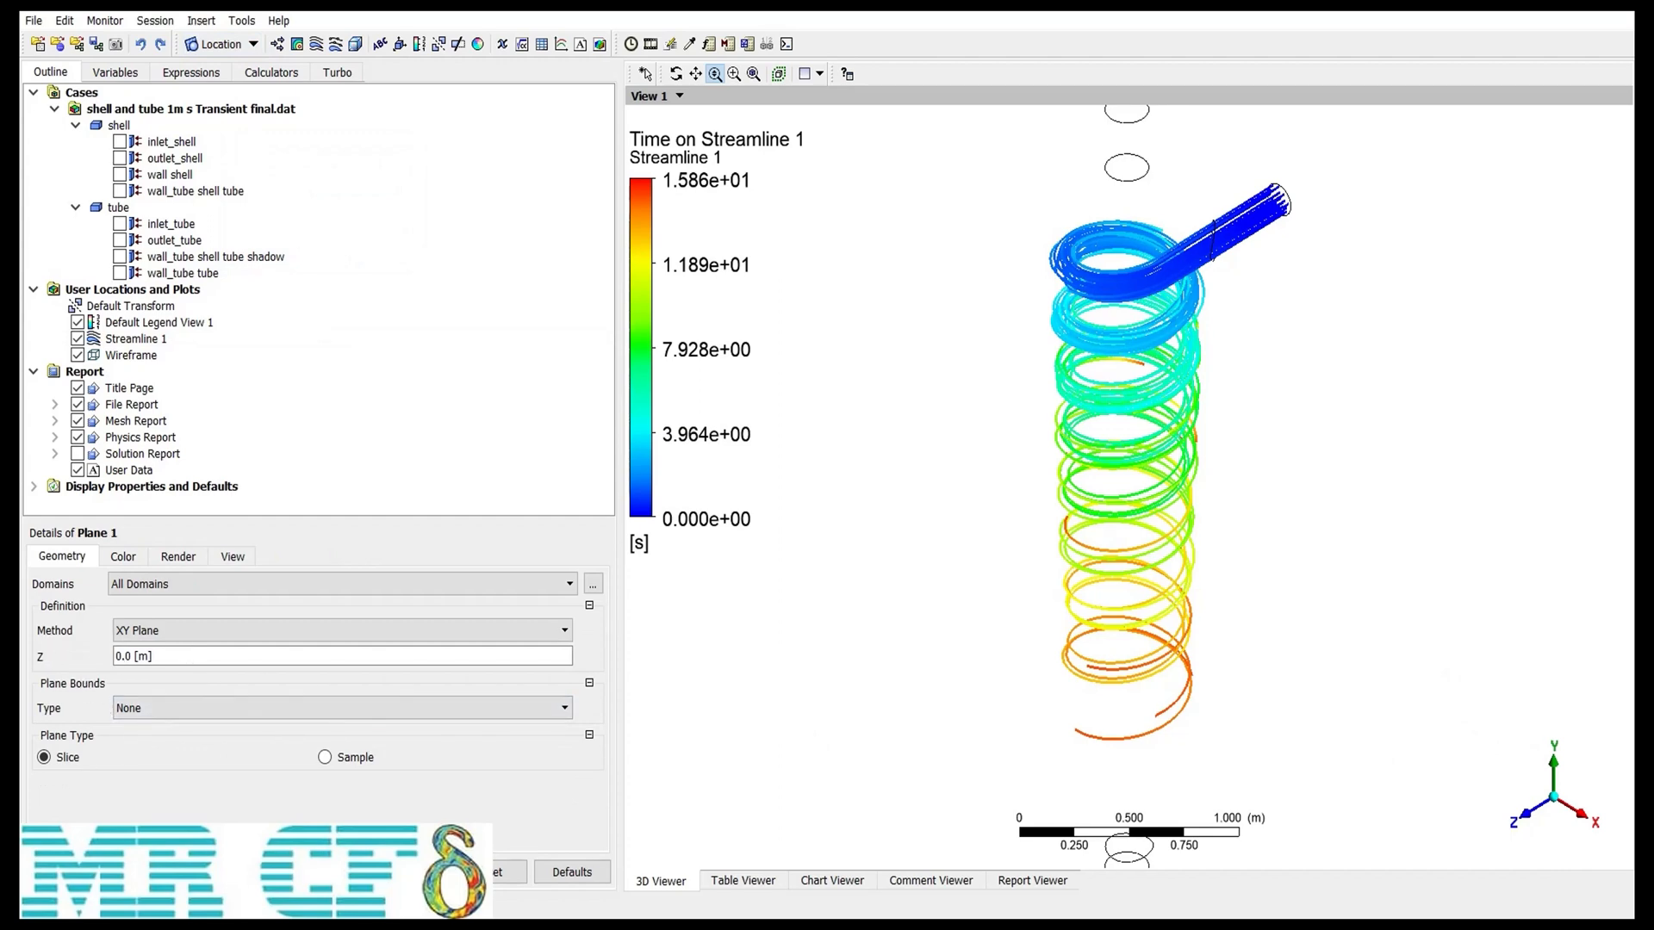
click(67, 872)
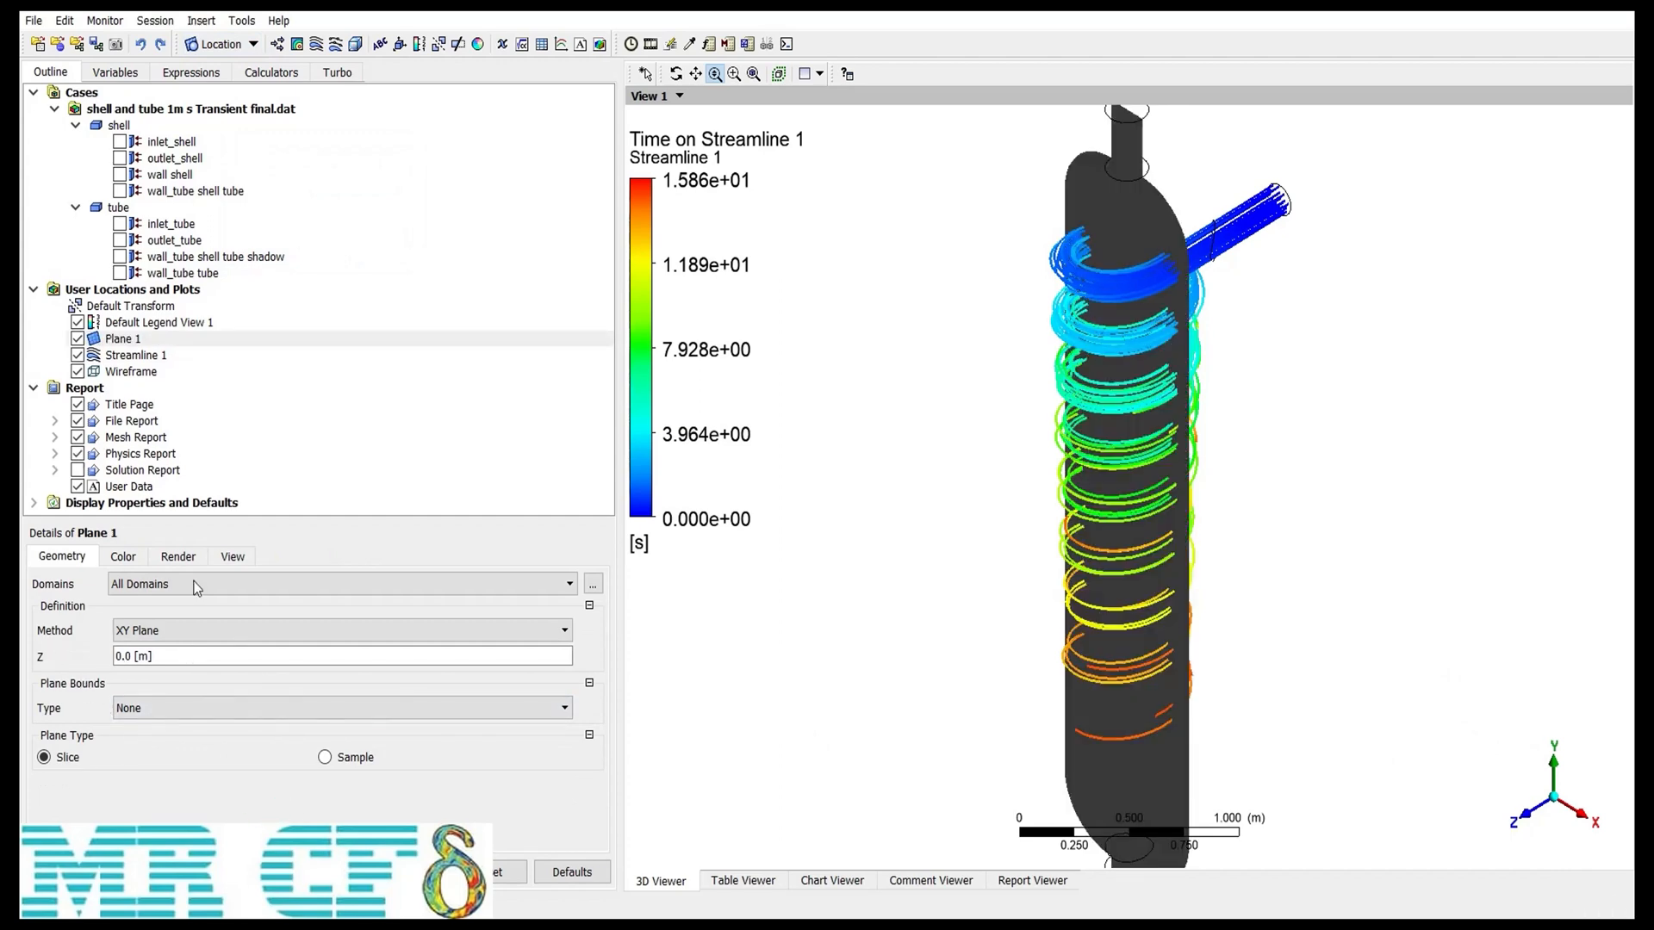
click(77, 339)
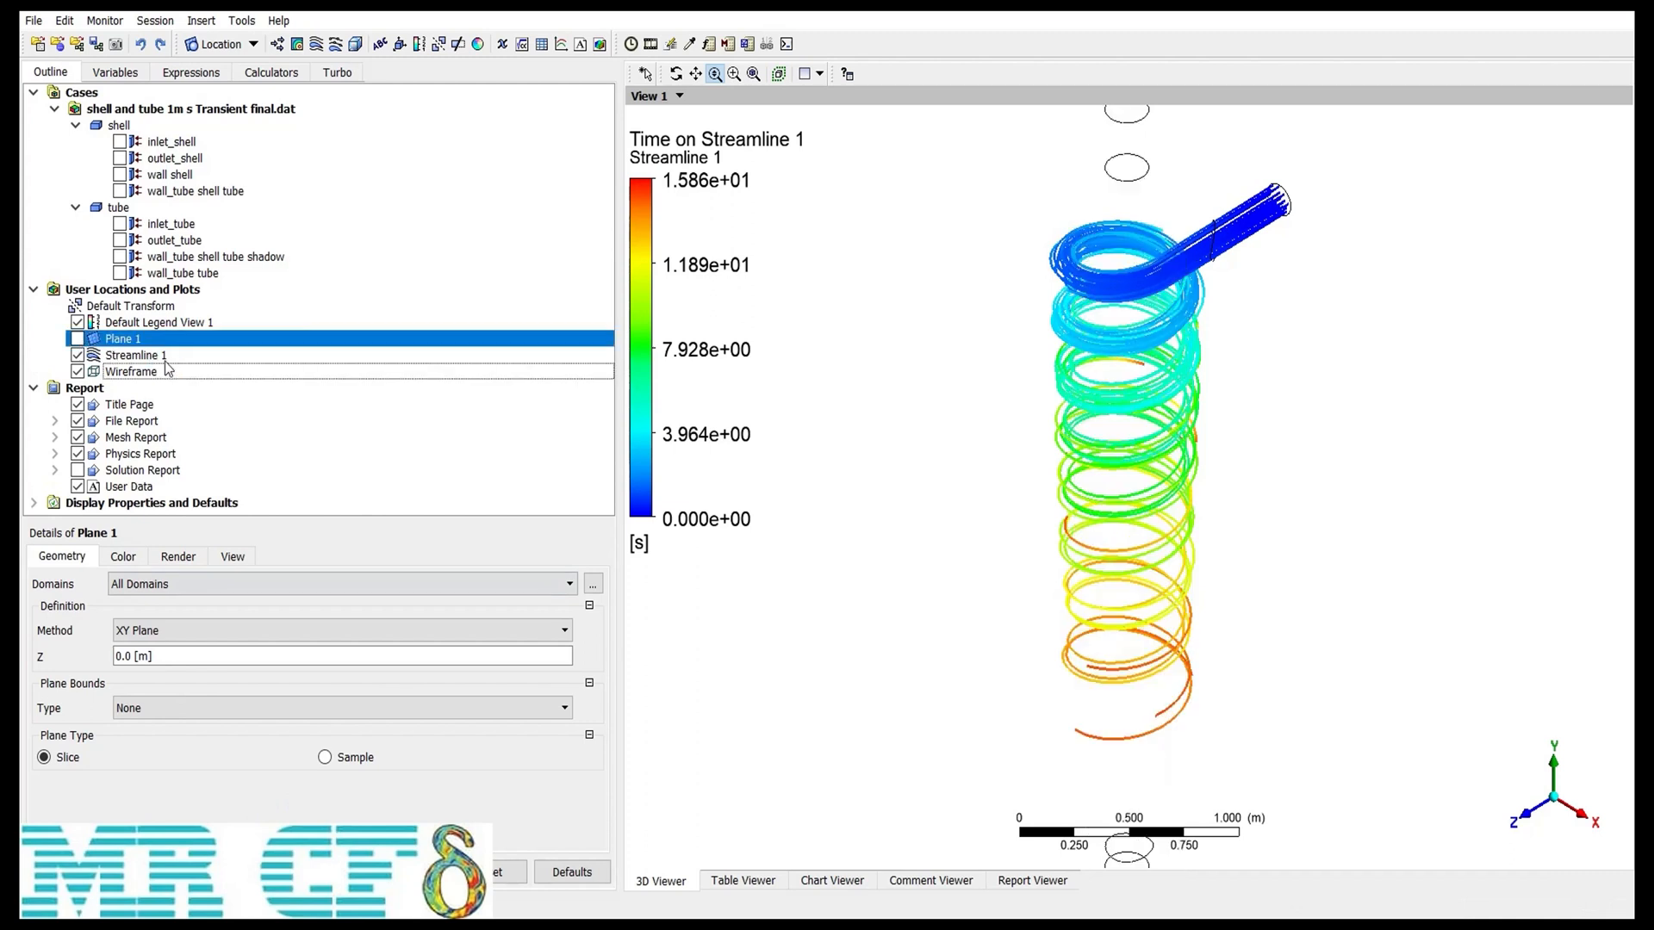
Step: Try changing Streamline 1 to a Surface Streamline seeded on Plane 1
click(163, 357)
click(140, 585)
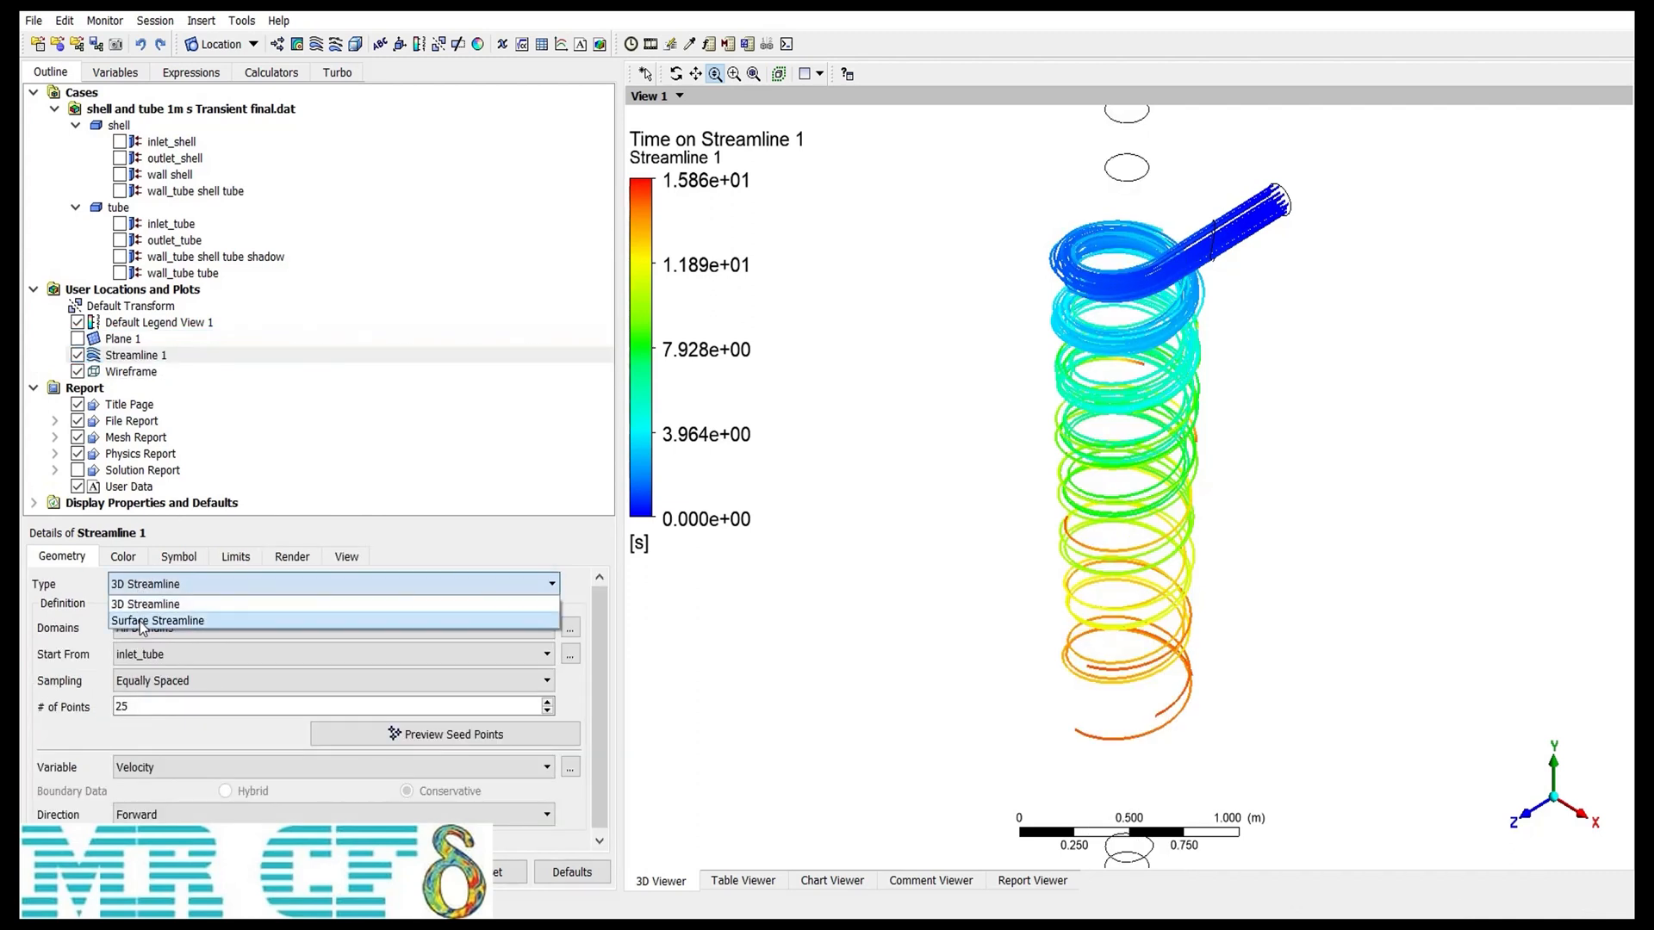
click(142, 620)
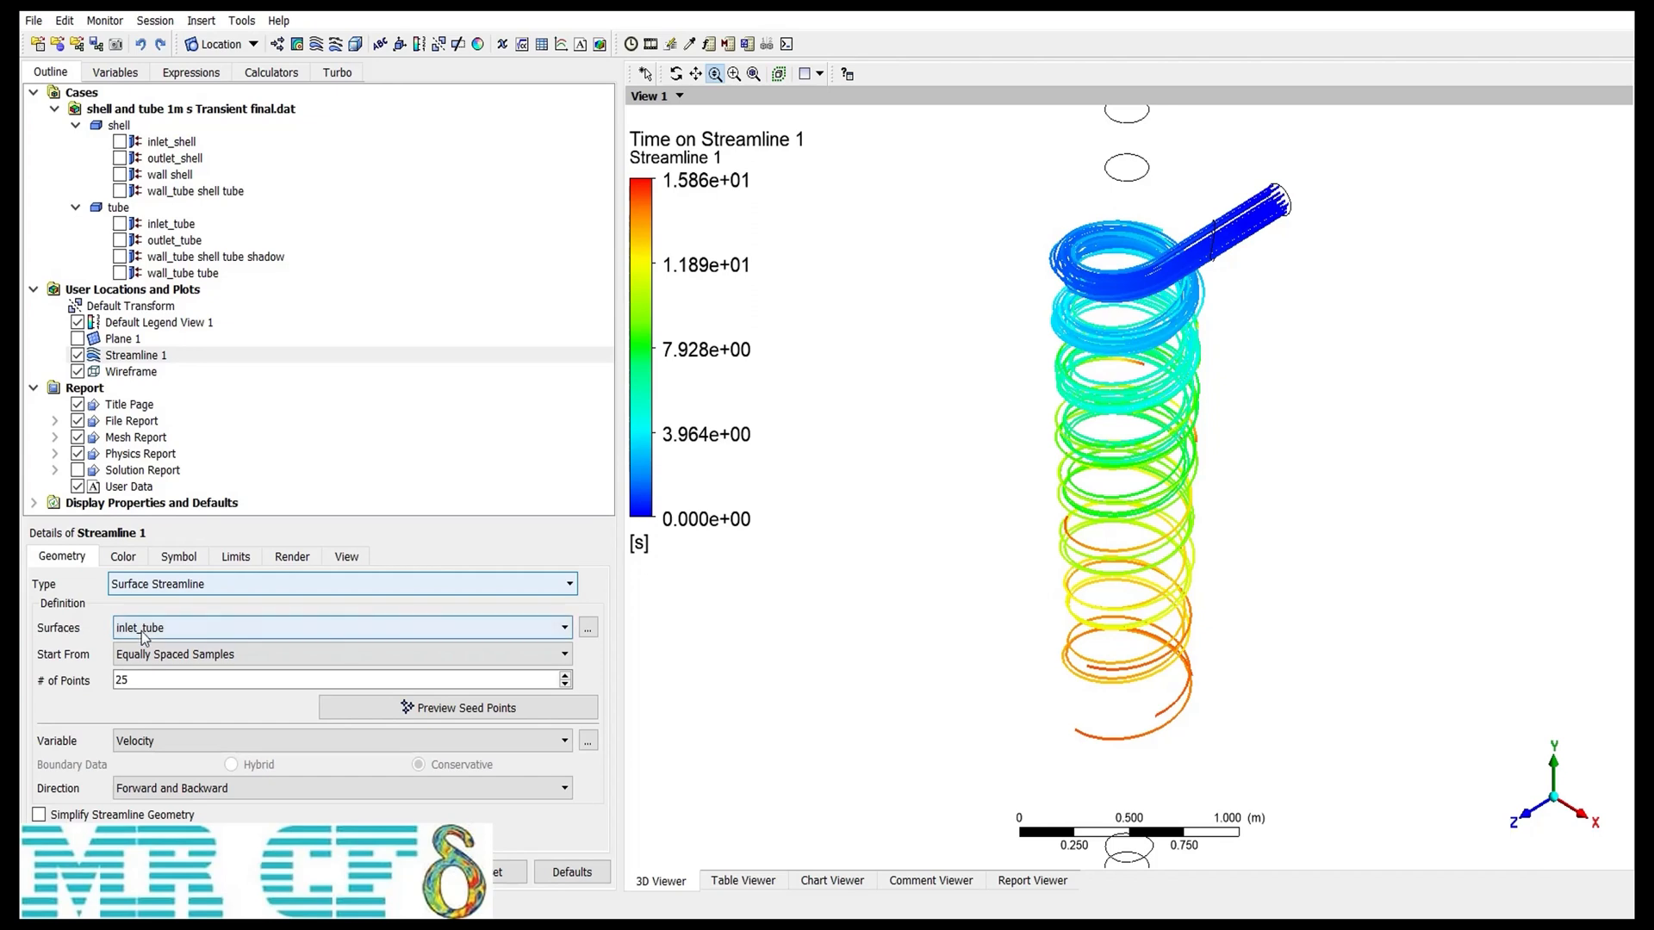
click(142, 627)
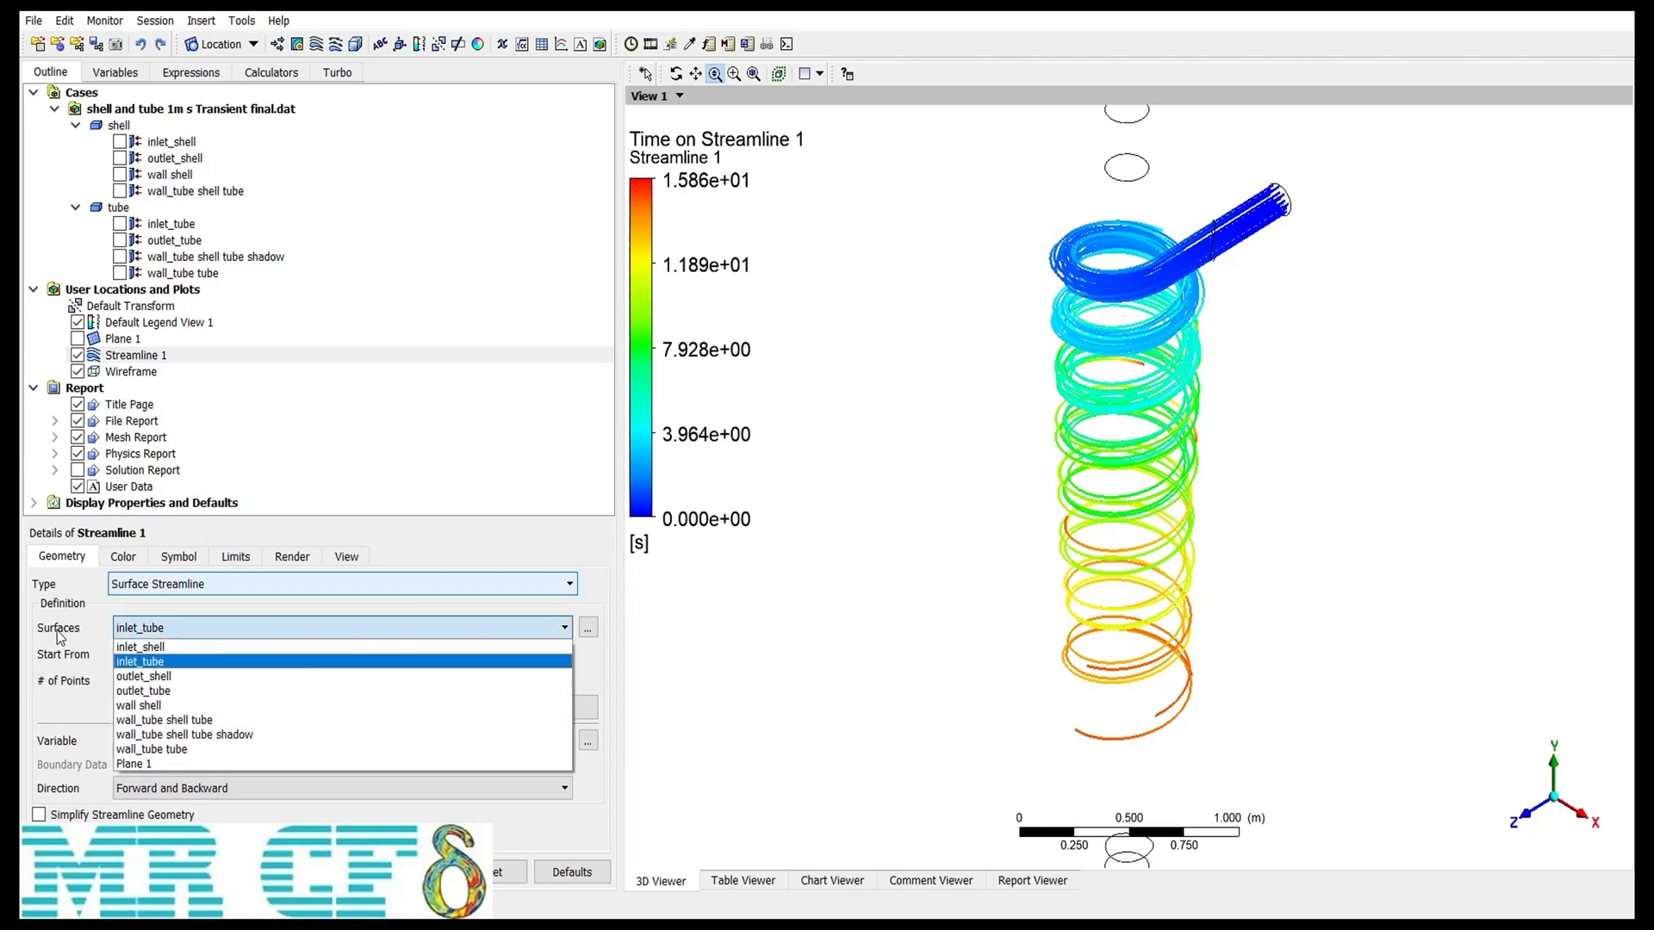
click(142, 764)
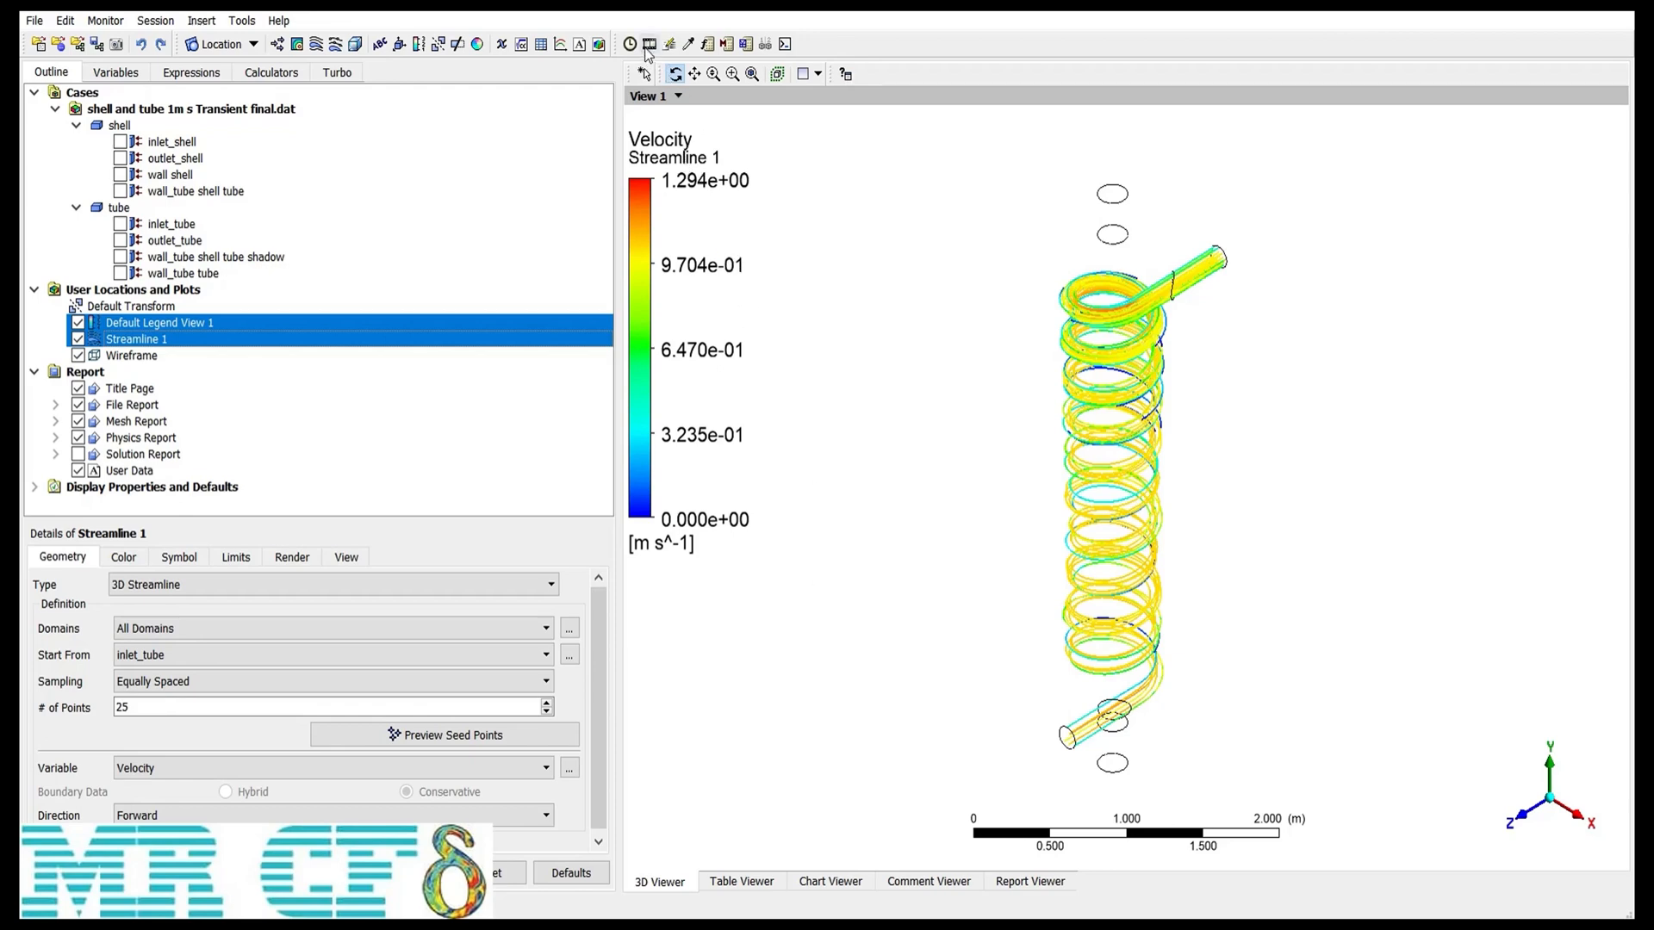
Step: Reopen the Animation tool with Sweep Animation on Streamline 1 and a slightly slower speed
click(255, 21)
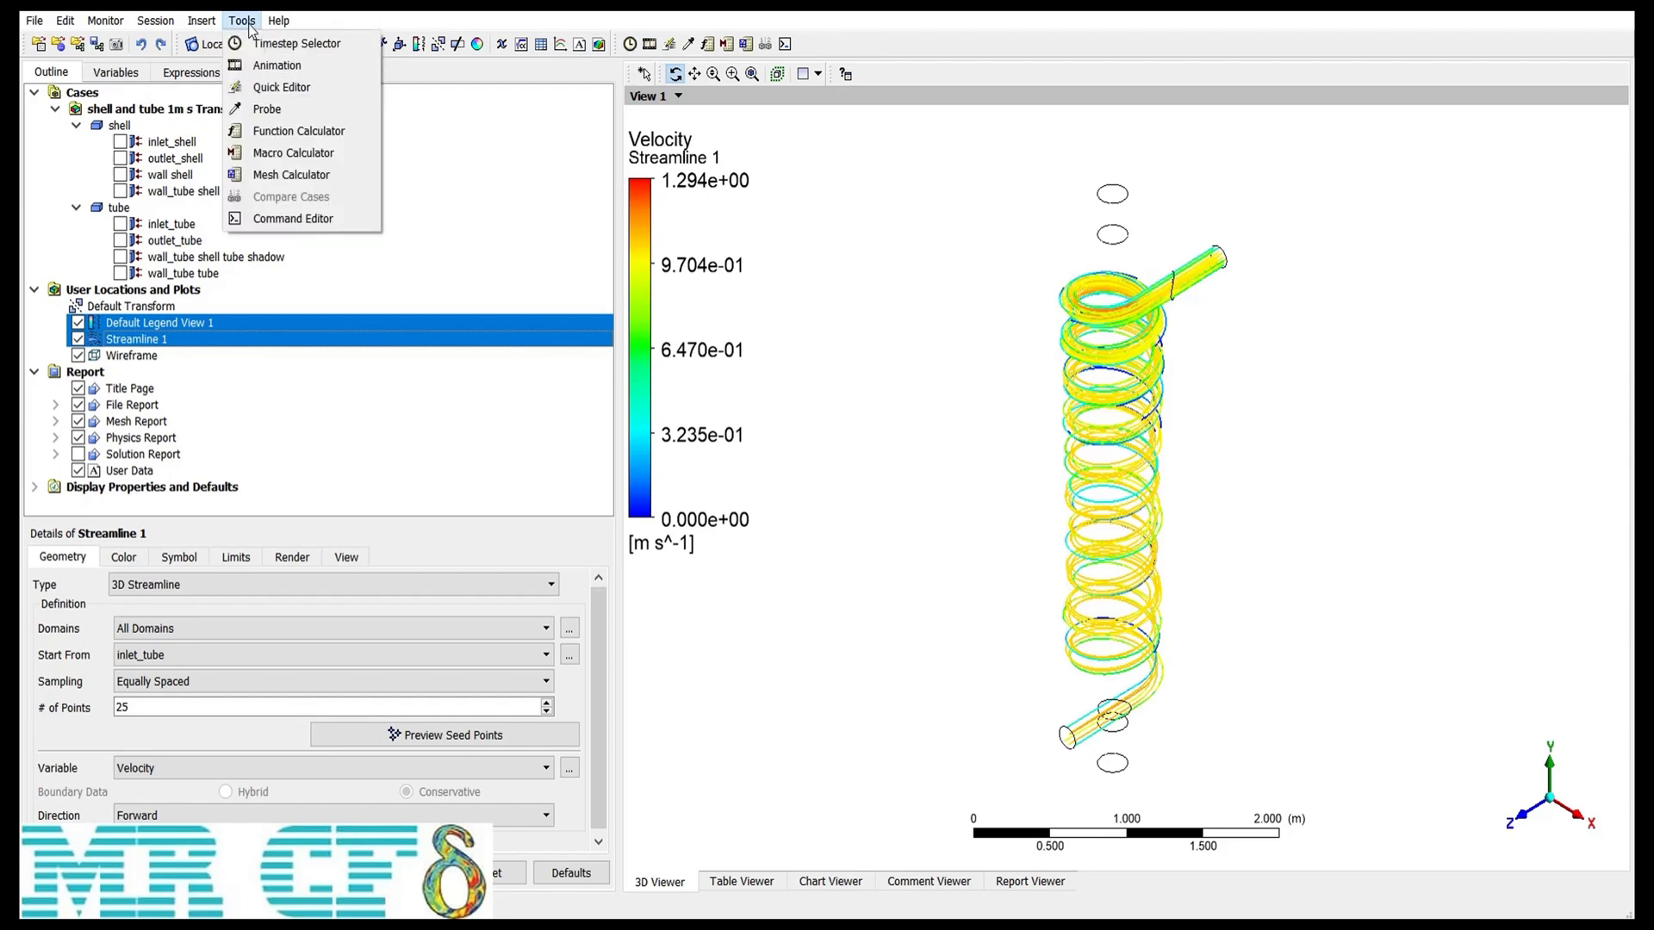
click(311, 65)
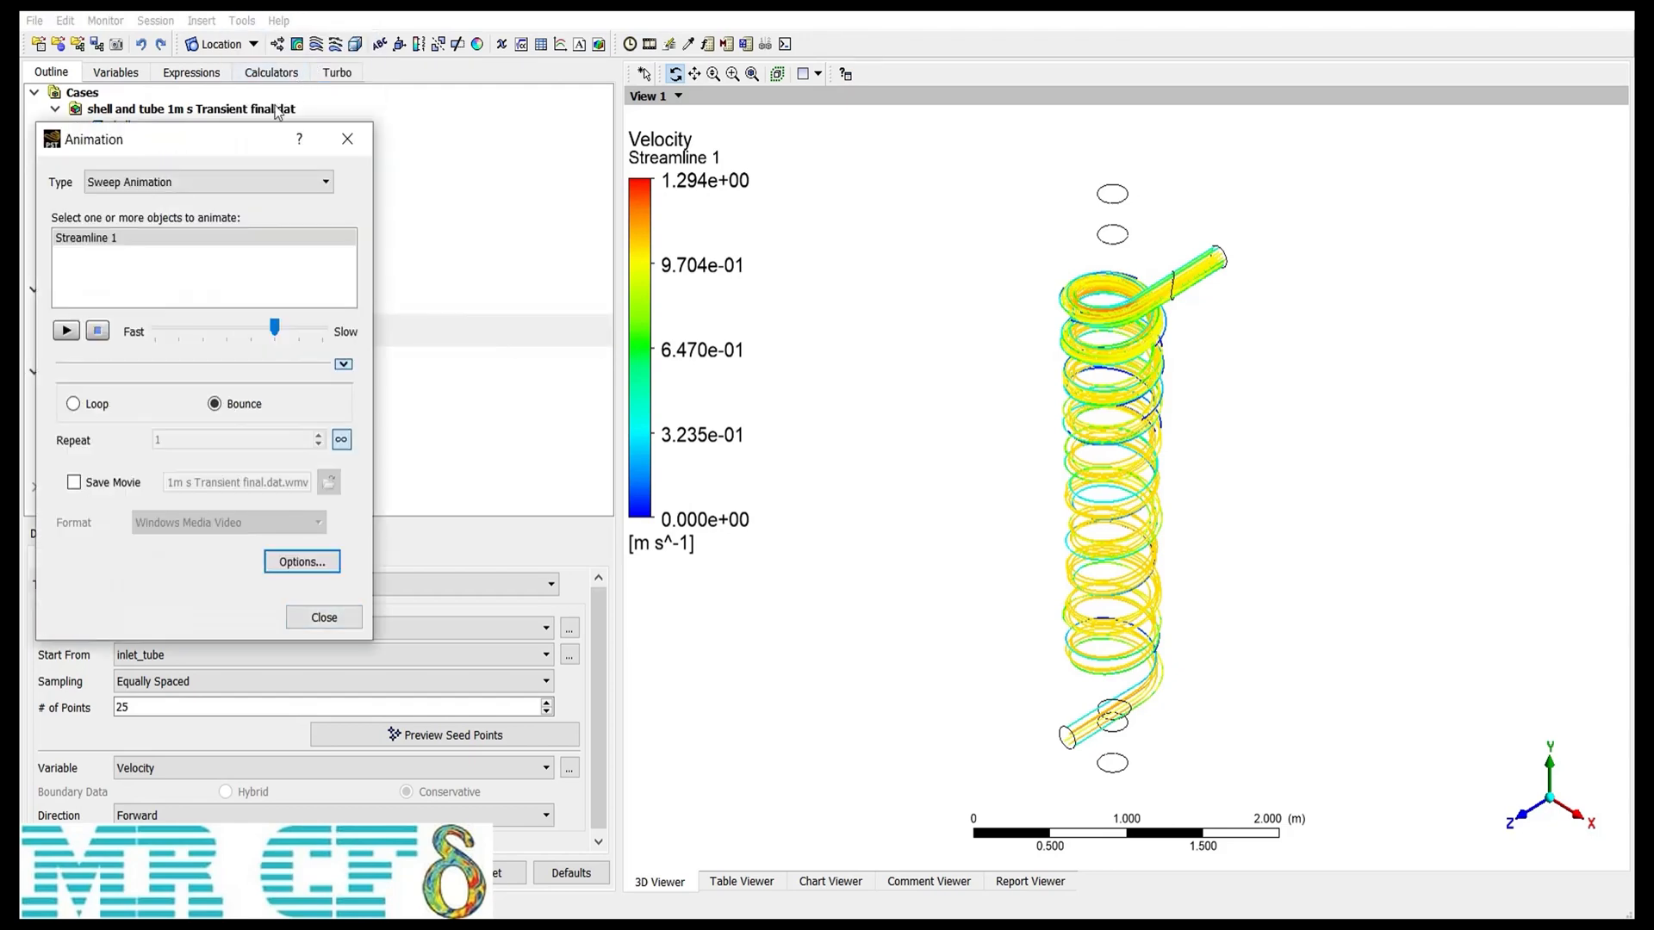
click(116, 243)
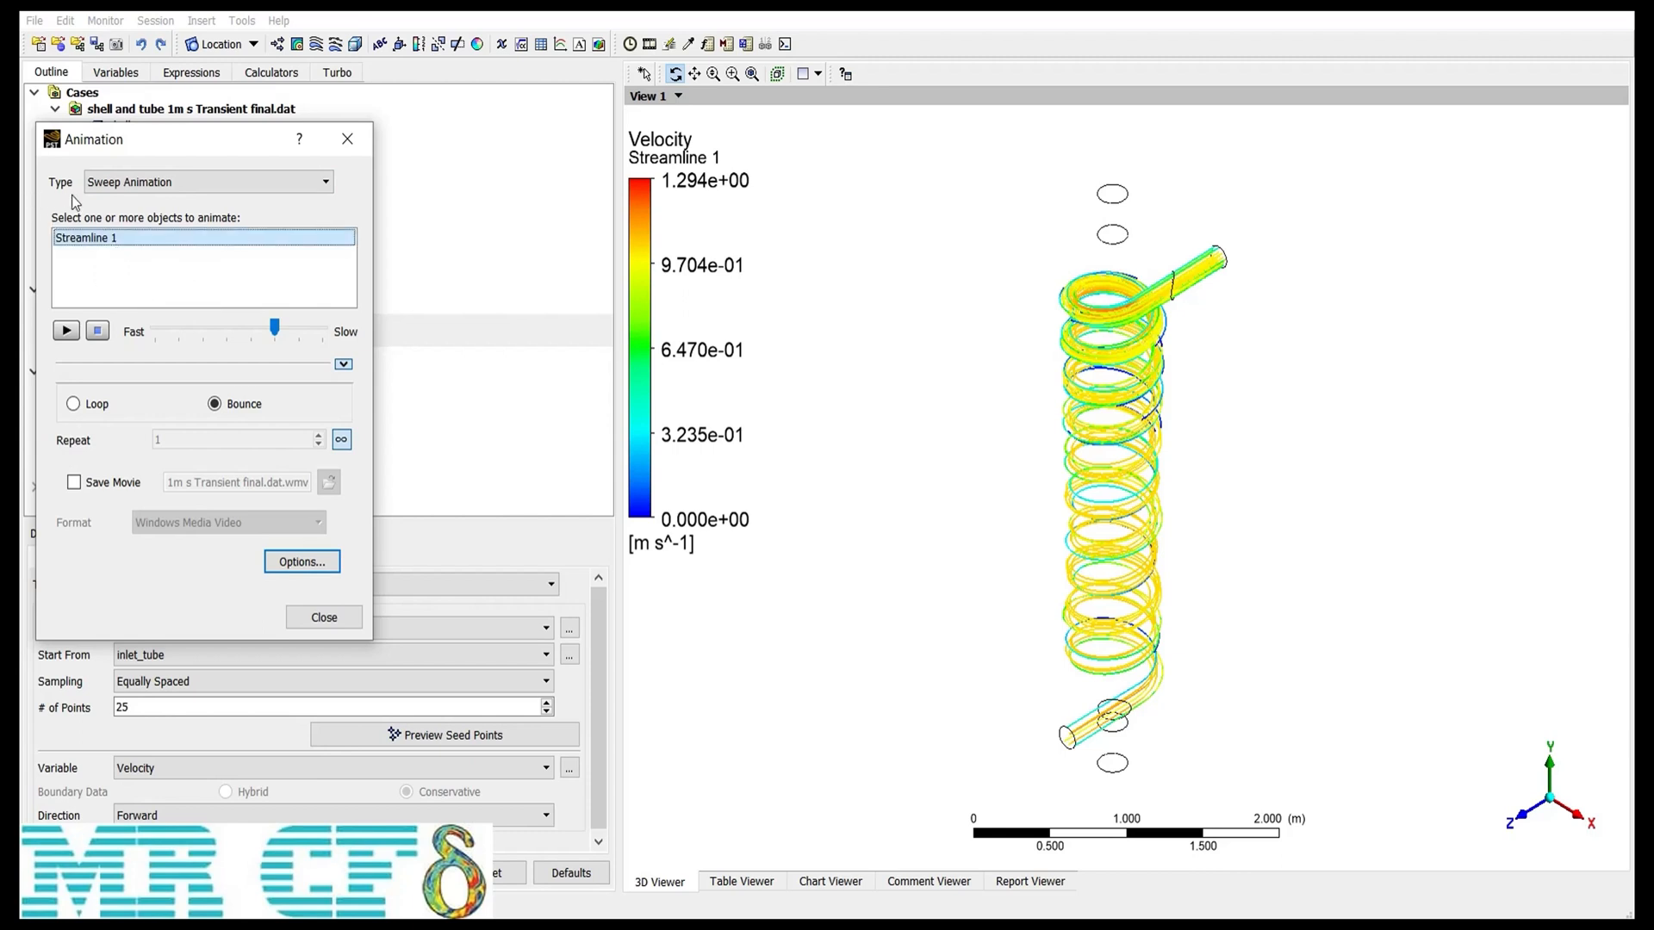
click(170, 190)
click(165, 201)
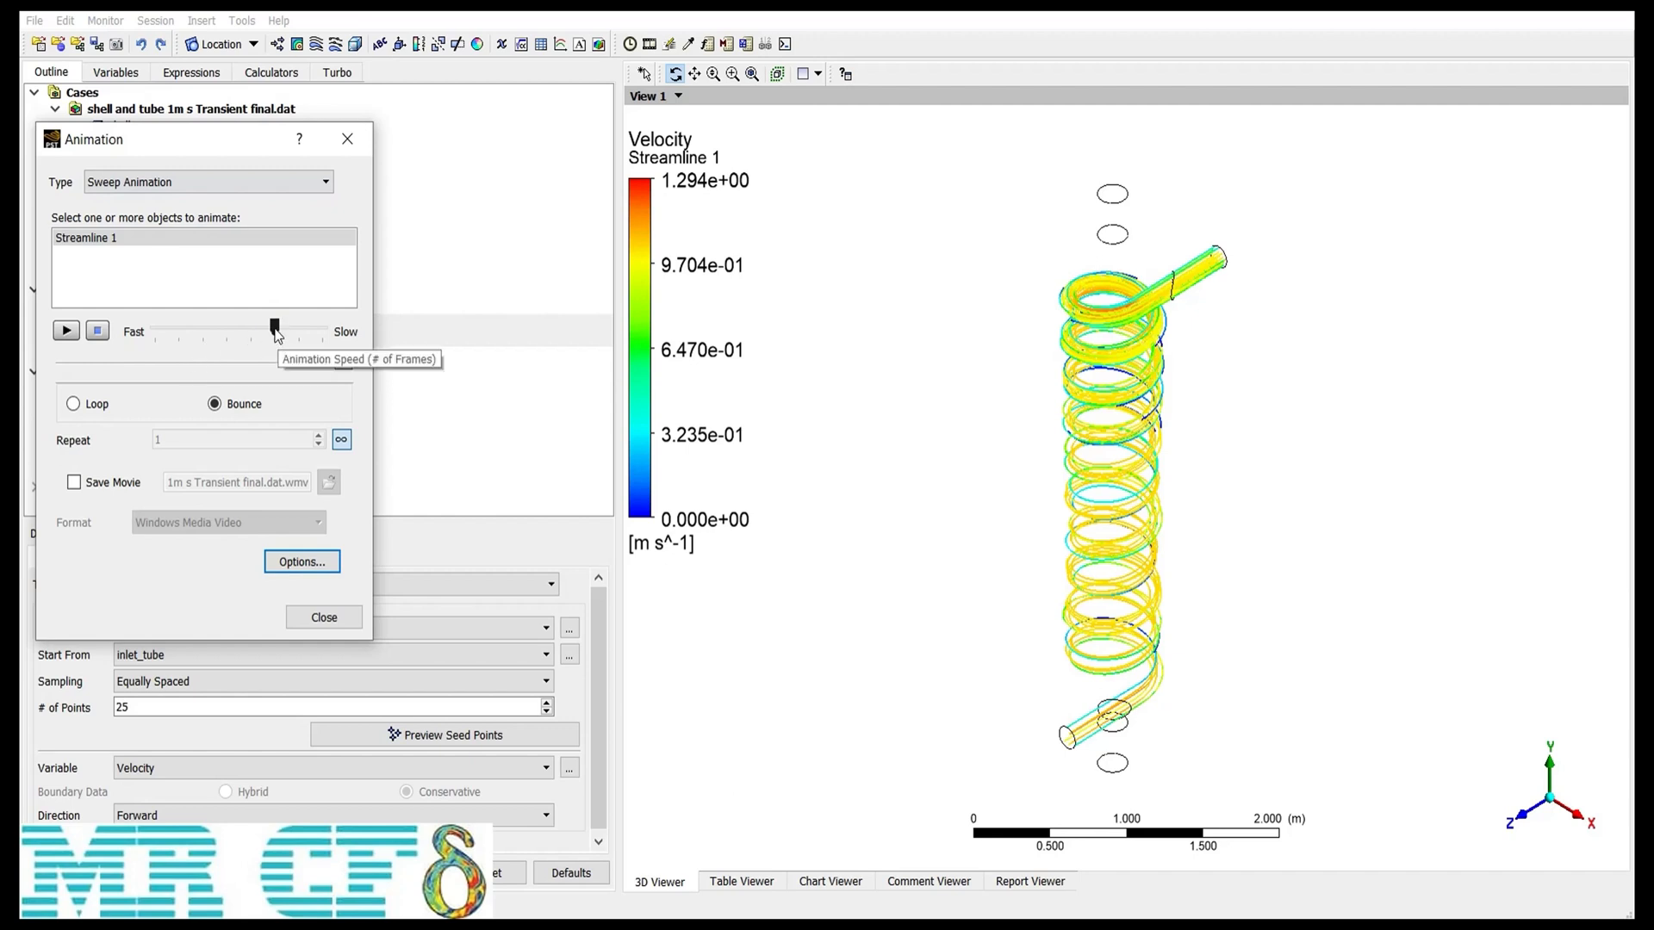
mouse_move(278, 343)
mouse_down()
mouse_move(214, 336)
mouse_move(287, 334)
mouse_up()
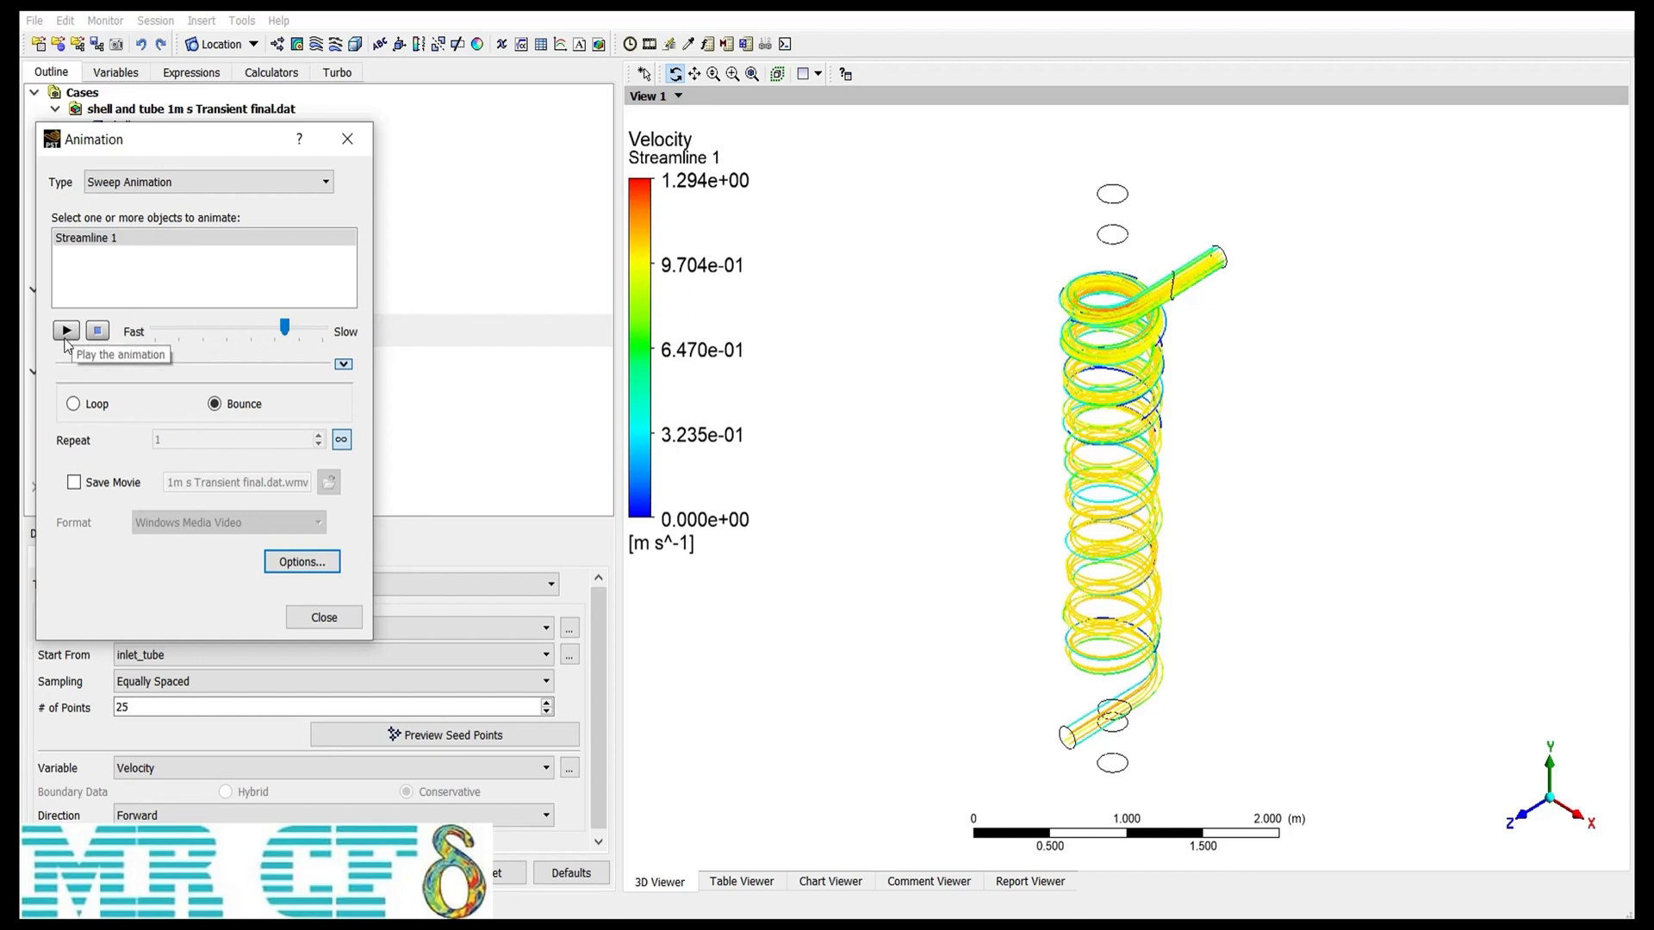
Step: Play the sweep animation of the velocity-colored streamlines without saving a movie, then stop it
click(107, 484)
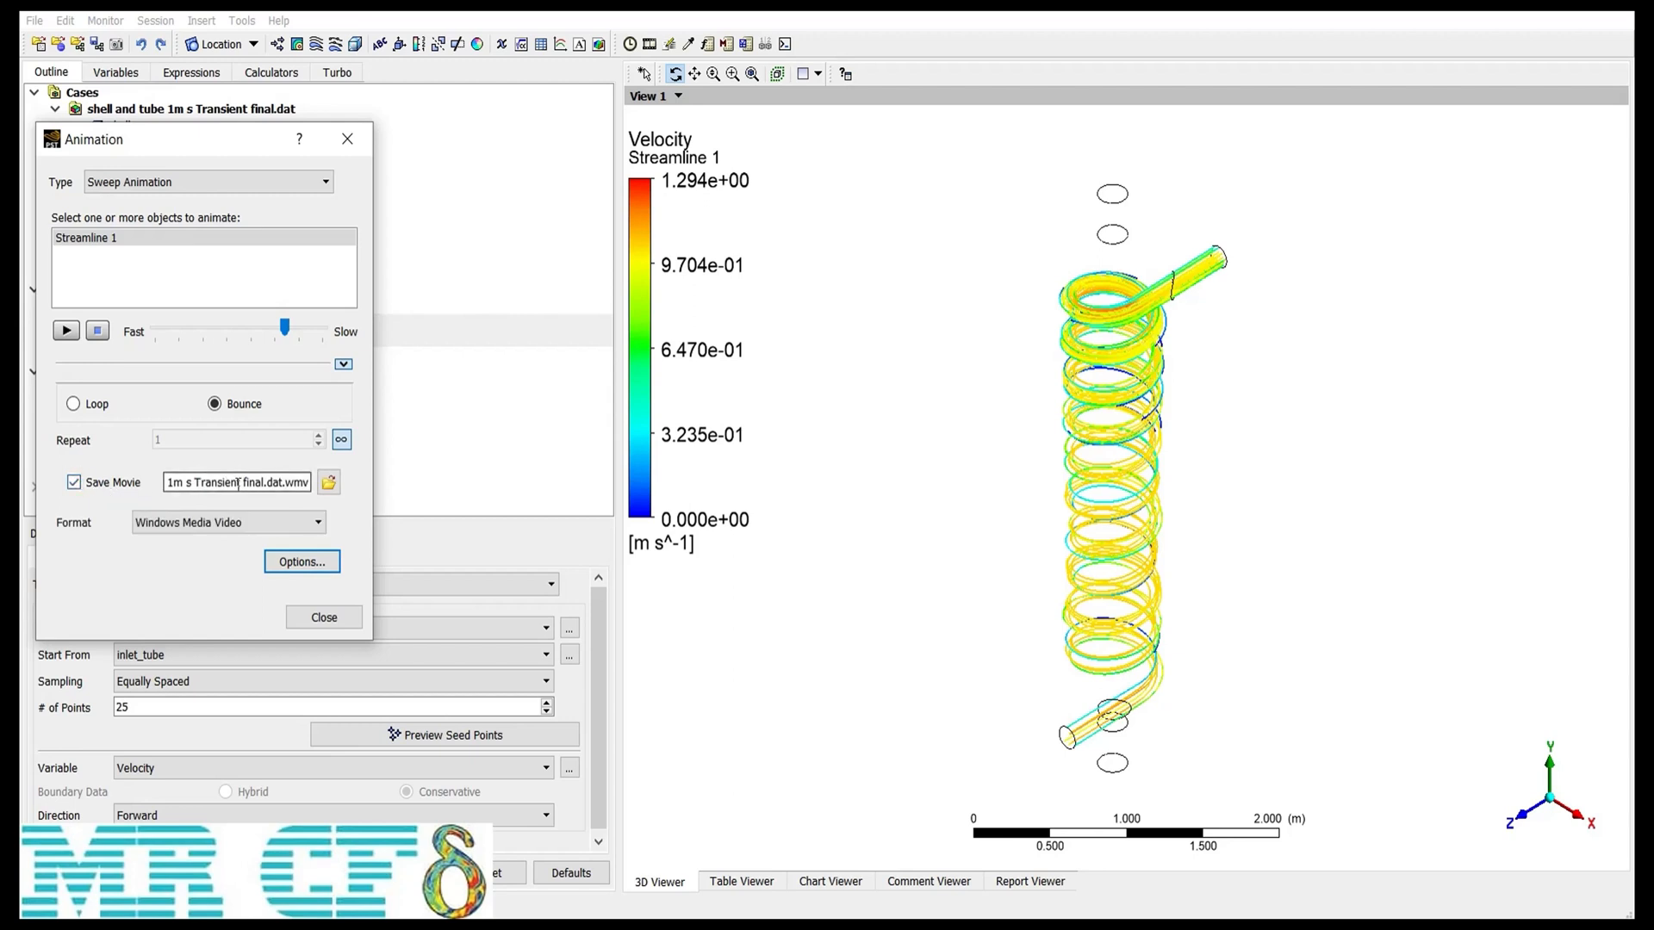
click(97, 484)
click(66, 331)
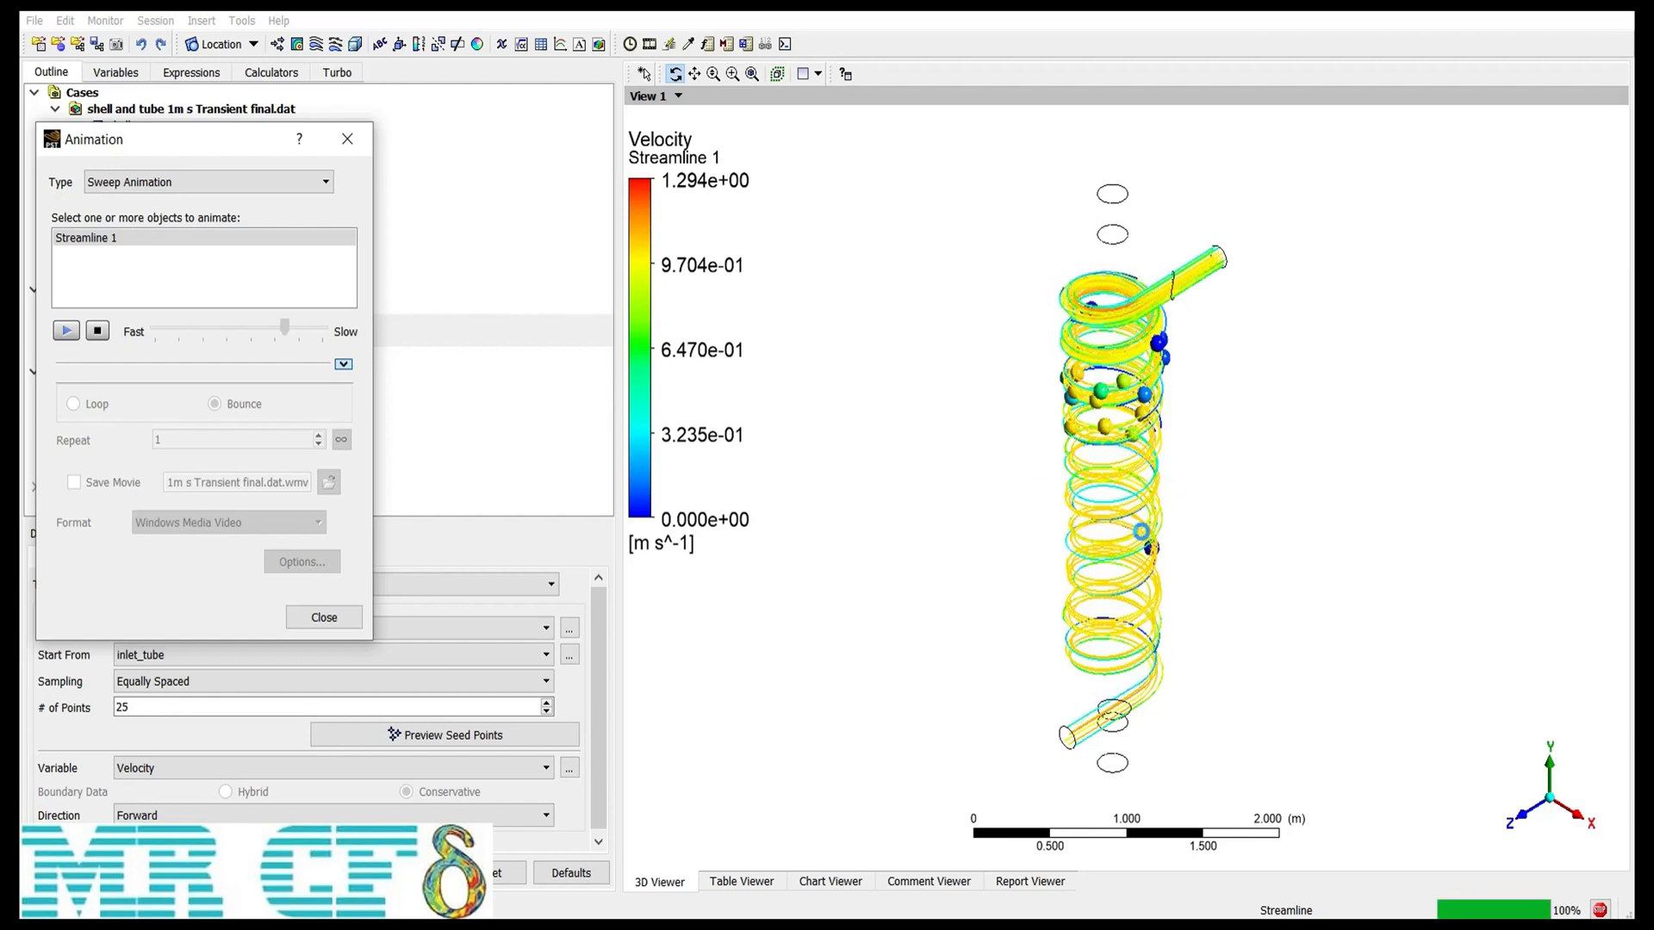
click(97, 331)
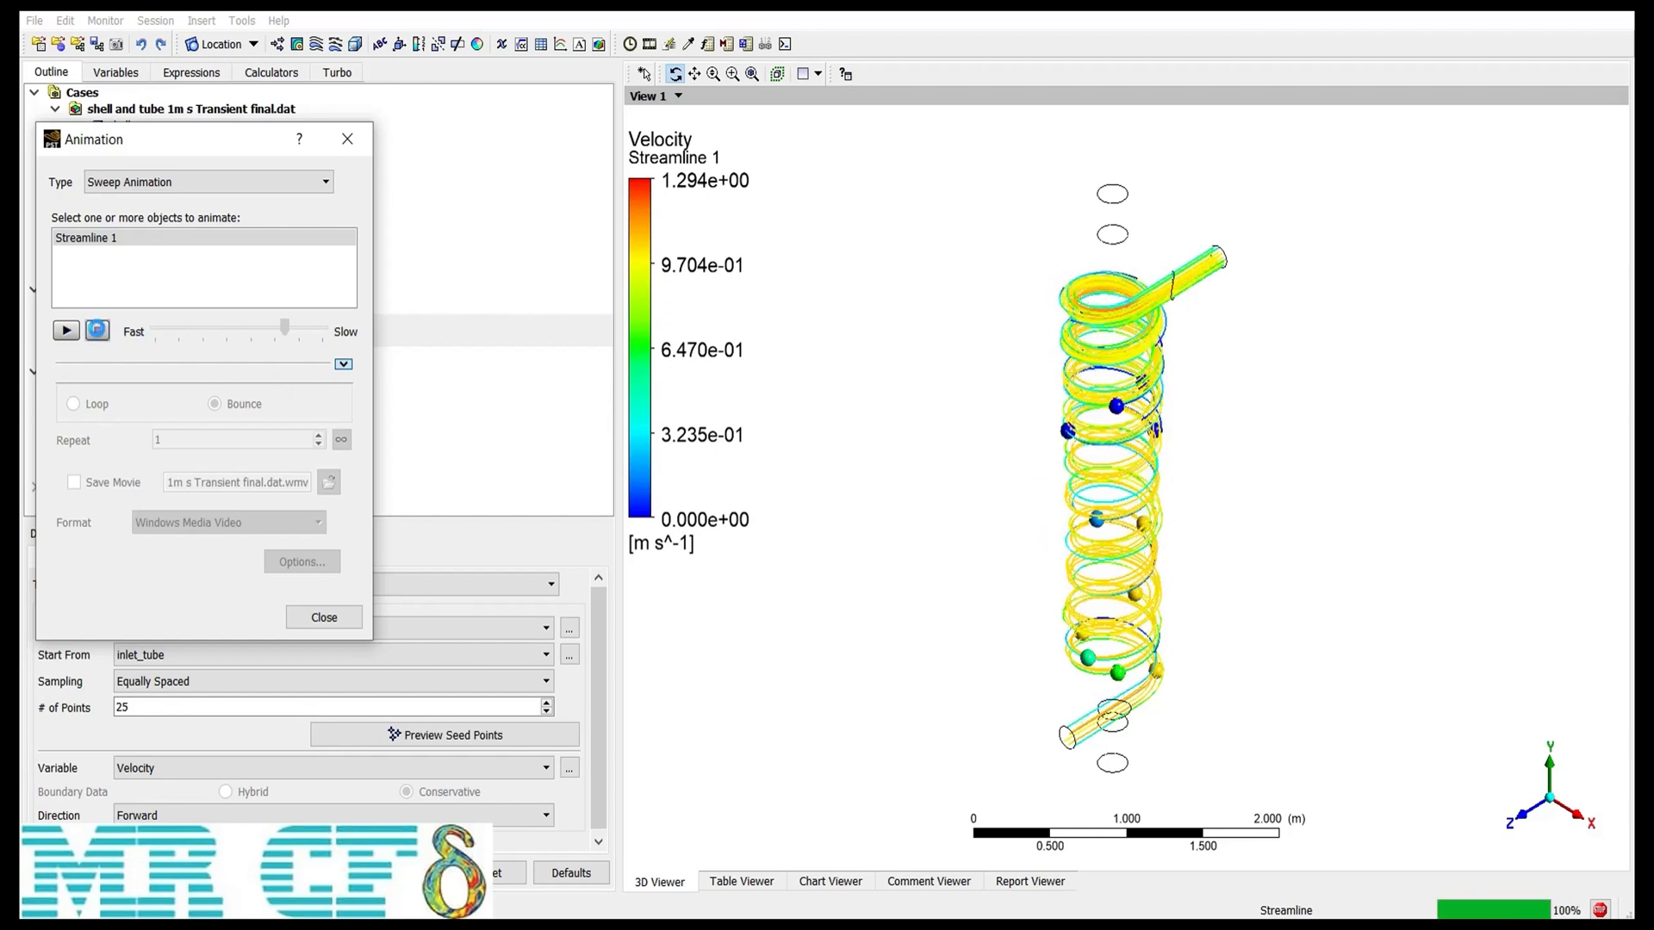